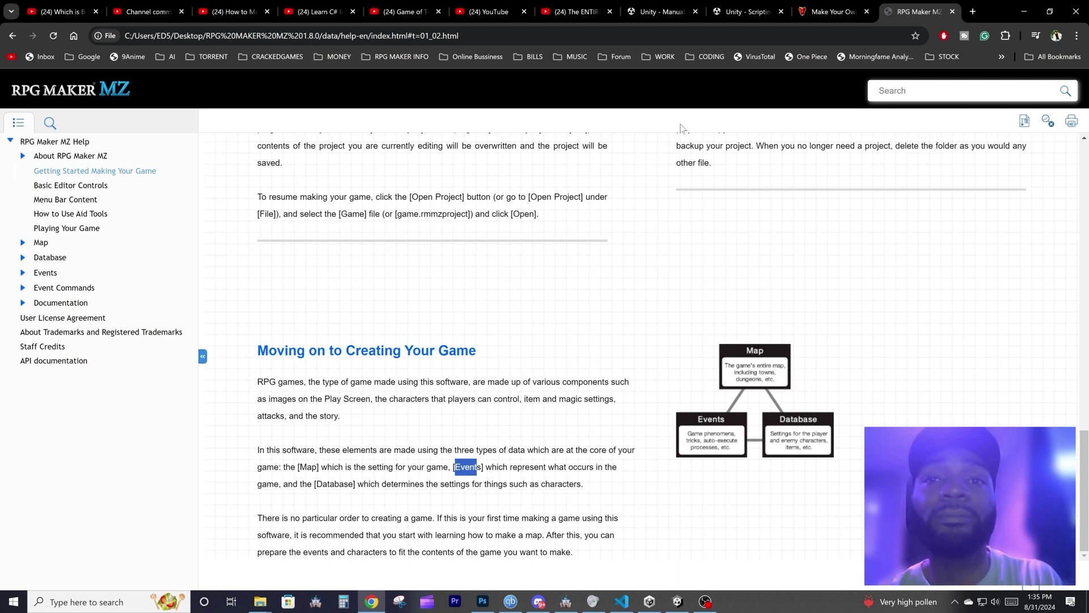
- Switch to RPG Maker MZ and place the player's starting position on the Tutorial Map tile just above the lower central stalagmite
{"action": "key", "text": "alt+Tab"}
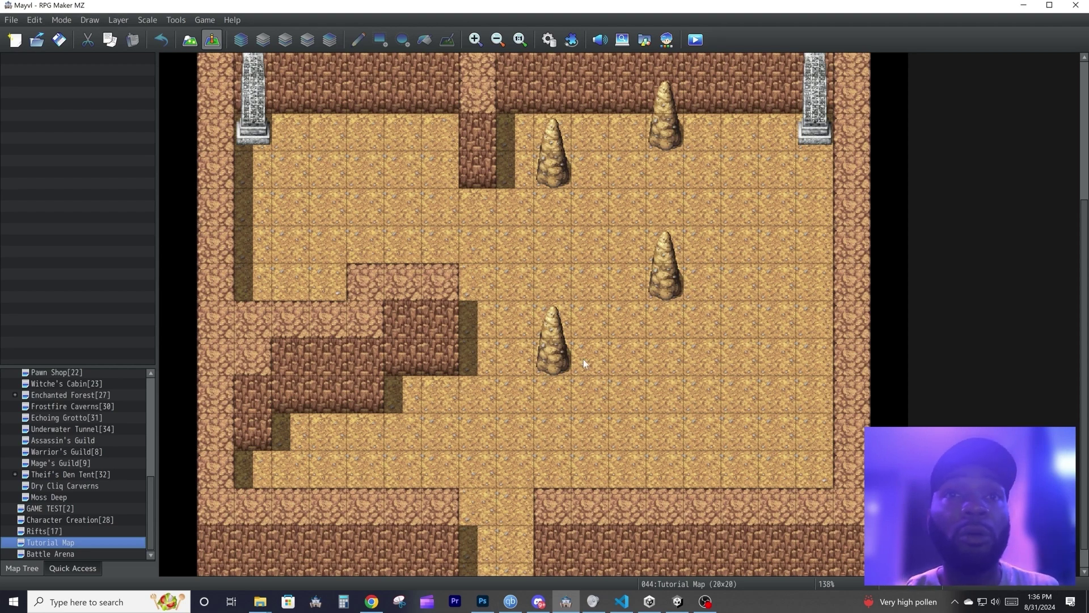
{"action": "right_click", "coordinate": [584, 357]}
{"action": "left_click", "coordinate": [743, 545]}
{"action": "scroll", "coordinate": [624, 397], "scroll_direction": "down", "scroll_amount": 1}
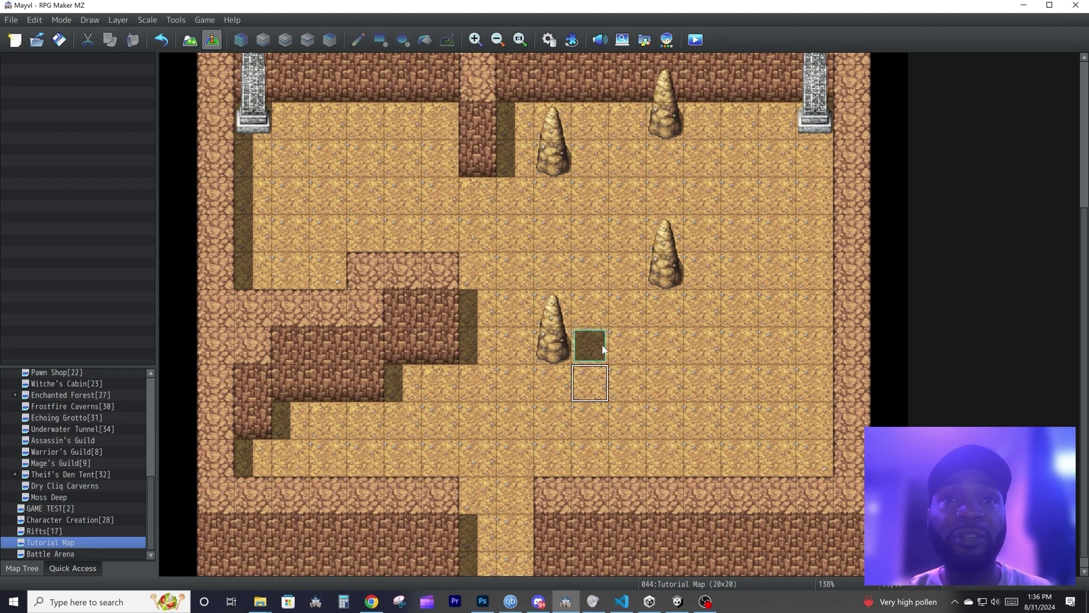
{"action": "left_click_drag", "start_coordinate": [590, 347], "coordinate": [519, 271]}
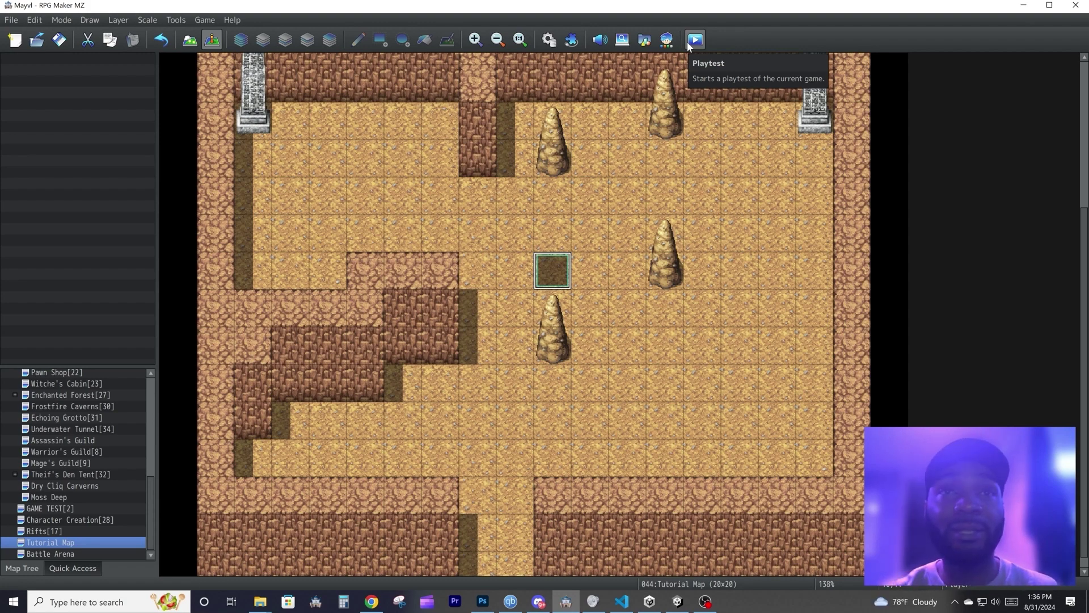
- Switch the editor to Map mode and back to Event mode, and check the available editing modes
{"action": "left_click", "coordinate": [187, 41]}
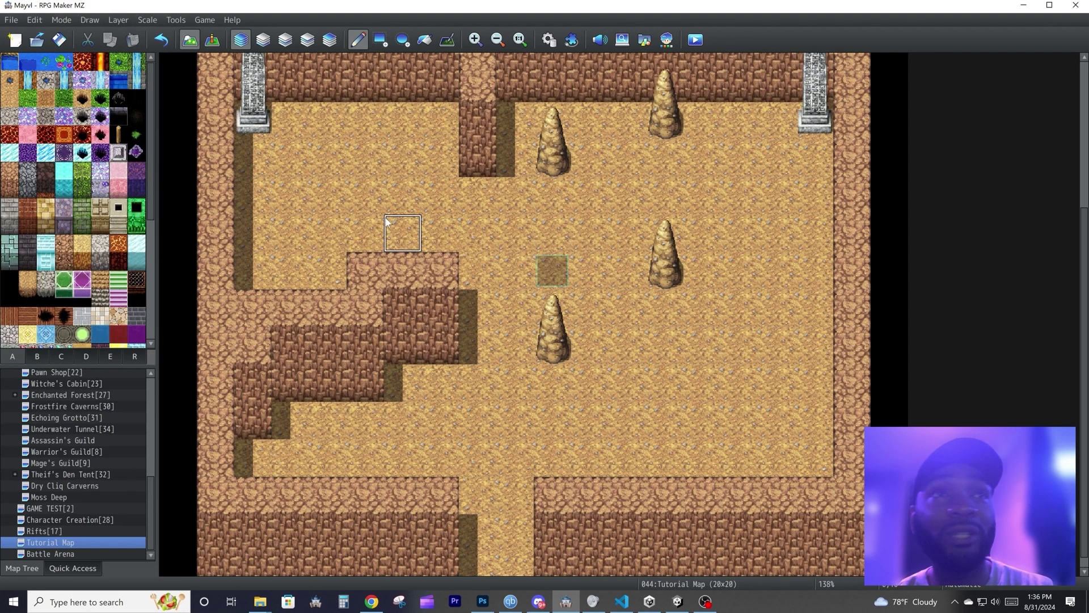
{"action": "left_click", "coordinate": [214, 42]}
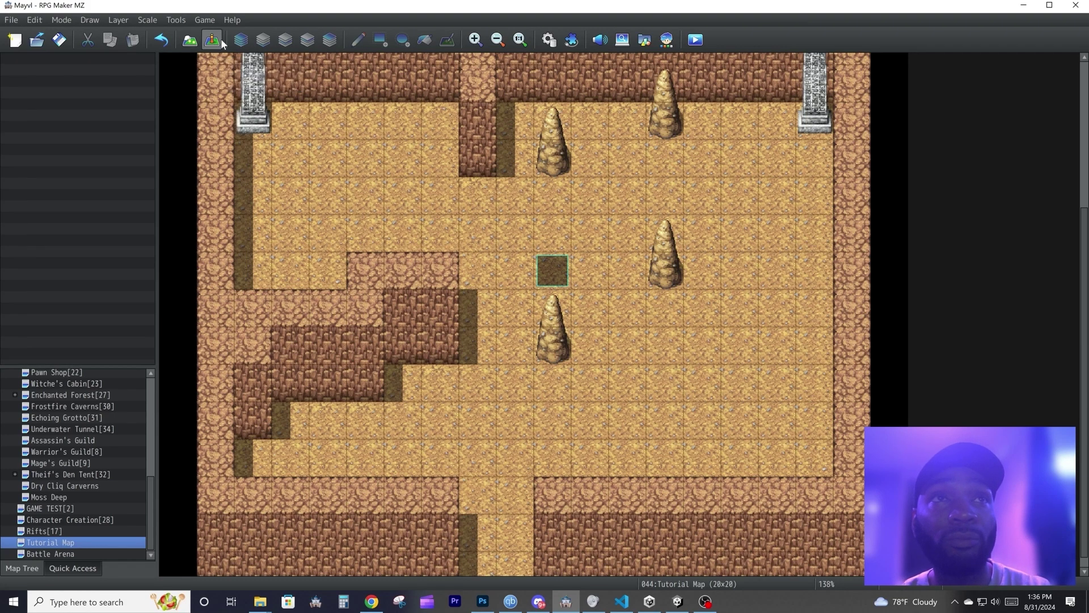
{"action": "left_click", "coordinate": [174, 19]}
{"action": "mouse_move", "coordinate": [70, 21]}
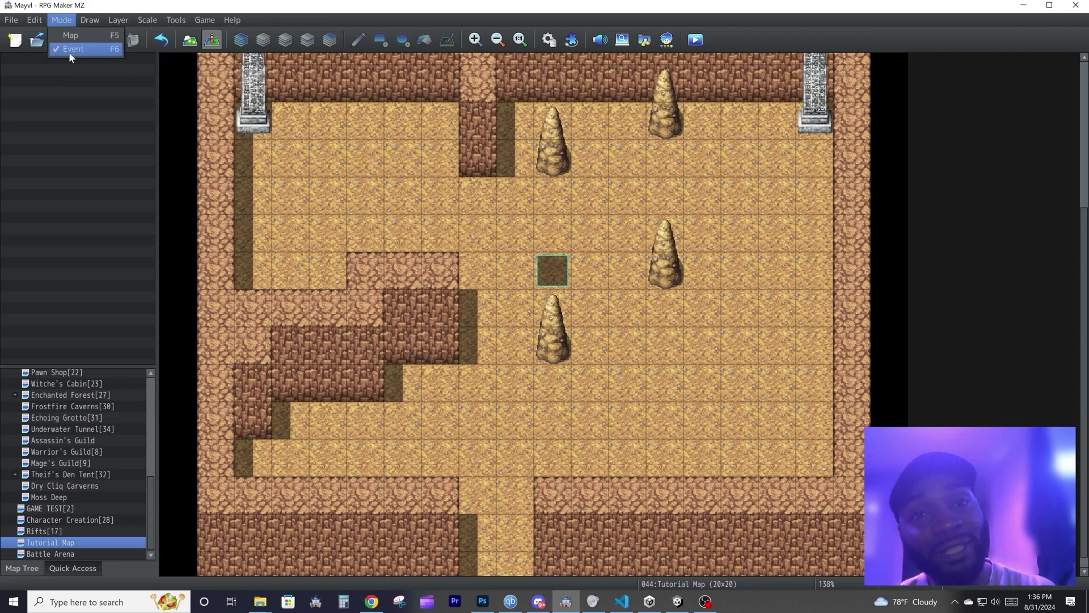
{"action": "left_click", "coordinate": [478, 279]}
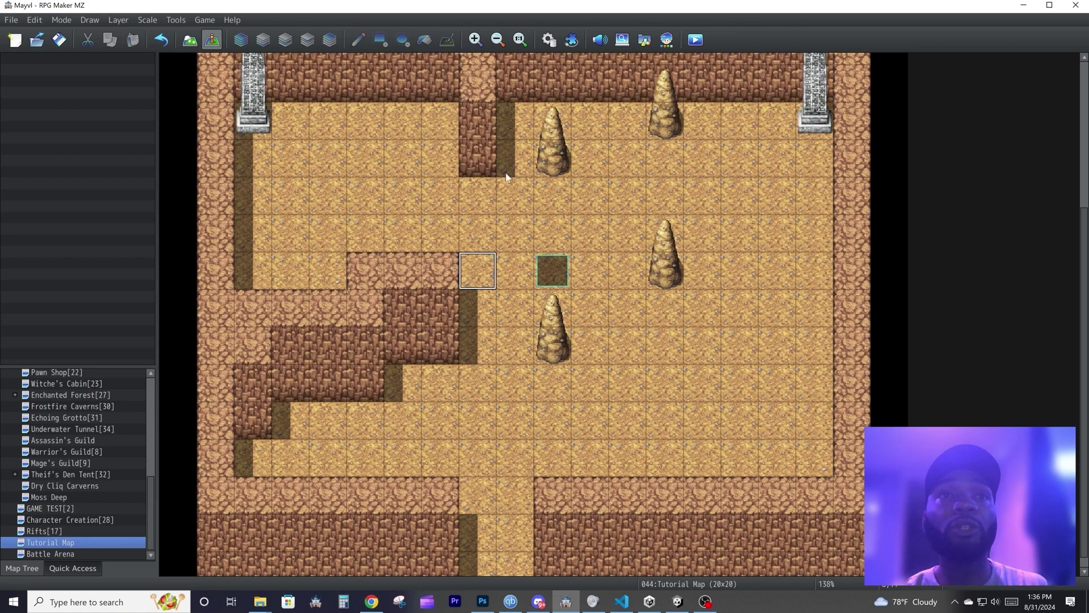
{"action": "left_click", "coordinate": [328, 131]}
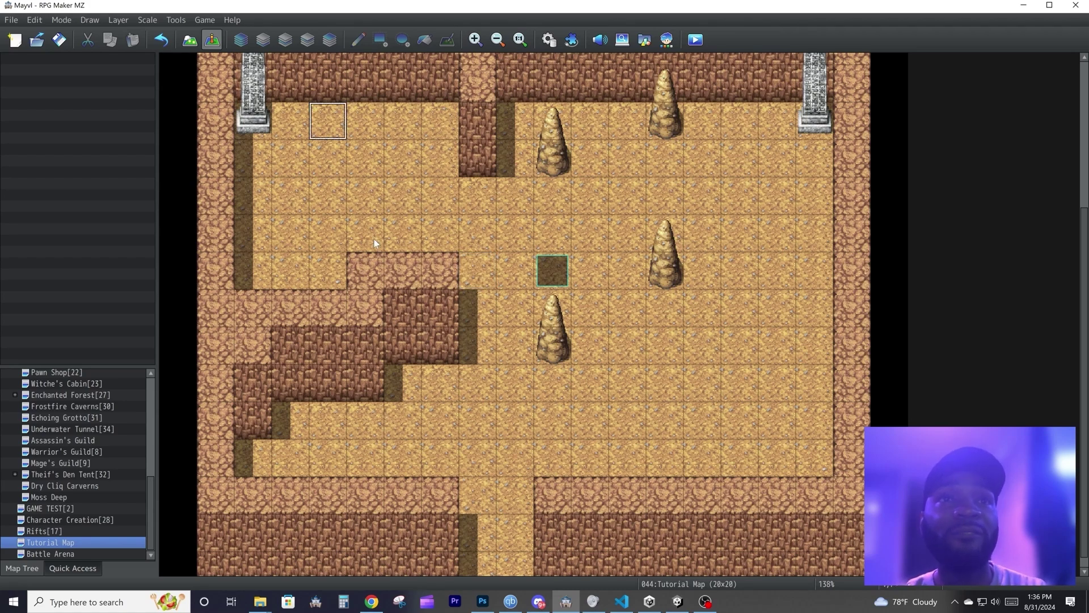
{"action": "left_click", "coordinate": [416, 132]}
{"action": "left_click", "coordinate": [391, 183]}
{"action": "left_click", "coordinate": [192, 40]}
{"action": "left_click", "coordinate": [213, 41]}
{"action": "left_click", "coordinate": [341, 187]}
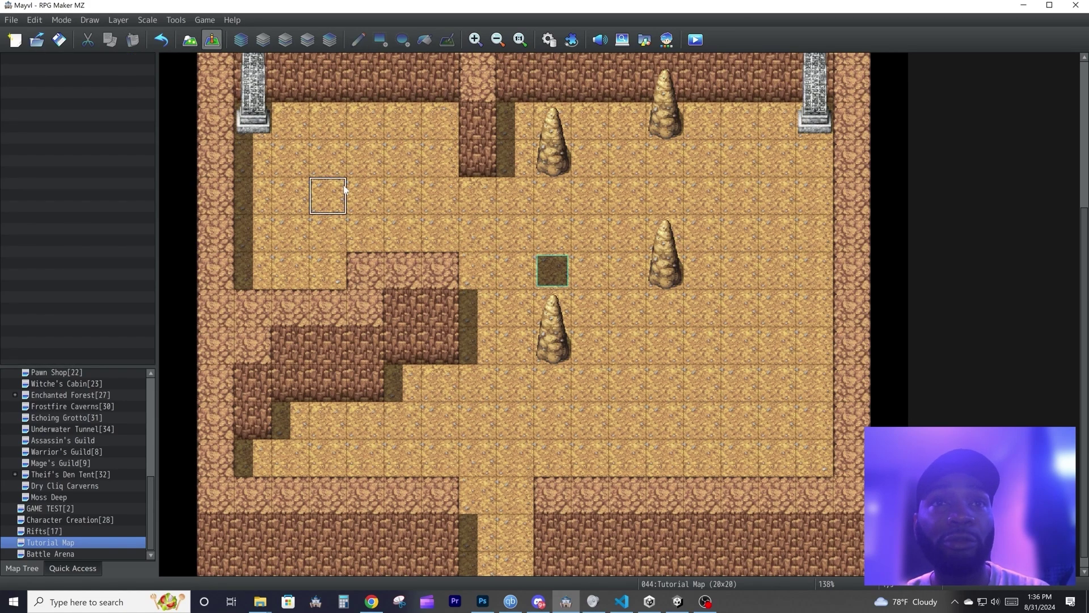
{"action": "left_click", "coordinate": [581, 227]}
{"action": "left_click", "coordinate": [515, 308]}
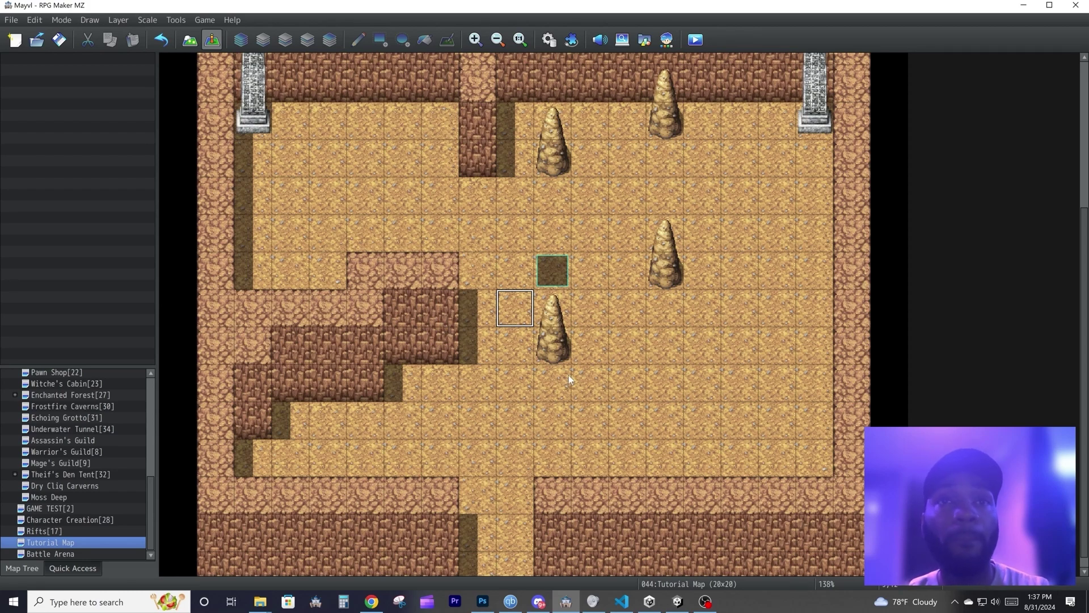
{"action": "scroll", "coordinate": [569, 376], "scroll_direction": "up", "scroll_amount": 1}
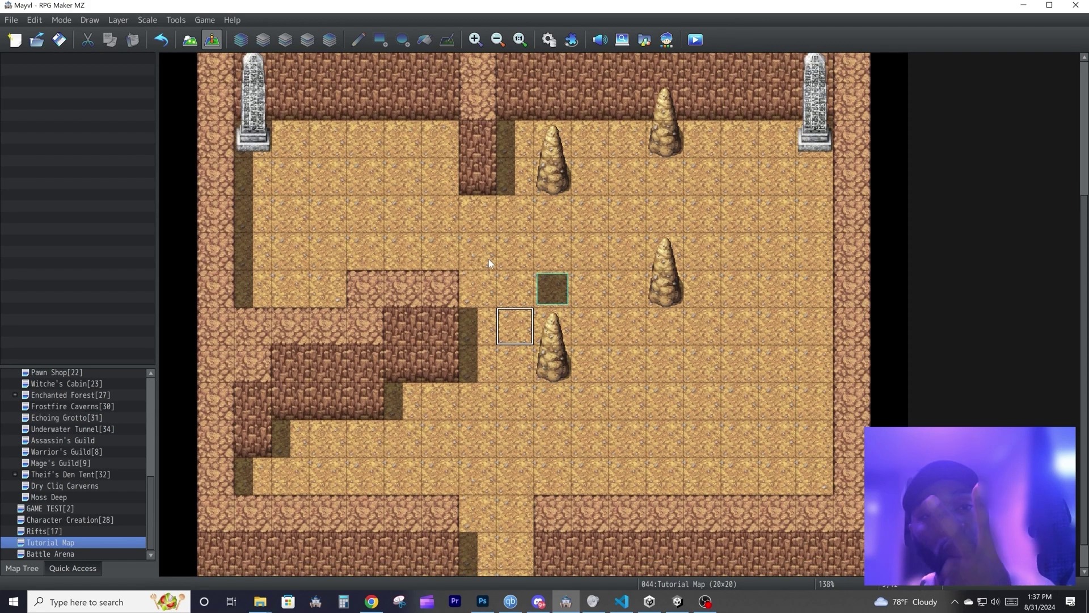
- Create a new blank event with default settings on the tile directly left of the player's starting position
{"action": "double_click", "coordinate": [488, 299]}
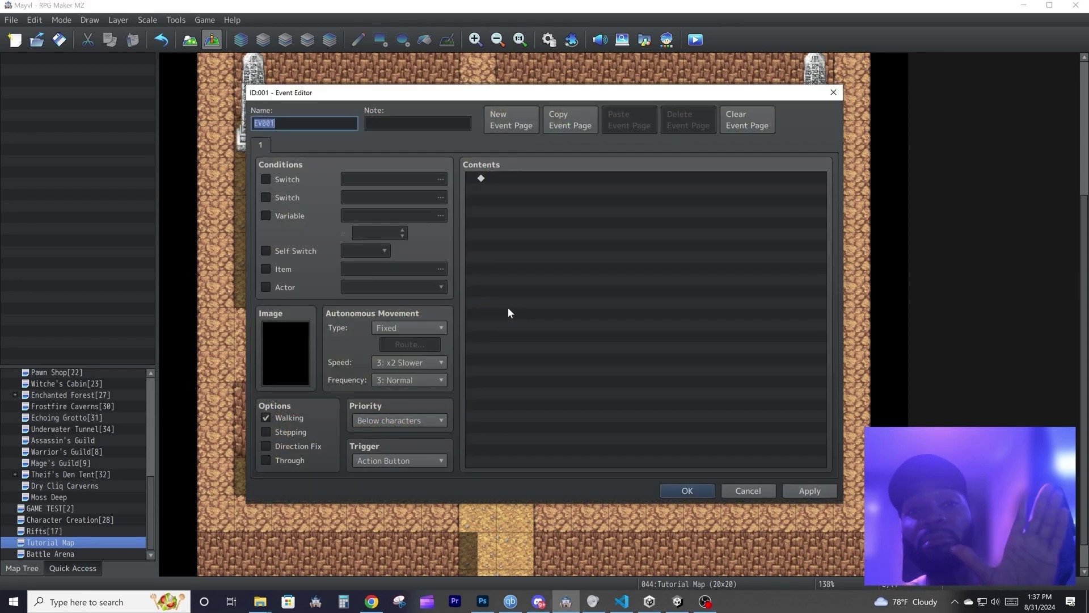
{"action": "left_click", "coordinate": [758, 492]}
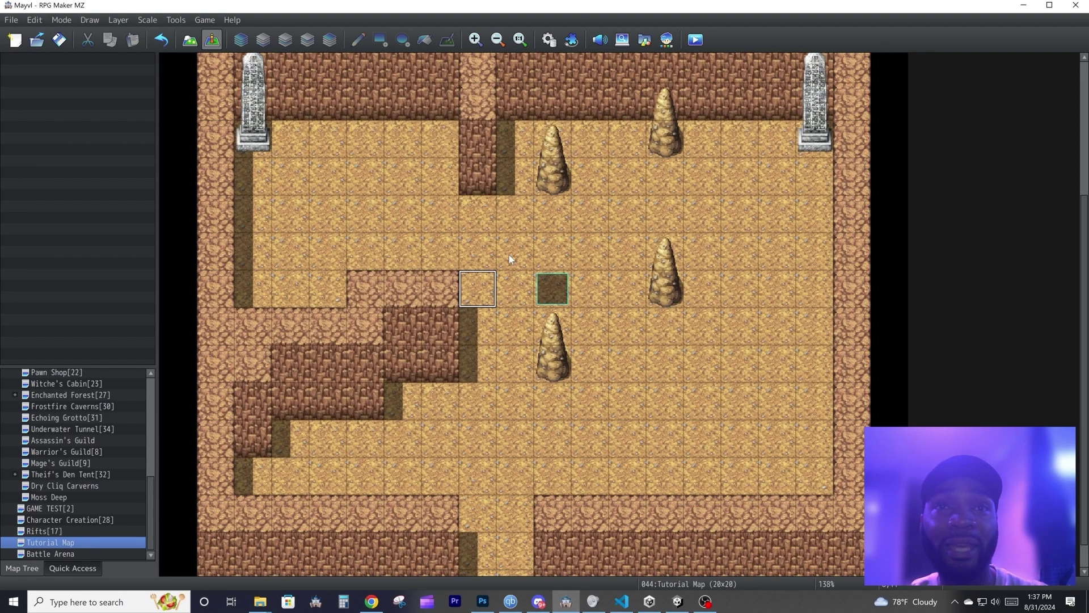
{"action": "right_click", "coordinate": [505, 287]}
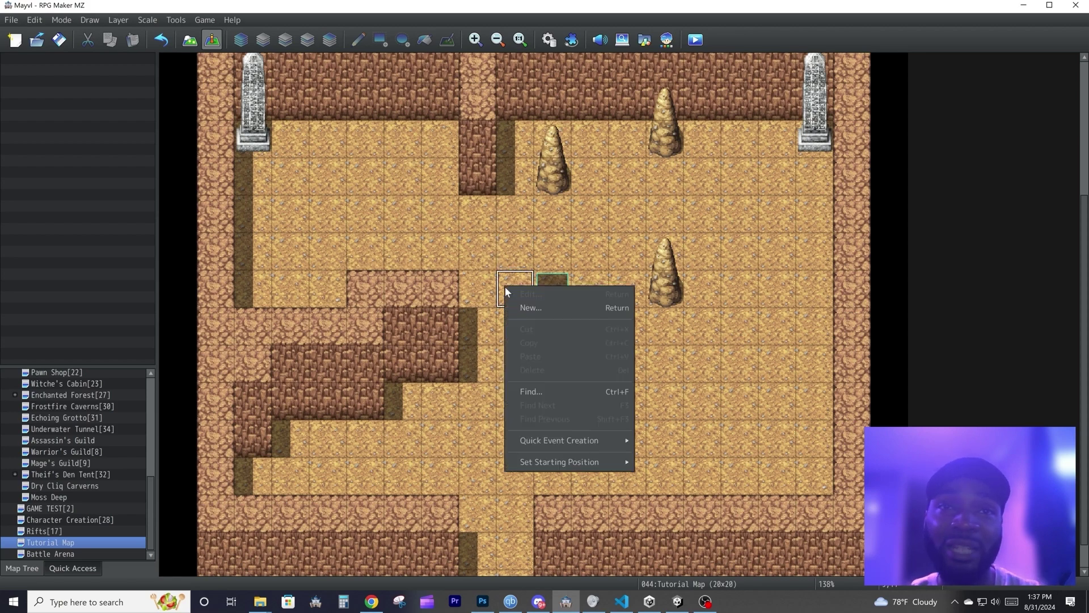
{"action": "left_click", "coordinate": [559, 306]}
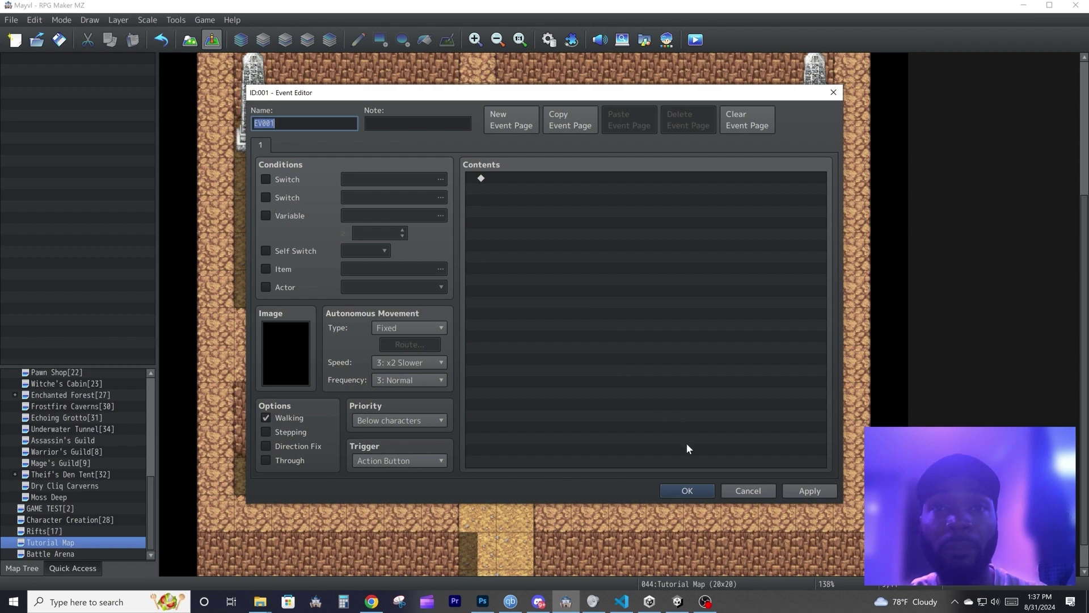
{"action": "left_click", "coordinate": [687, 490]}
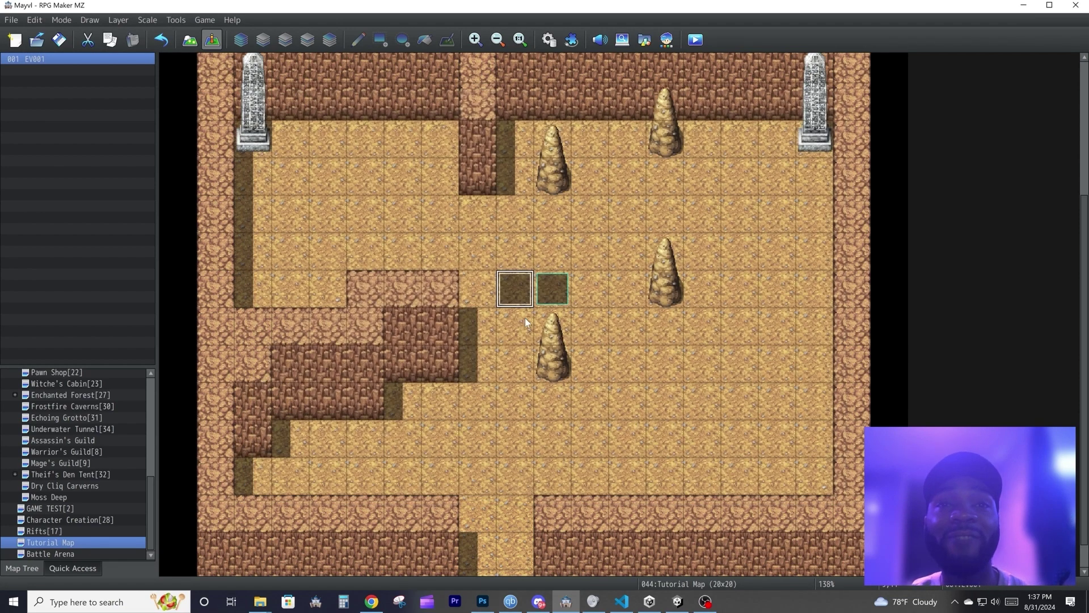
- Examine the blank event left of the player start in the Event Editor, closing it without changes
{"action": "right_click", "coordinate": [512, 288]}
{"action": "left_click", "coordinate": [529, 298]}
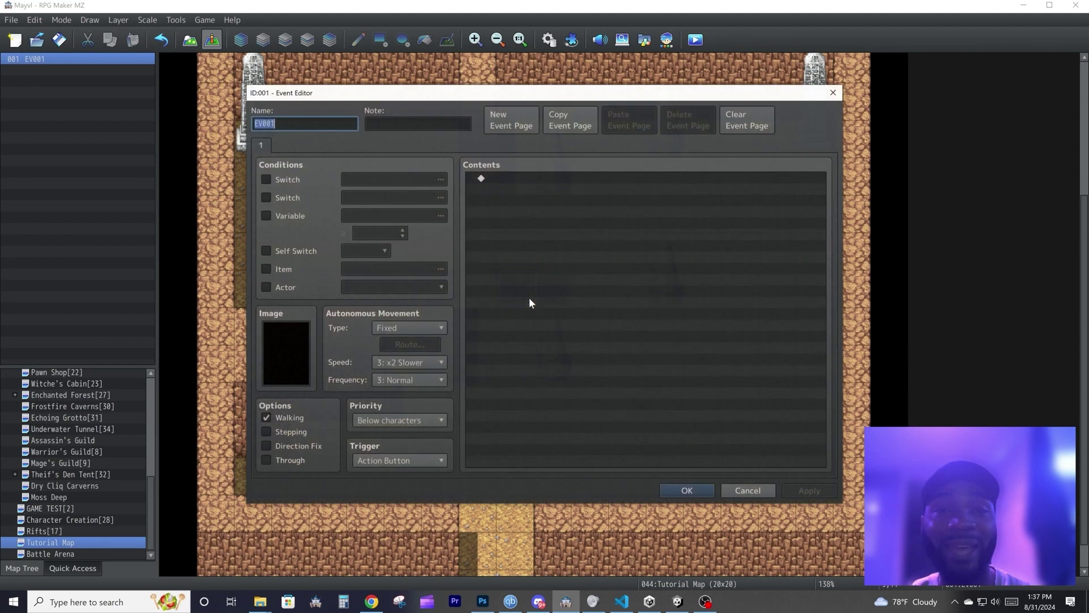
{"action": "left_click", "coordinate": [746, 491]}
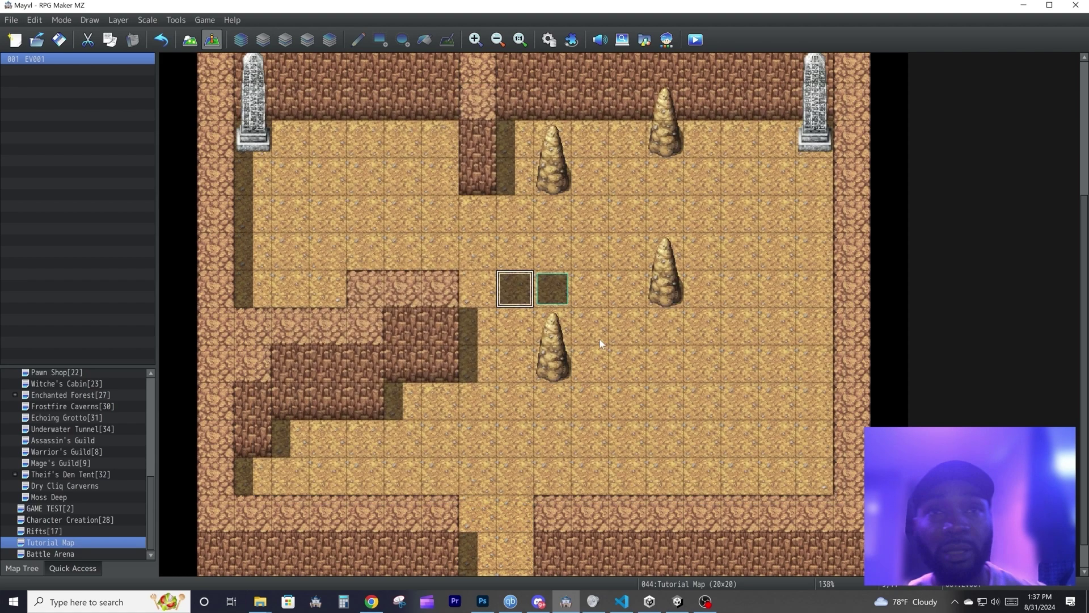
{"action": "double_click", "coordinate": [516, 299]}
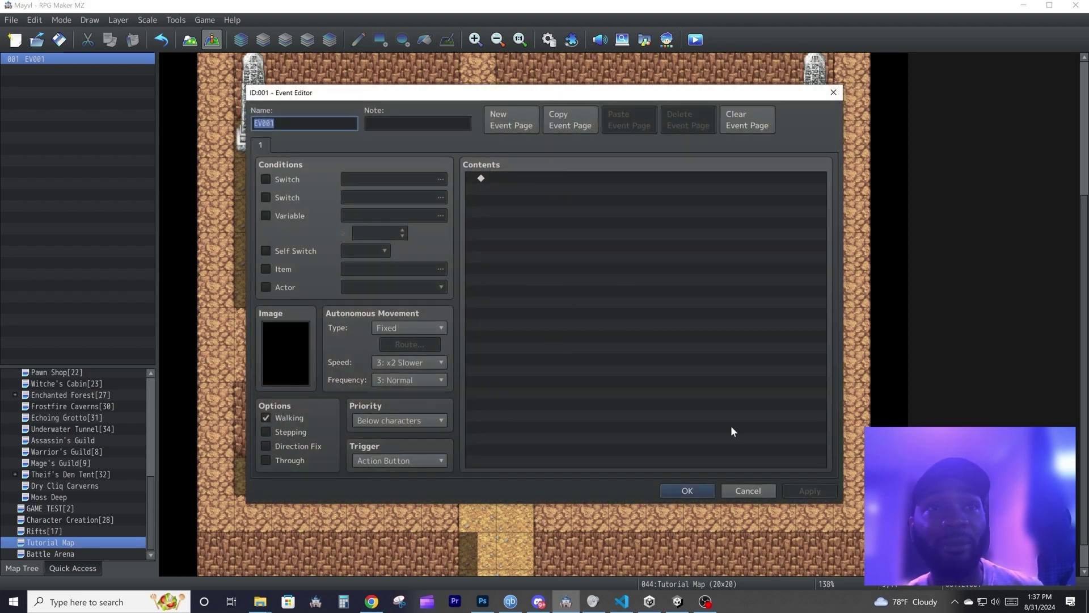
{"action": "left_click", "coordinate": [748, 491]}
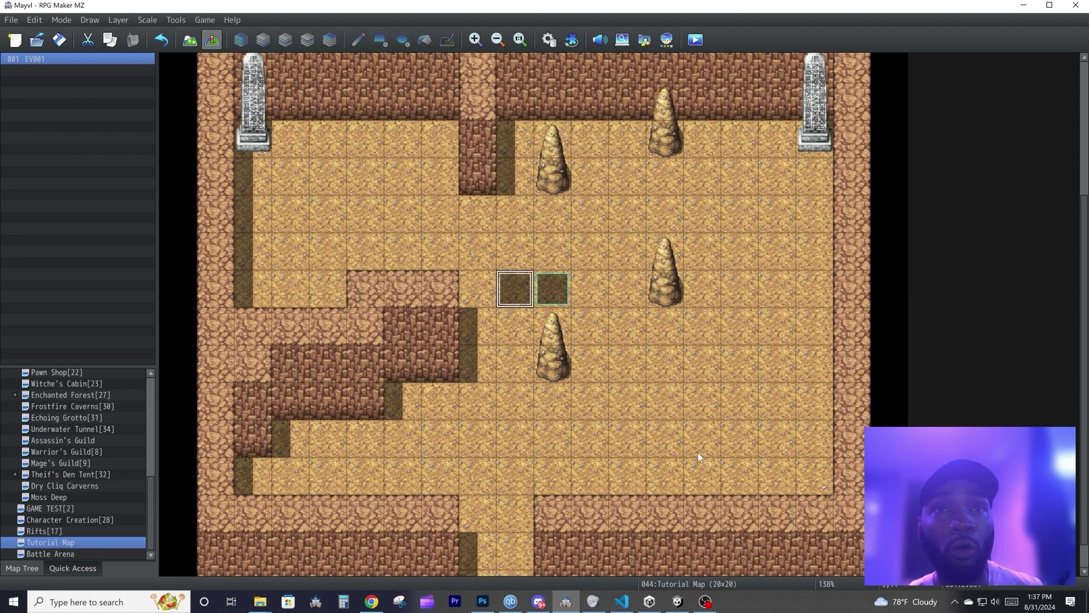
{"action": "key", "text": "Return"}
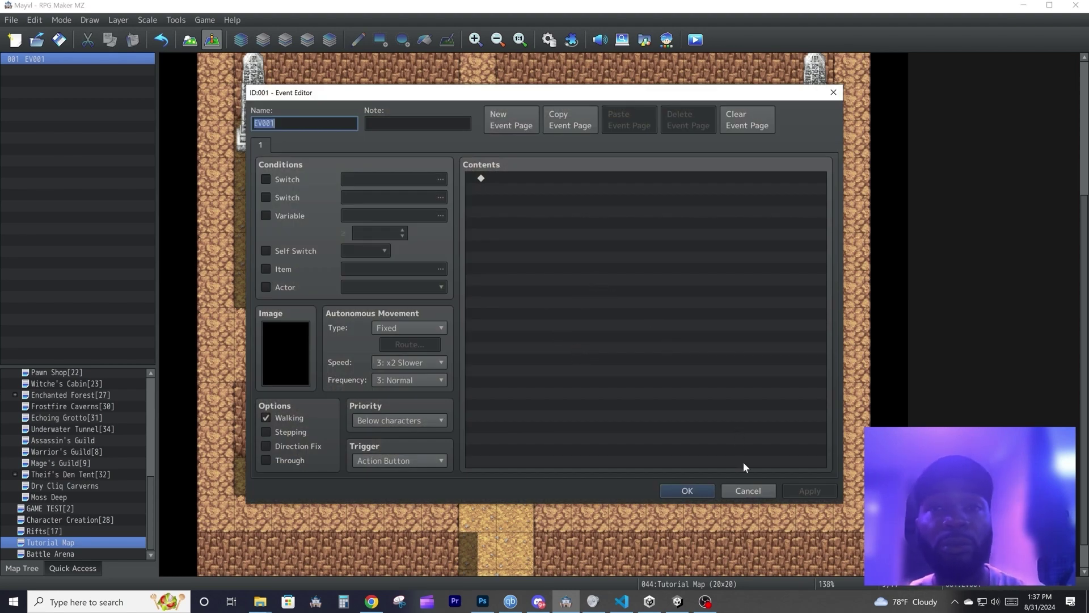
{"action": "left_click", "coordinate": [756, 490]}
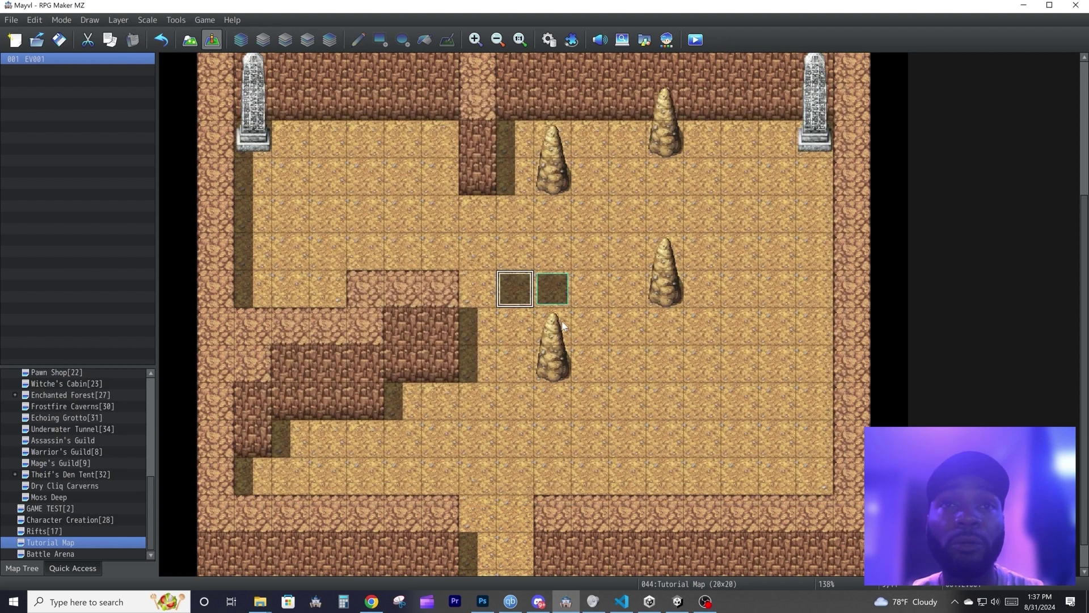
- Copy the event to the tile on its left and delete the original beside the player's starting position
{"action": "right_click", "coordinate": [523, 286]}
{"action": "left_click", "coordinate": [539, 344]}
{"action": "key", "text": "ctrl+v"}
{"action": "right_click", "coordinate": [512, 291]}
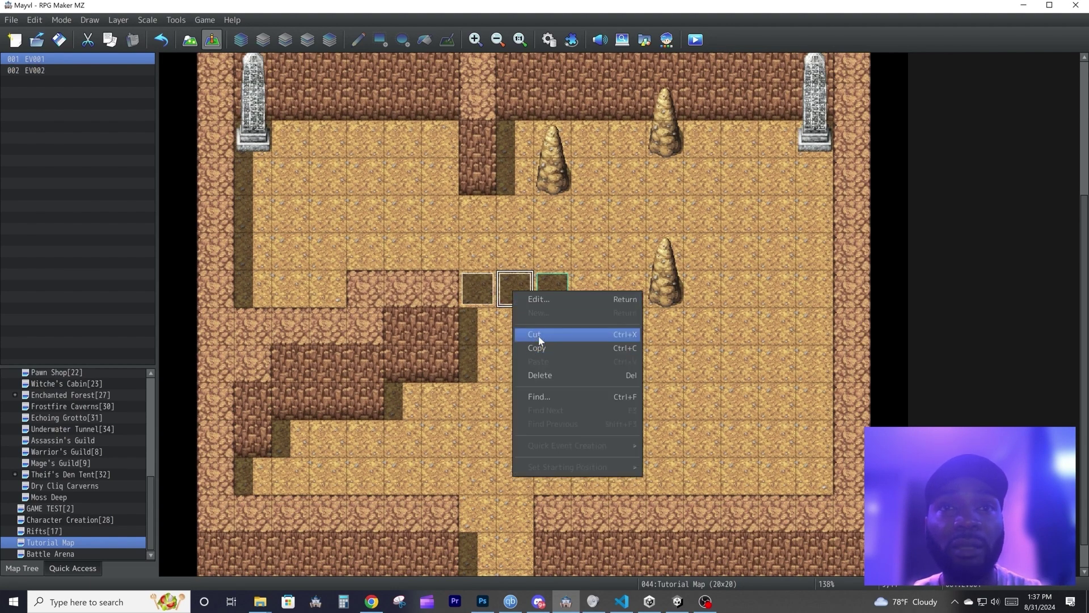
{"action": "left_click", "coordinate": [548, 375]}
- Examine the Find in Map Events options, including Note in the search and reviewing the matching modes, and close the search
{"action": "right_click", "coordinate": [481, 292]}
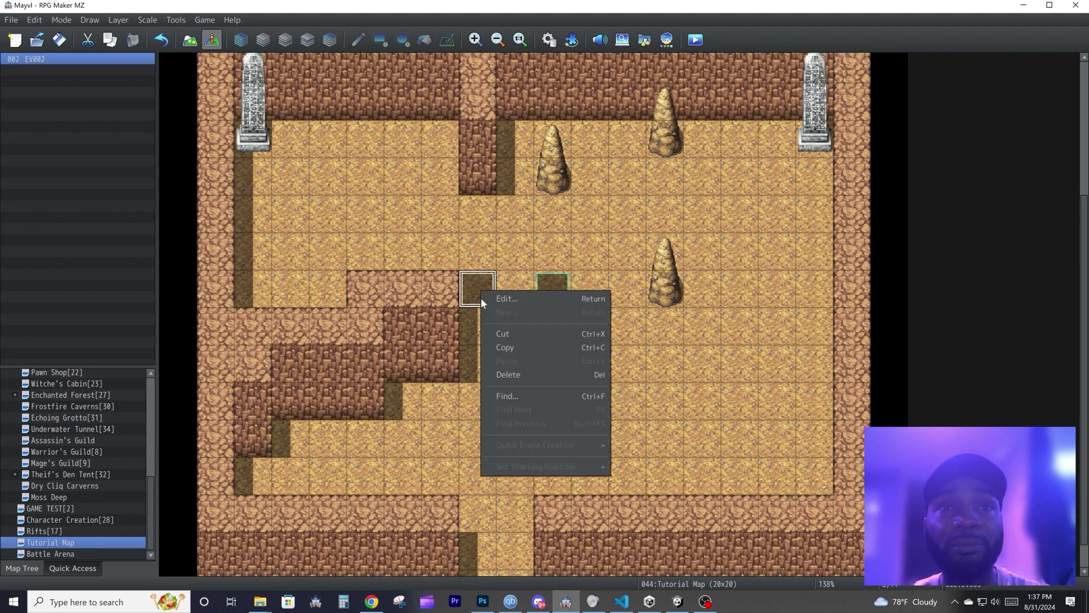
{"action": "left_click", "coordinate": [536, 399]}
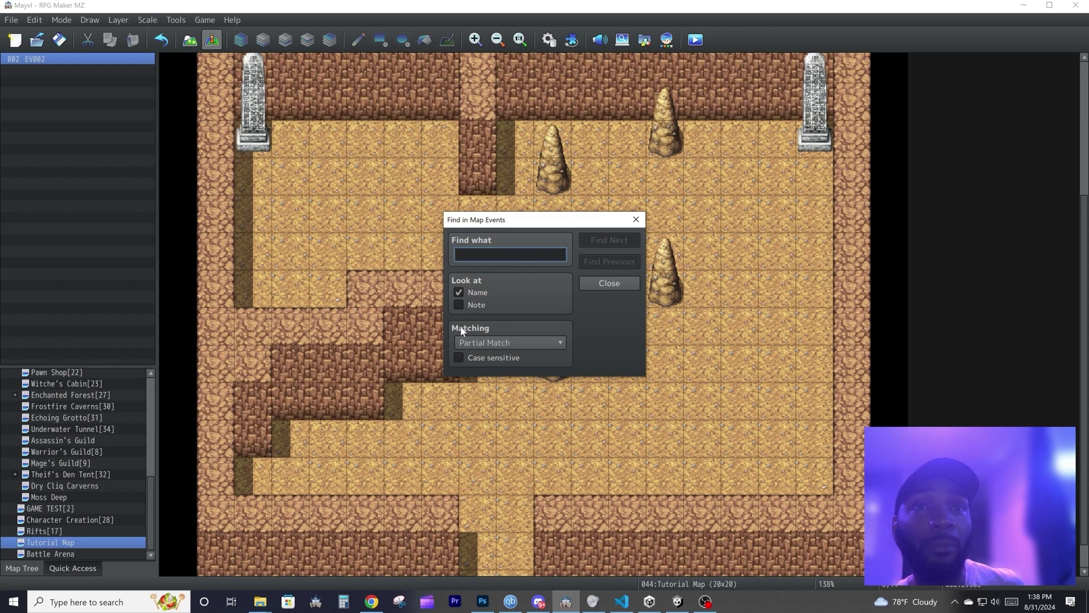
{"action": "left_click", "coordinate": [489, 340]}
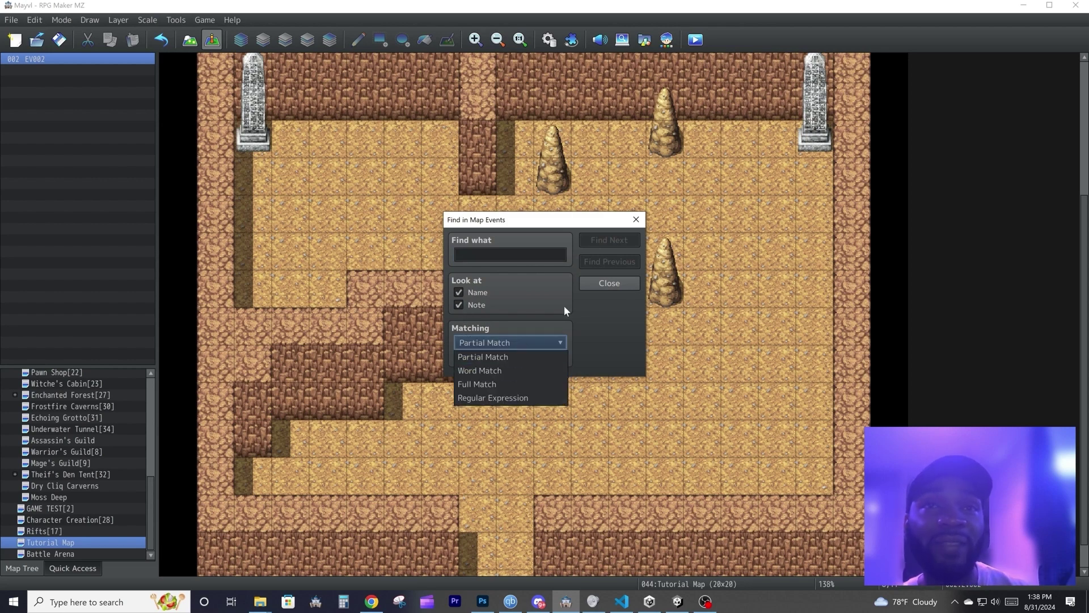
{"action": "left_click", "coordinate": [630, 283]}
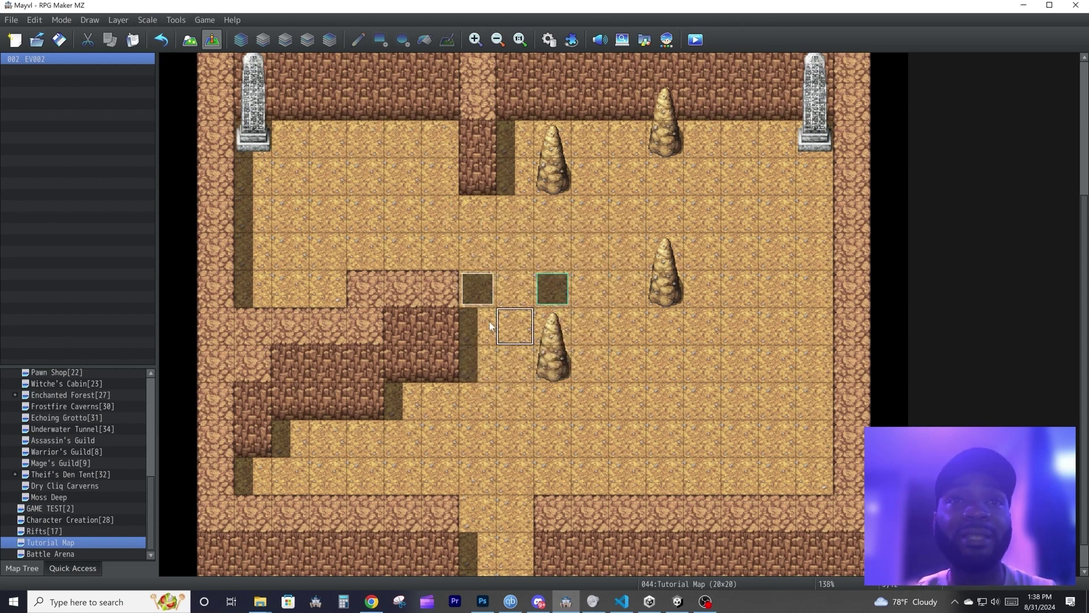
- Move the remaining event one tile right, beside the player start, and create a blank event on the vacated tile
{"action": "left_click_drag", "start_coordinate": [477, 289], "coordinate": [512, 271]}
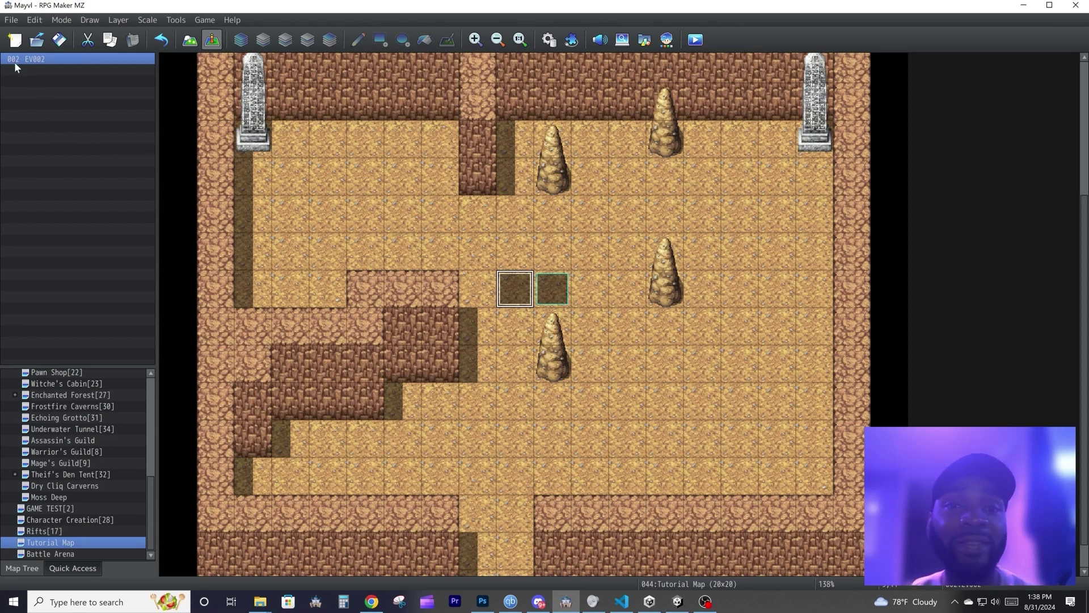
{"action": "double_click", "coordinate": [470, 278]}
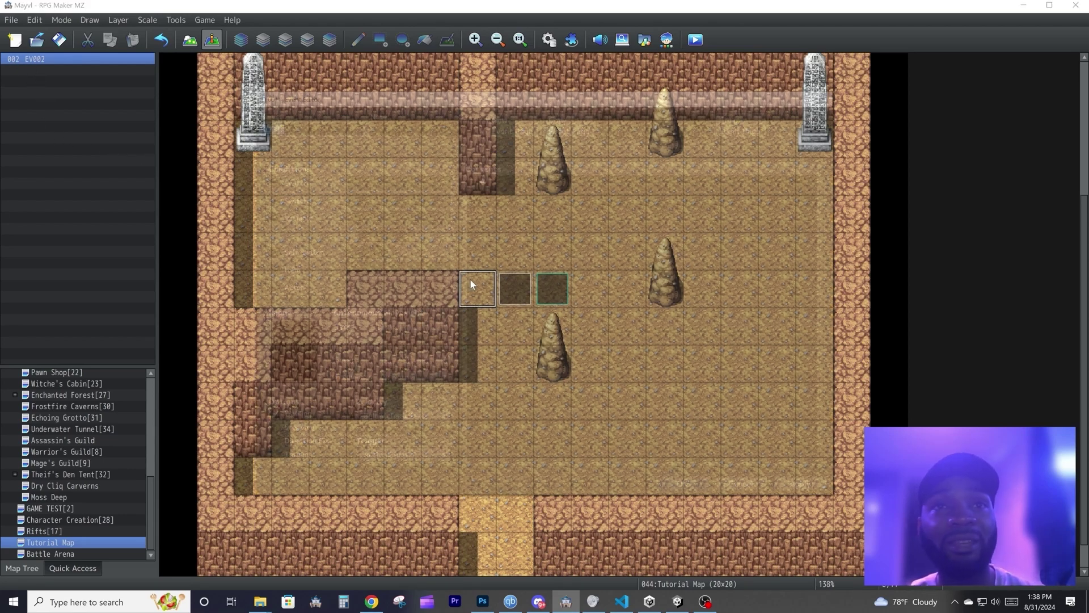
{"action": "left_click", "coordinate": [703, 494]}
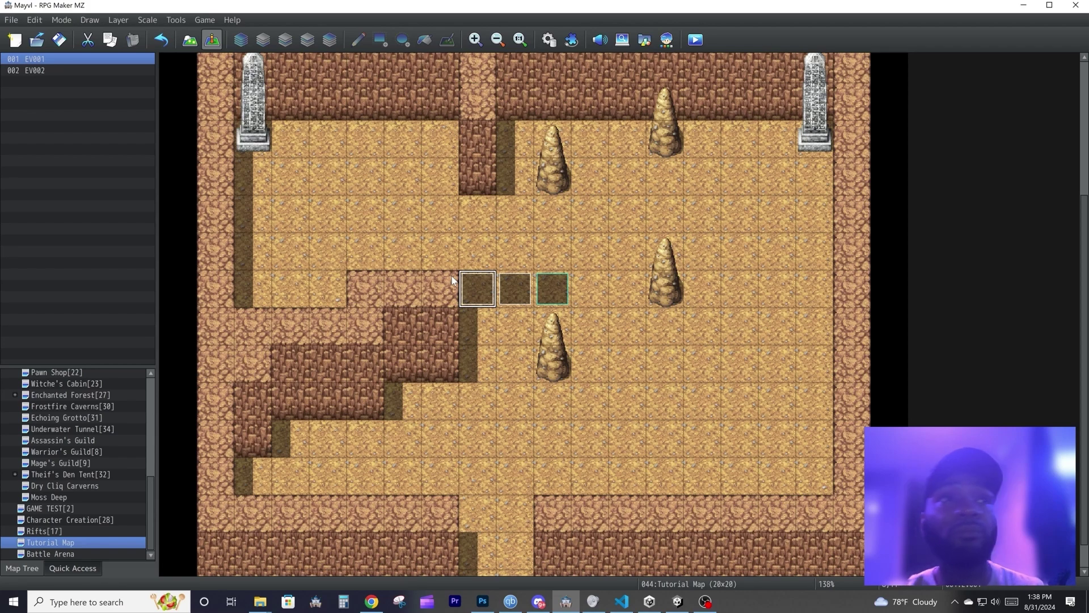
- Select event EV001 and check its available commands
{"action": "left_click", "coordinate": [29, 61]}
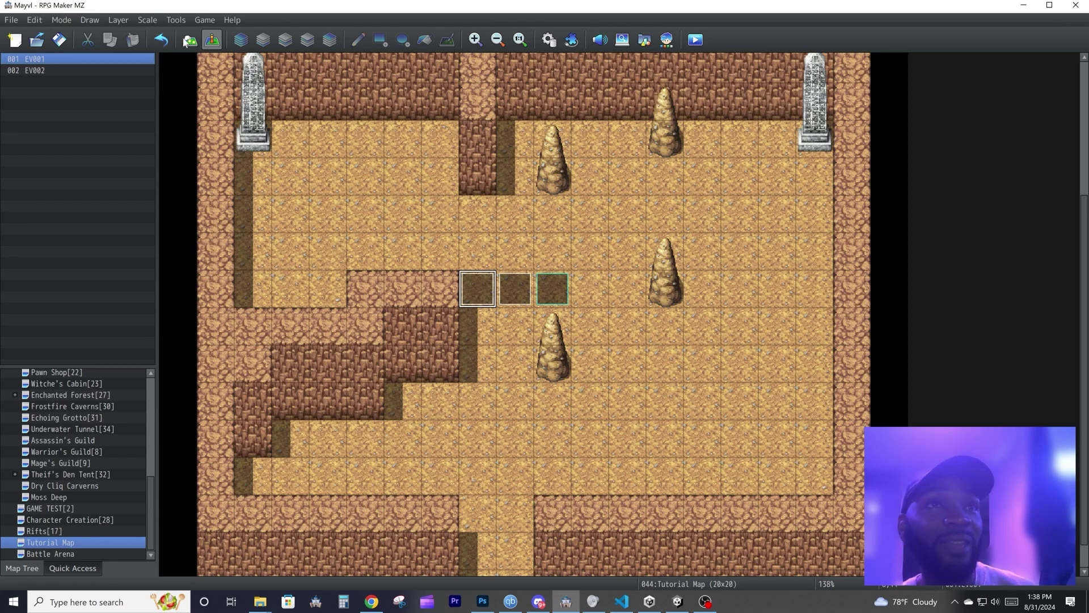
{"action": "right_click", "coordinate": [115, 62]}
{"action": "left_click", "coordinate": [77, 91]}
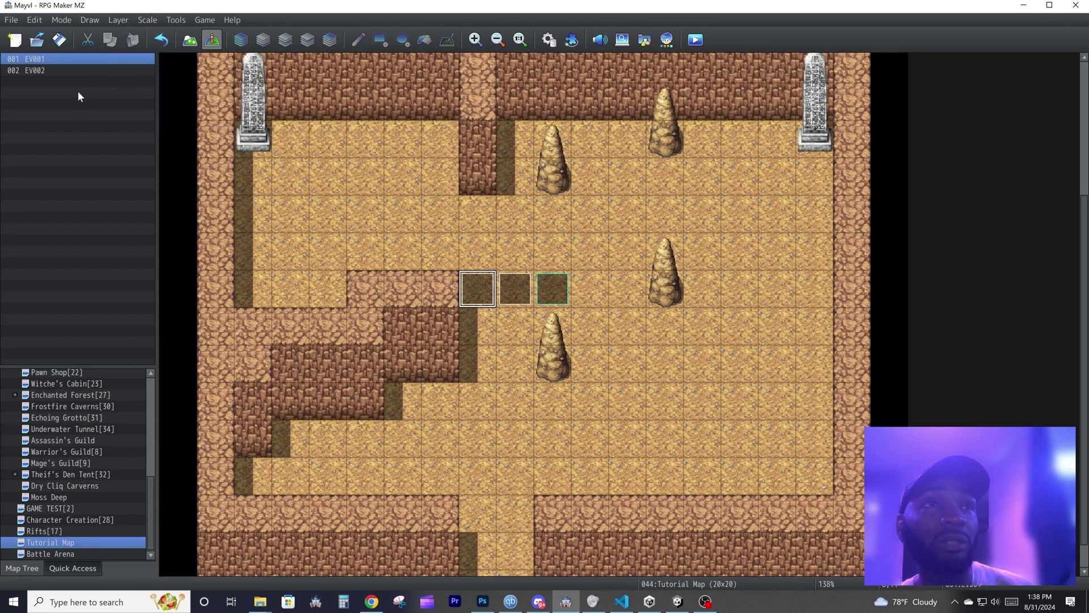
- Create blank events directly right of the player start and directly below EV002, and select the one right of the start
{"action": "double_click", "coordinate": [597, 291]}
{"action": "key", "text": "Return"}
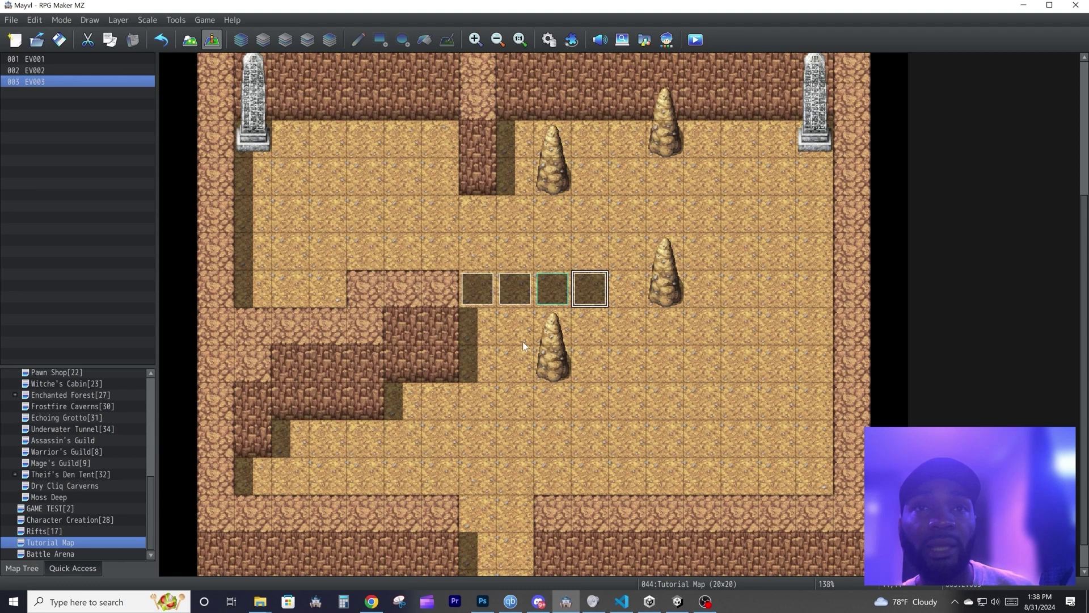
{"action": "double_click", "coordinate": [514, 326]}
{"action": "left_click", "coordinate": [687, 490]}
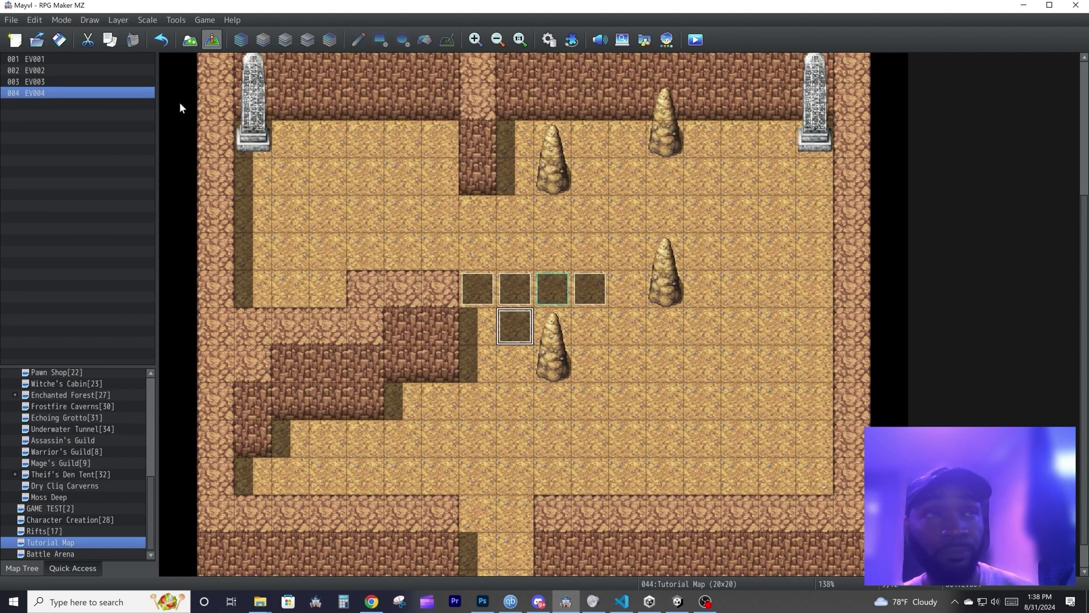
{"action": "left_click", "coordinate": [46, 81]}
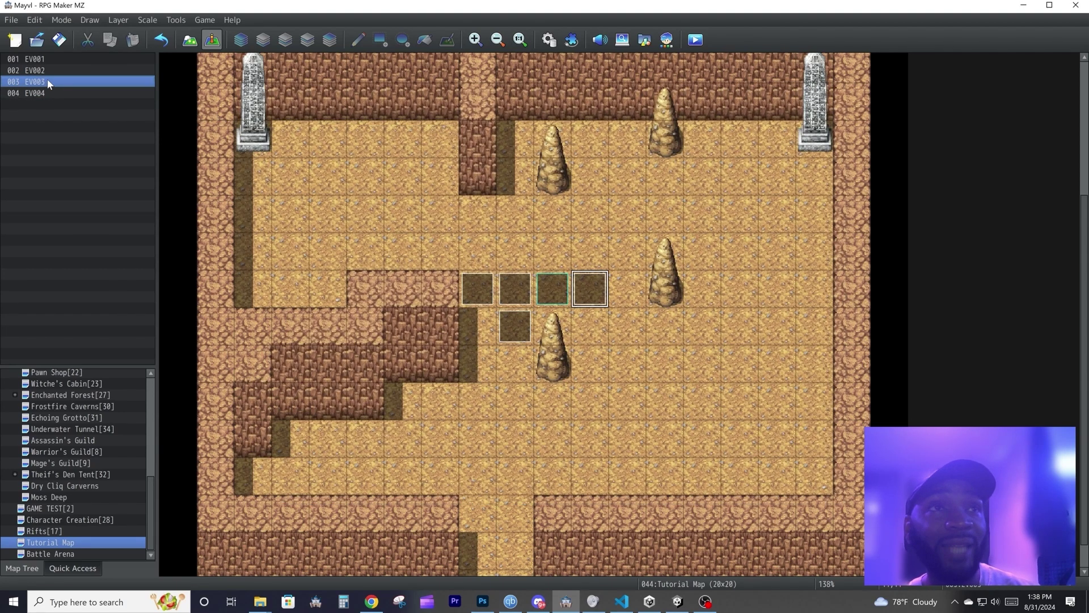
- Delete events EV003 and EV002 from the map
{"action": "right_click", "coordinate": [84, 80]}
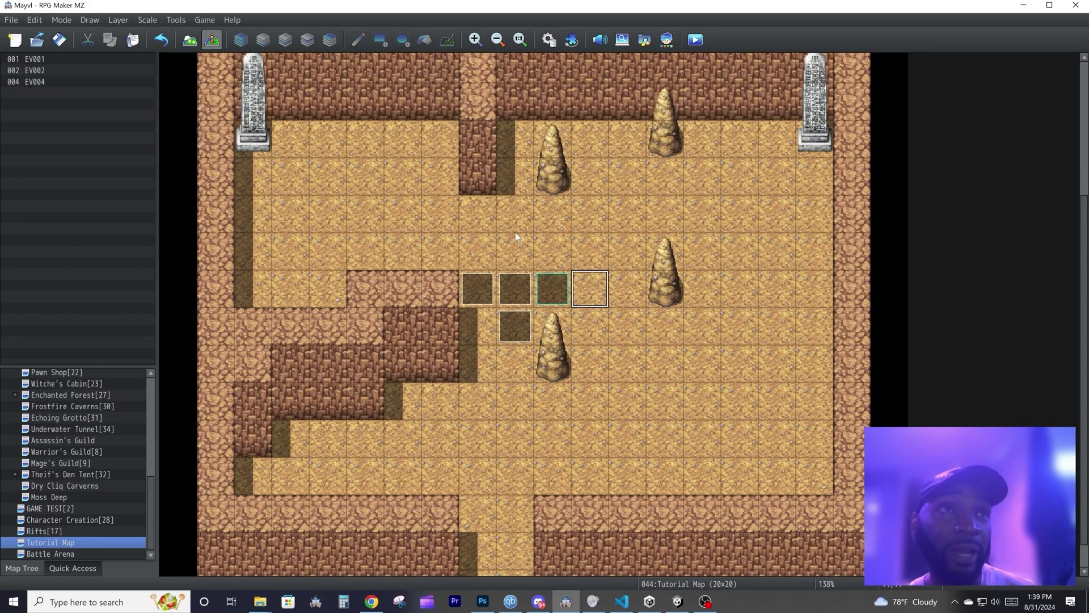
{"action": "left_click", "coordinate": [441, 207]}
{"action": "left_click", "coordinate": [493, 286]}
{"action": "left_click", "coordinate": [504, 291]}
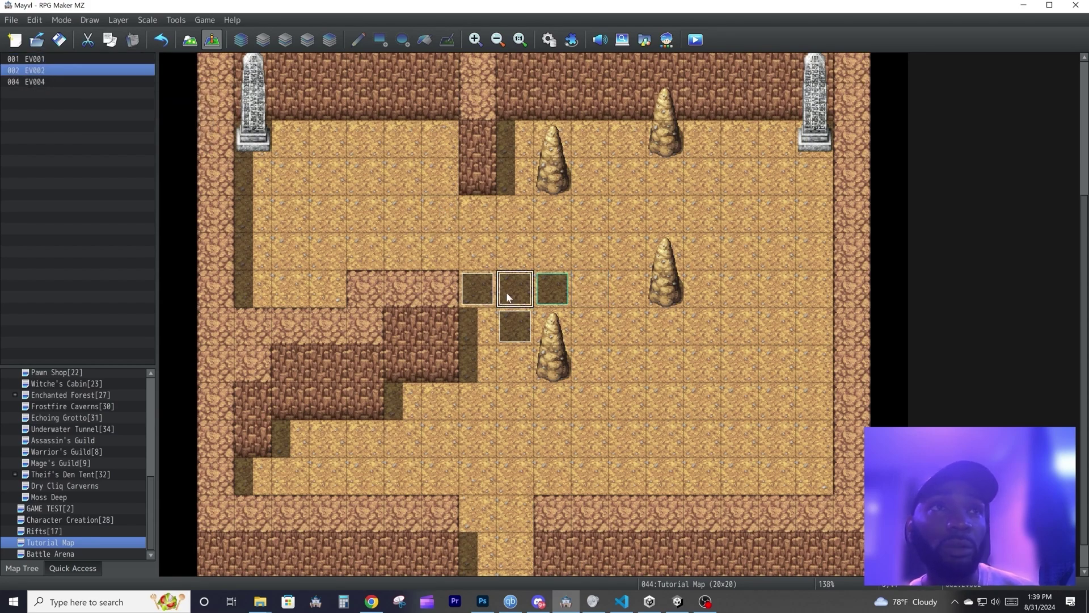
{"action": "key", "text": "Delete"}
{"action": "left_click", "coordinate": [738, 397]}
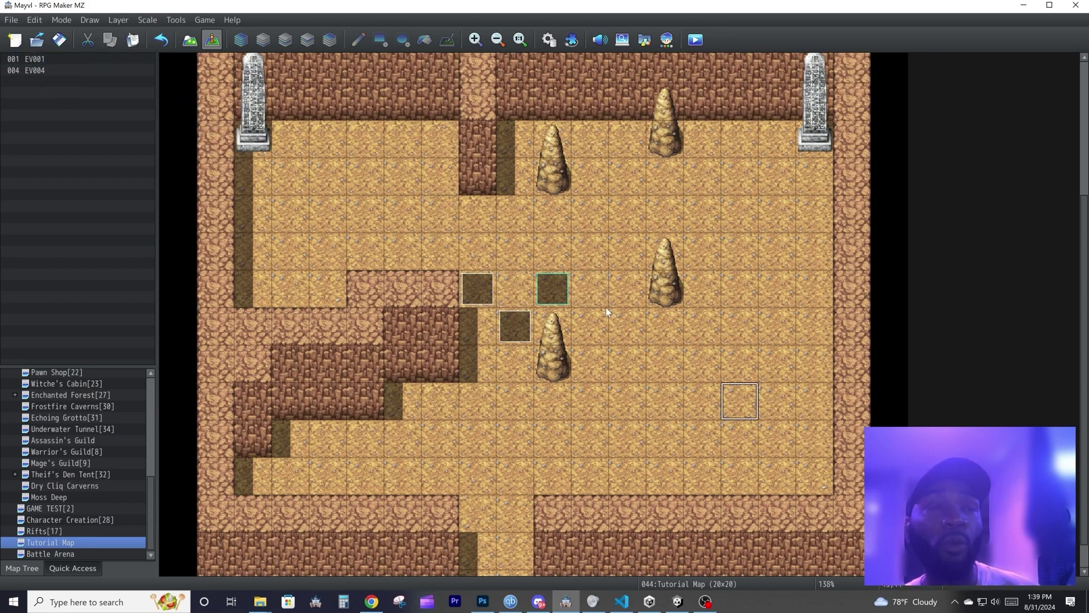
- Create three blank events on separate open floor tiles: two in the upper part of the room and one in the lower part
{"action": "double_click", "coordinate": [775, 223]}
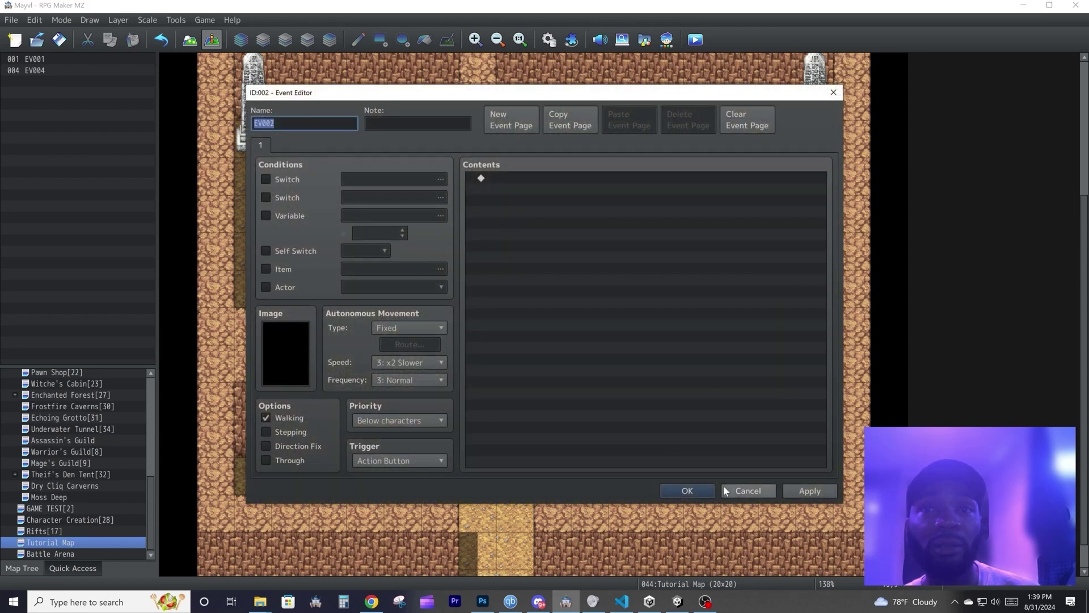
{"action": "left_click", "coordinate": [687, 490]}
{"action": "left_click", "coordinate": [592, 225]}
{"action": "double_click", "coordinate": [591, 225]}
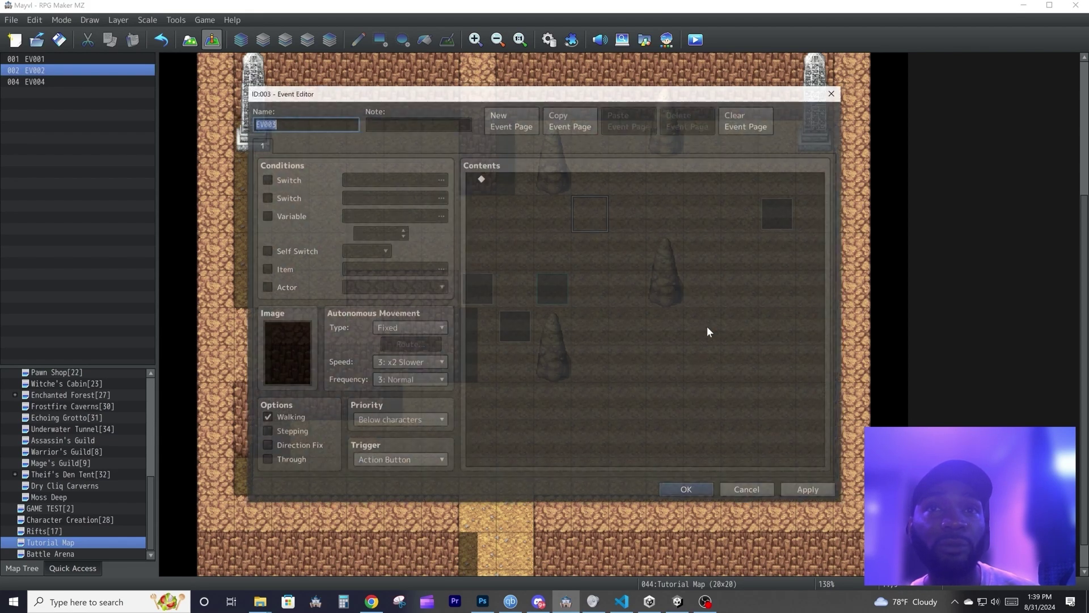
{"action": "left_click", "coordinate": [698, 489]}
{"action": "left_click", "coordinate": [632, 418]}
{"action": "double_click", "coordinate": [632, 418]}
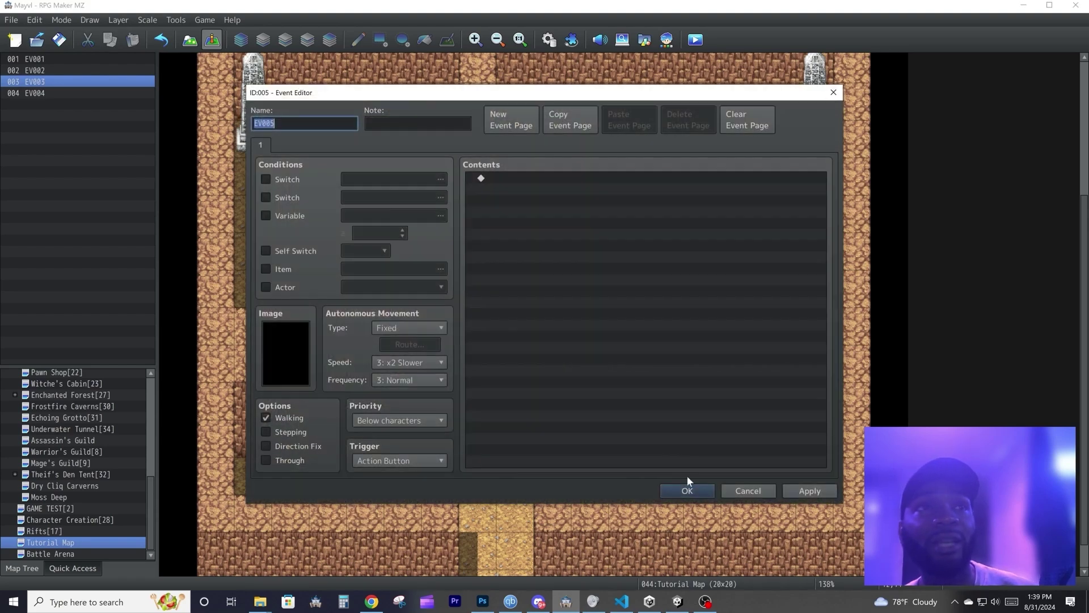
{"action": "left_click", "coordinate": [697, 490]}
{"action": "scroll", "coordinate": [700, 471], "scroll_direction": "up", "scroll_amount": 1}
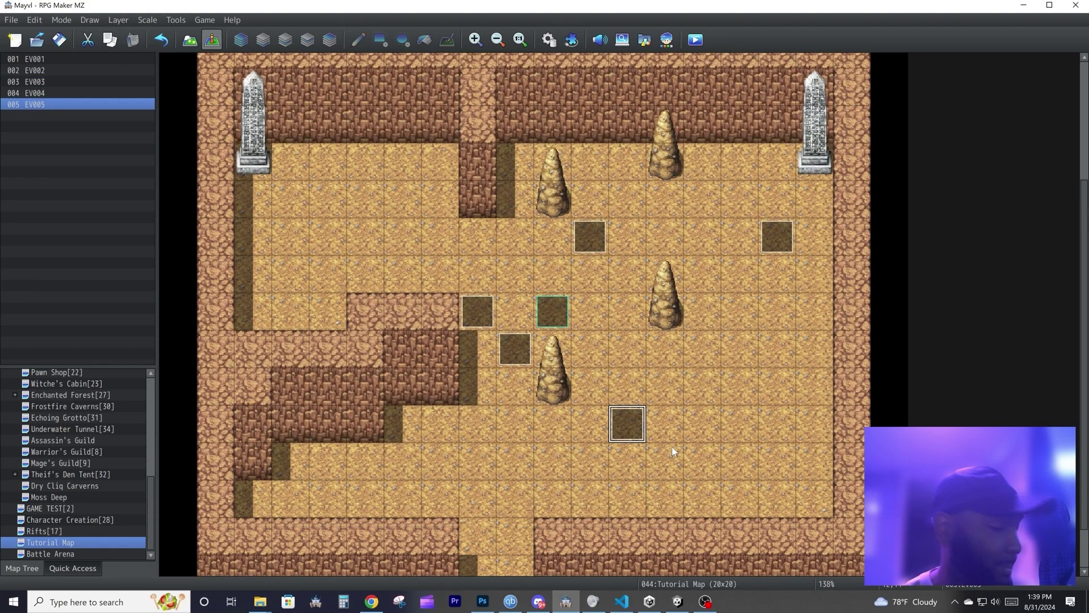
- Remove every event except EV001 from the map
{"action": "key", "text": "ctrl+z"}
{"action": "key", "text": "ctrl+z"}
{"action": "key", "text": "ctrl+z"}
{"action": "key", "text": "ctrl+z"}
- Review the name and page settings of event EV001 in its Event Editor, and close the editor without changes
{"action": "left_click", "coordinate": [487, 321]}
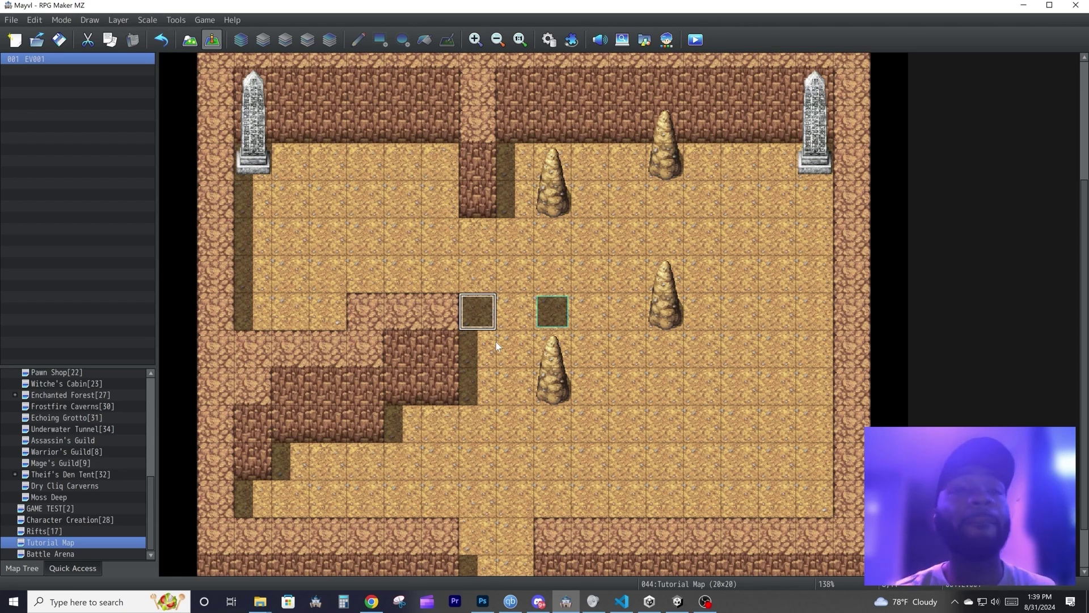
{"action": "left_click", "coordinate": [475, 319]}
{"action": "double_click", "coordinate": [476, 319]}
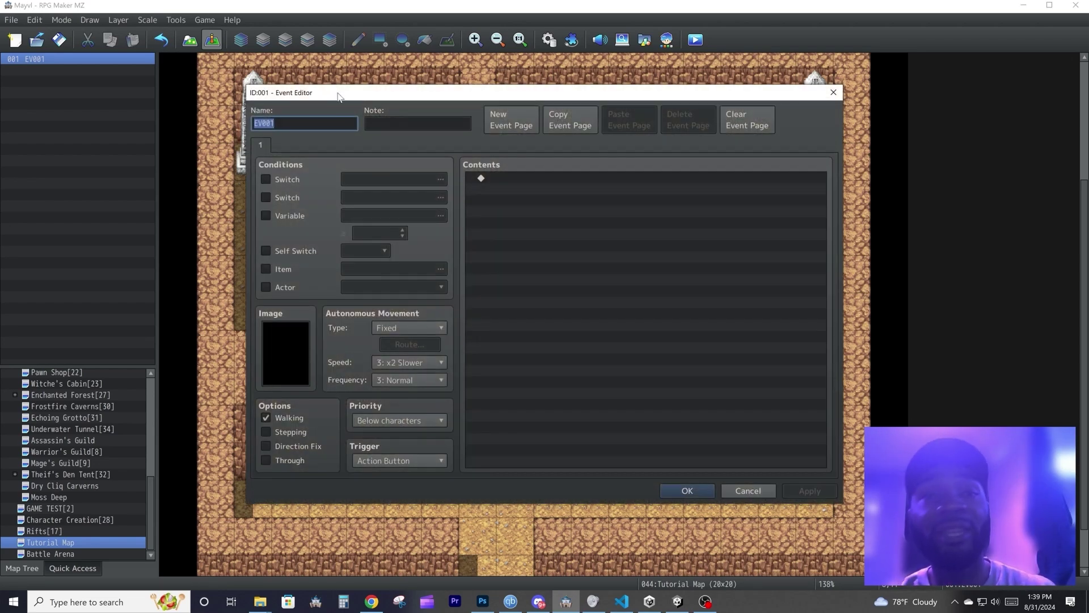
{"action": "left_click_drag", "start_coordinate": [339, 96], "coordinate": [422, 112]}
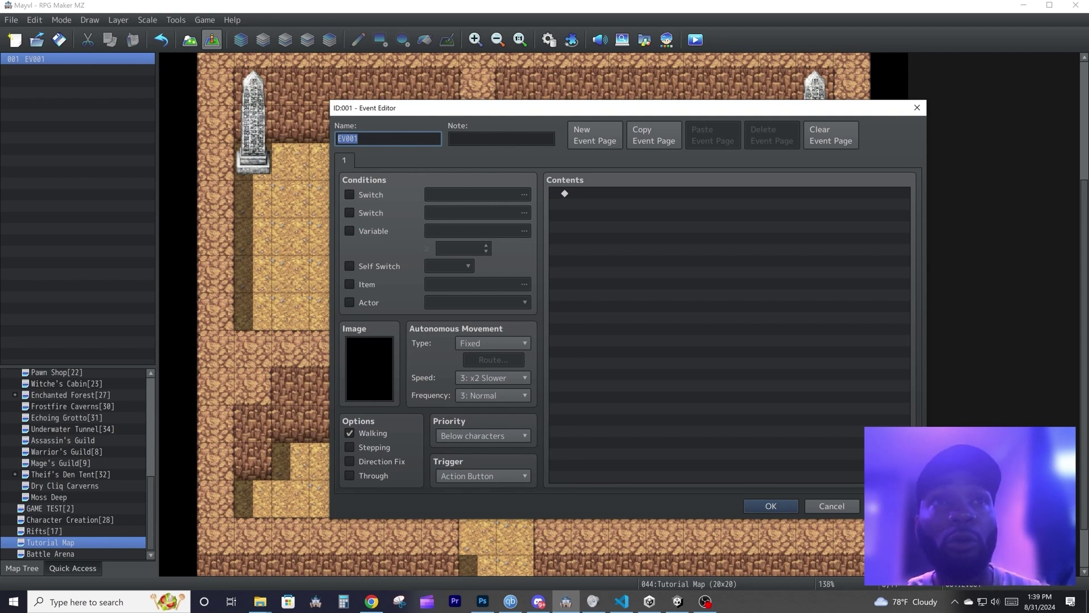
{"action": "left_click", "coordinate": [368, 140]}
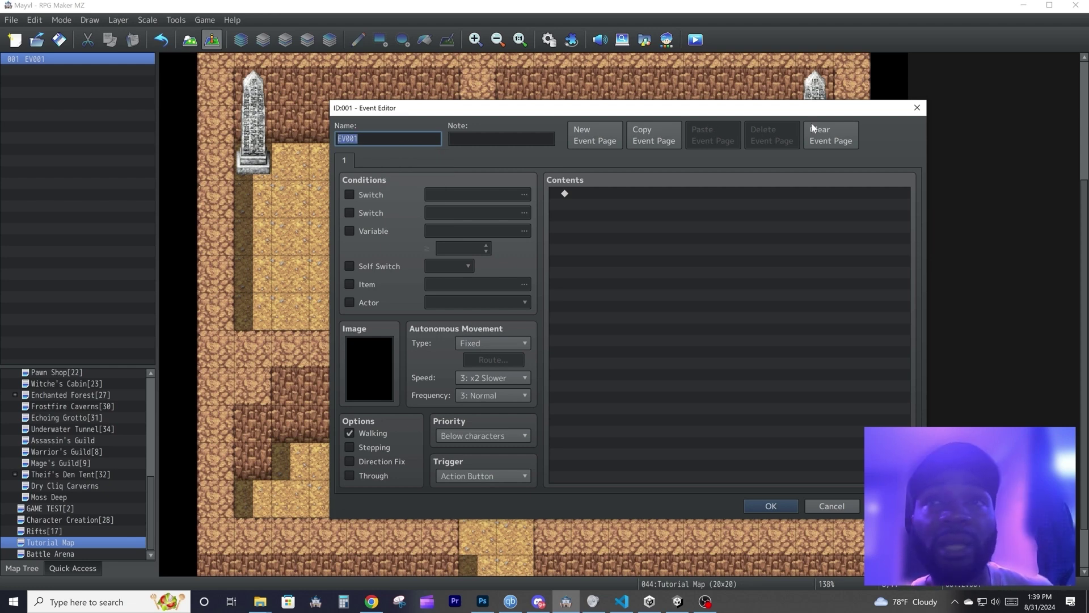
{"action": "left_click", "coordinate": [917, 108]}
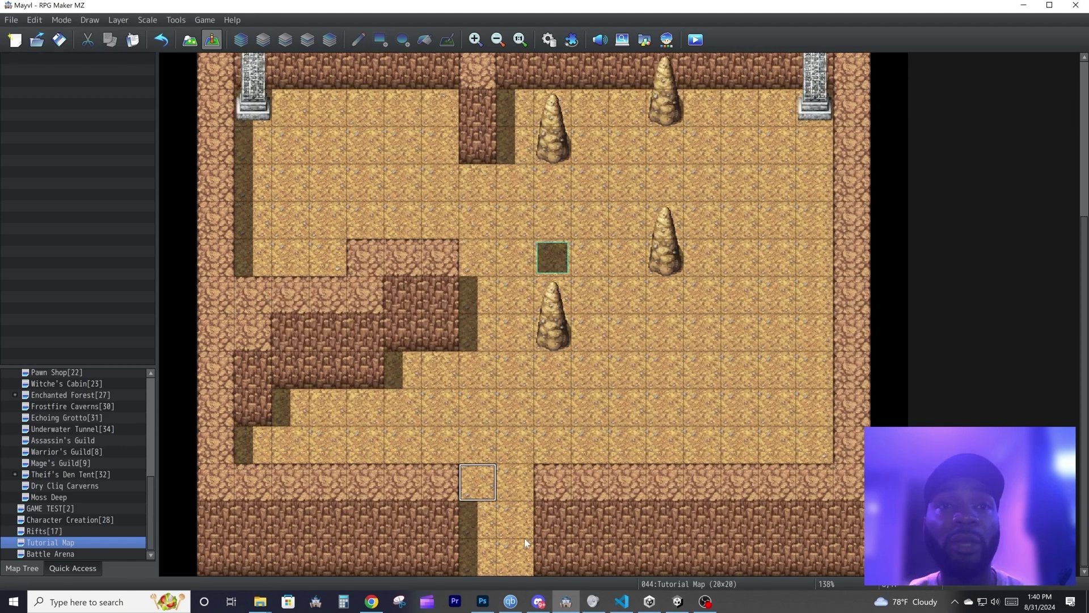
- Start a new event named Door 1 on the left tile of the southern passage opening, and try its first Switch condition
{"action": "double_click", "coordinate": [476, 493]}
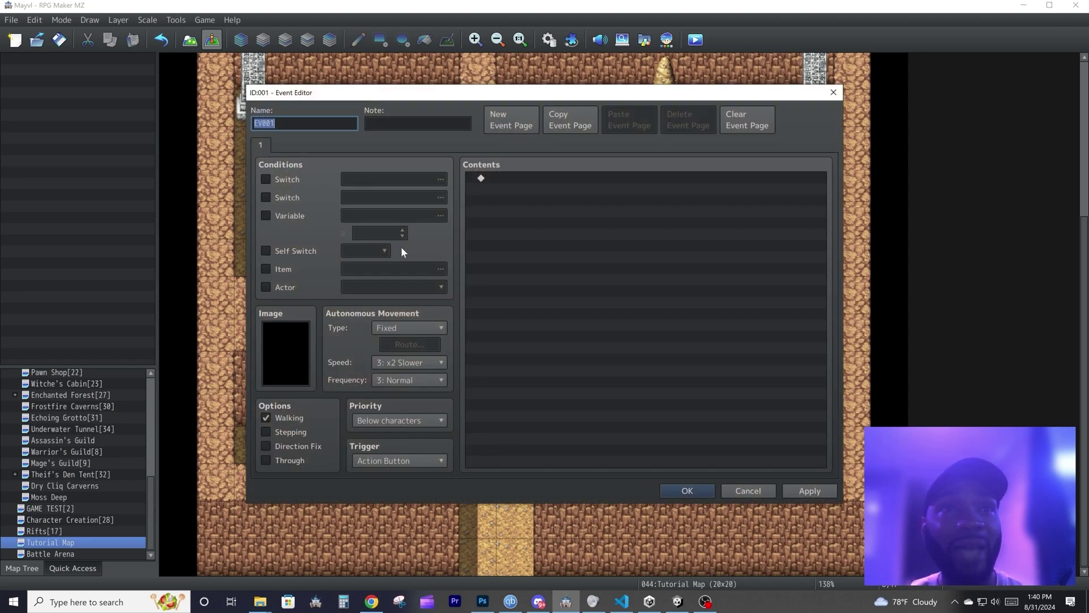
{"action": "type", "text": "Door 1"}
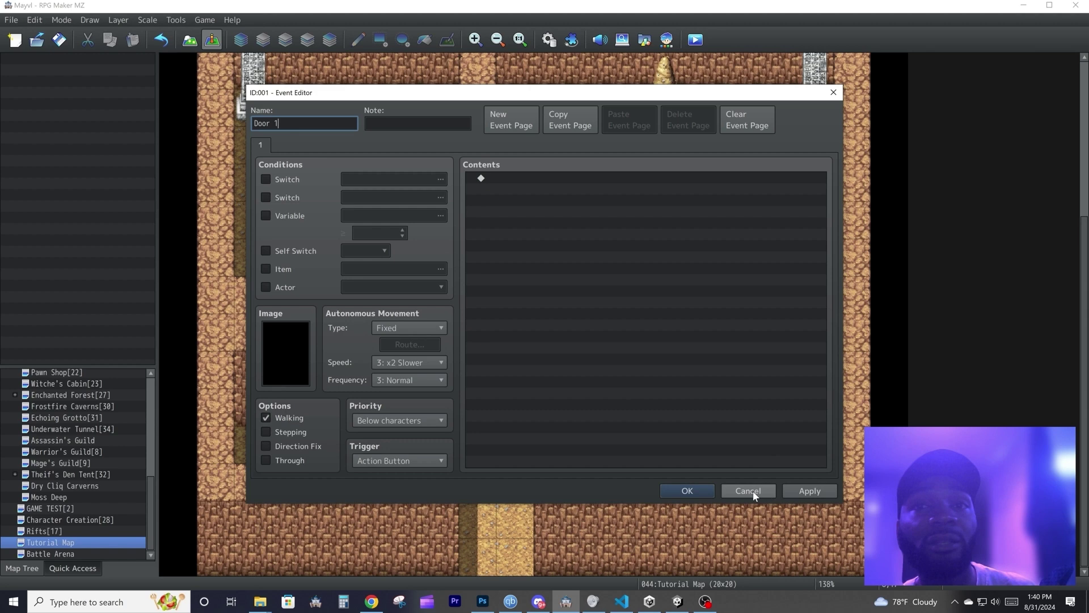
{"action": "left_click", "coordinate": [400, 124]}
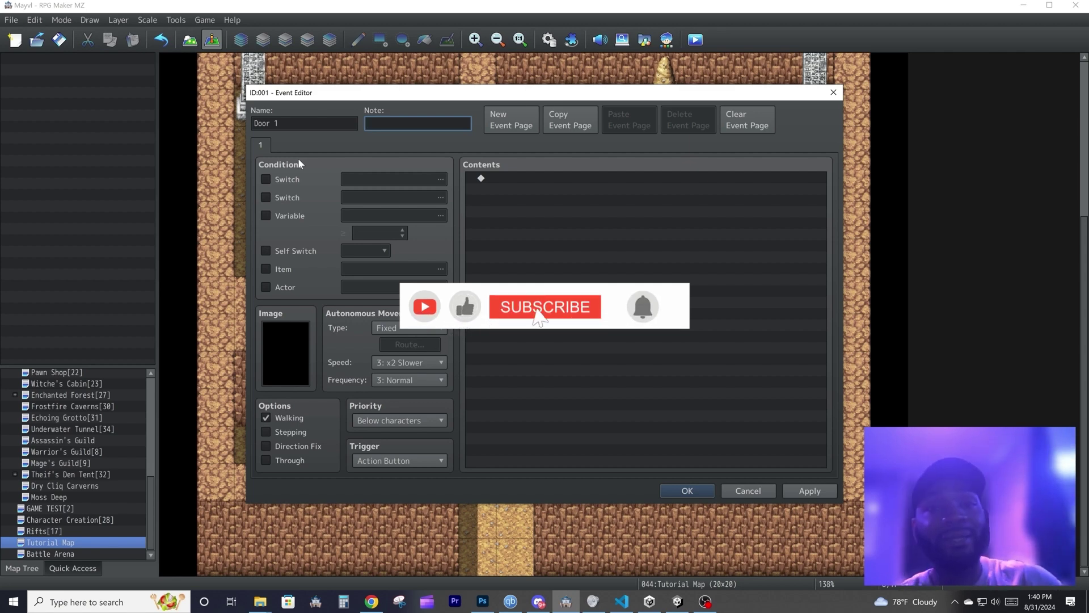
{"action": "left_click", "coordinate": [287, 179]}
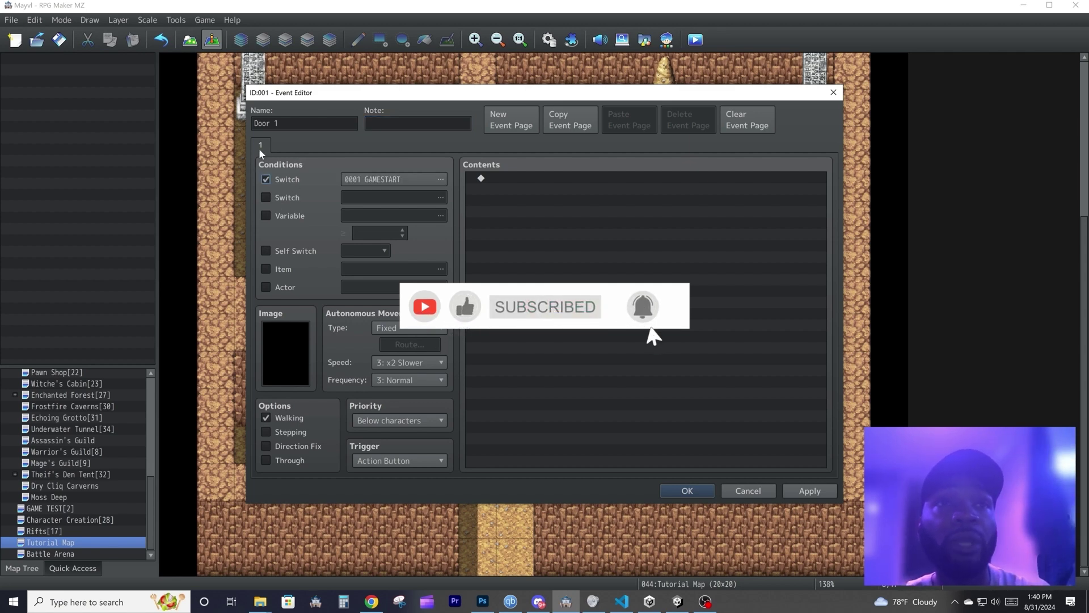
{"action": "left_click", "coordinate": [269, 178]}
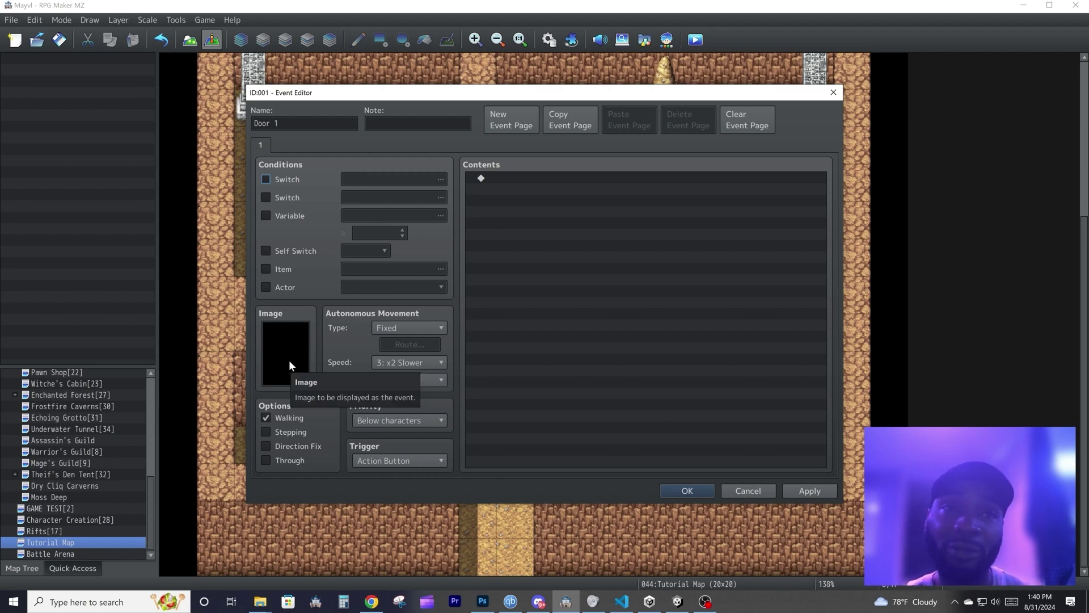
- Set the Door 1 event's image to the first grey-haired character on the Actor4_mvt sheet
{"action": "double_click", "coordinate": [284, 329]}
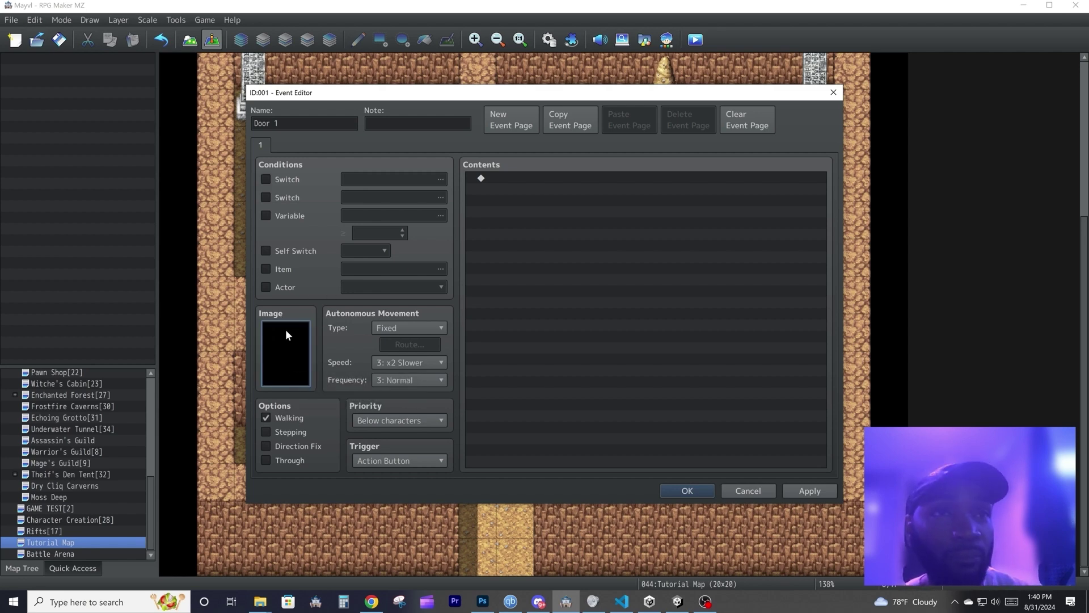
{"action": "left_click_drag", "start_coordinate": [366, 227], "coordinate": [376, 349]}
{"action": "double_click", "coordinate": [499, 187]}
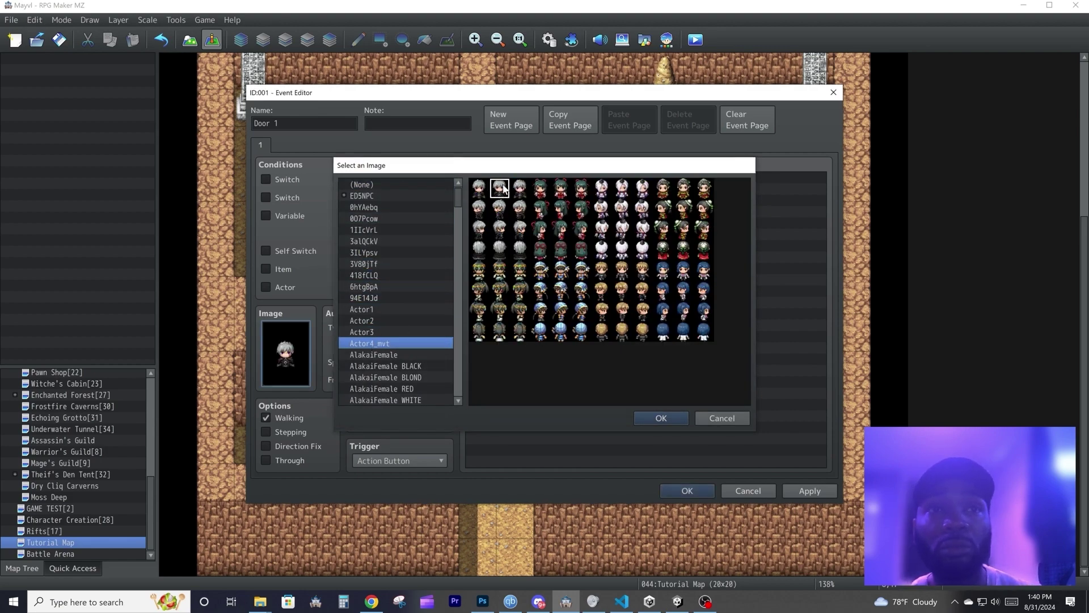
- Change the Door 1 event's image to the white sliding door on the !SF_Door1 sheet
{"action": "double_click", "coordinate": [288, 349]}
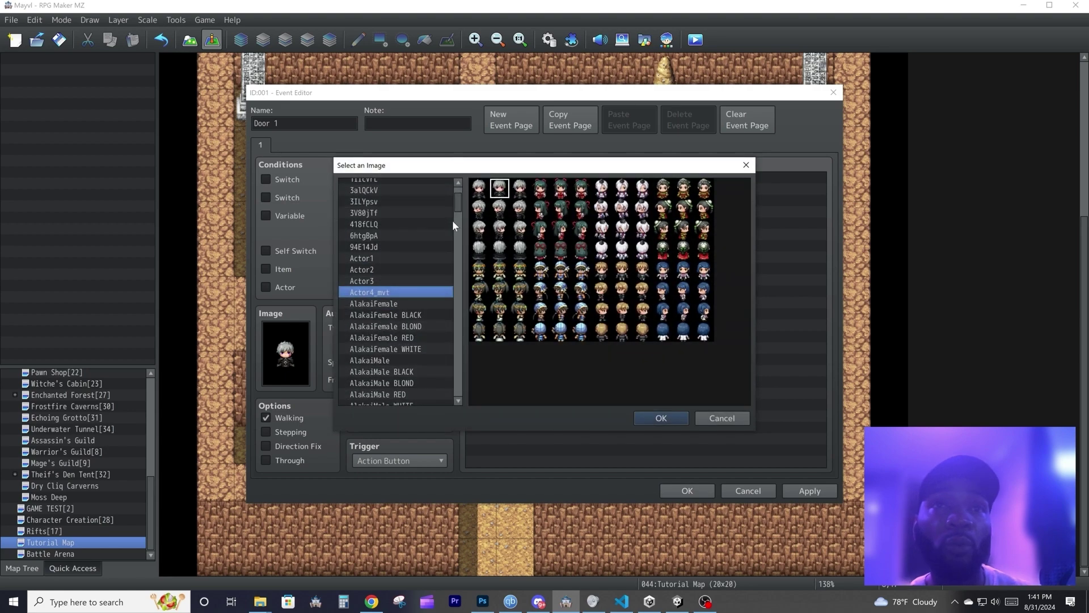
{"action": "left_click", "coordinate": [382, 346]}
{"action": "left_click", "coordinate": [381, 325]}
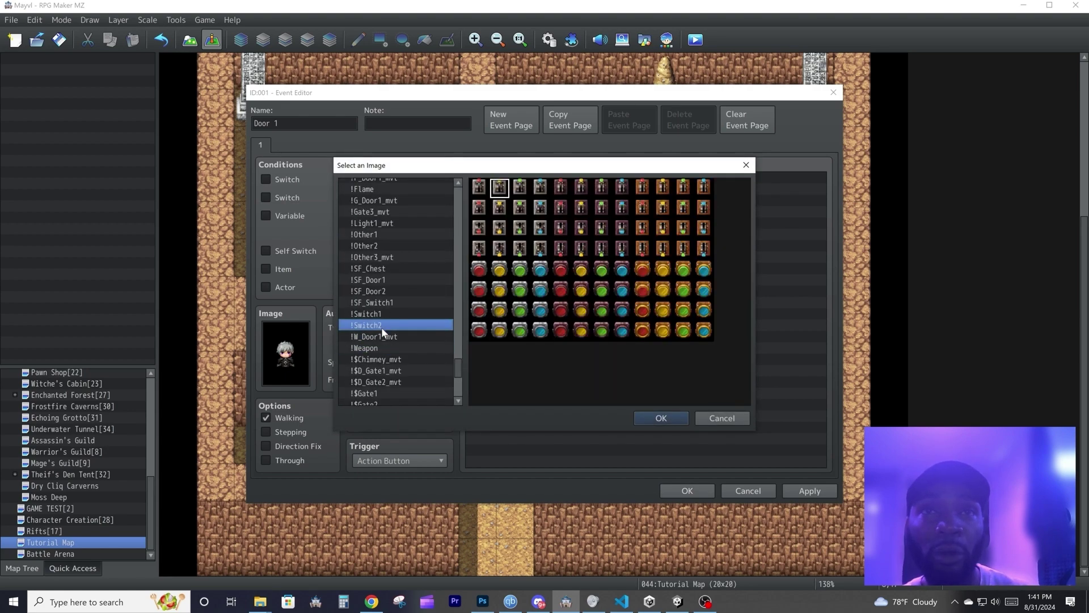
{"action": "left_click", "coordinate": [384, 336]}
{"action": "left_click", "coordinate": [519, 202]}
{"action": "left_click_drag", "start_coordinate": [378, 348], "coordinate": [388, 280]}
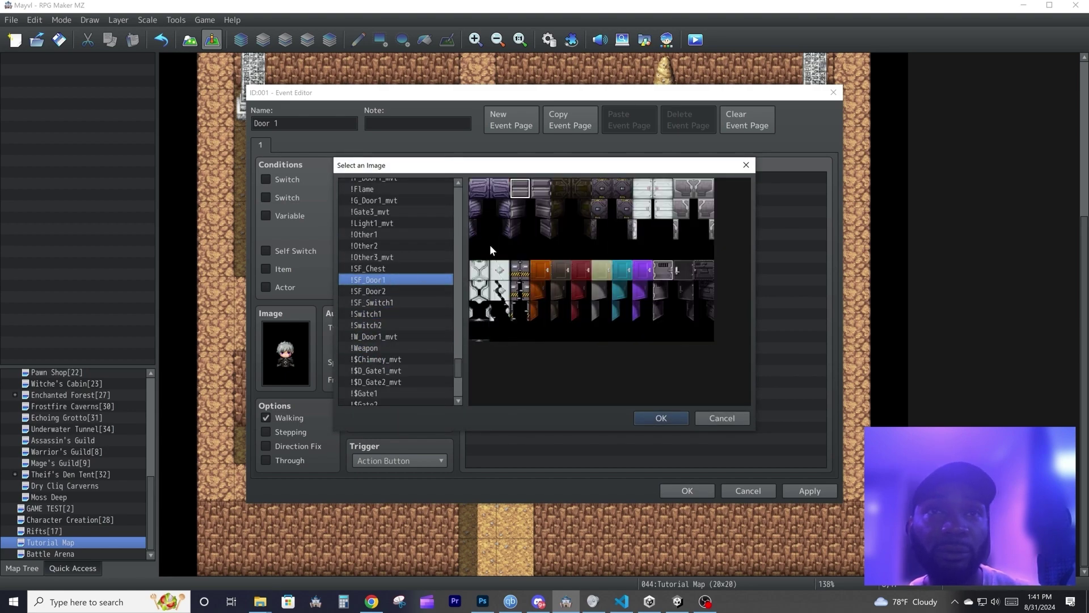
{"action": "double_click", "coordinate": [496, 267]}
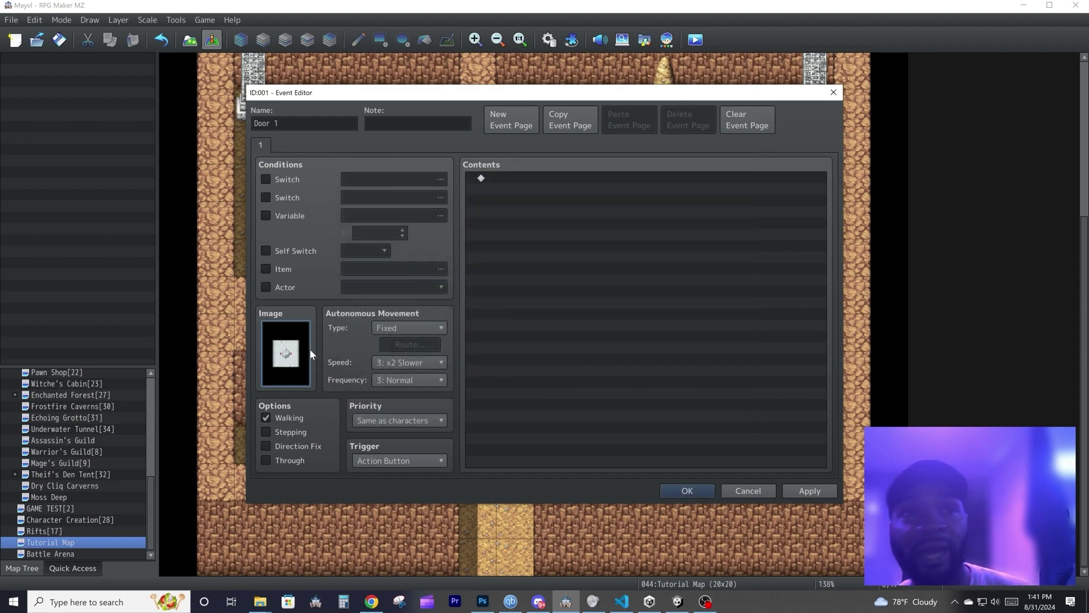
- Clear the Door 1 event's image by choosing (None)
{"action": "double_click", "coordinate": [310, 356]}
{"action": "left_click_drag", "start_coordinate": [457, 366], "coordinate": [463, 181]}
{"action": "double_click", "coordinate": [403, 185]}
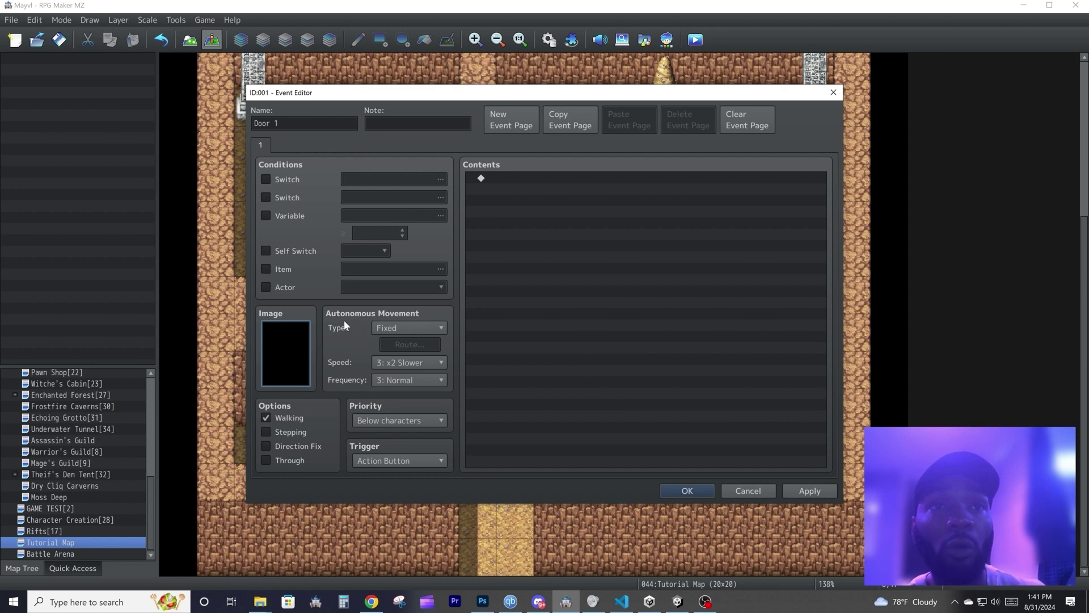
- Set the Door 1 event's image to the dark square-patterned door on the !Door1 sheet, and save the event
{"action": "double_click", "coordinate": [280, 347]}
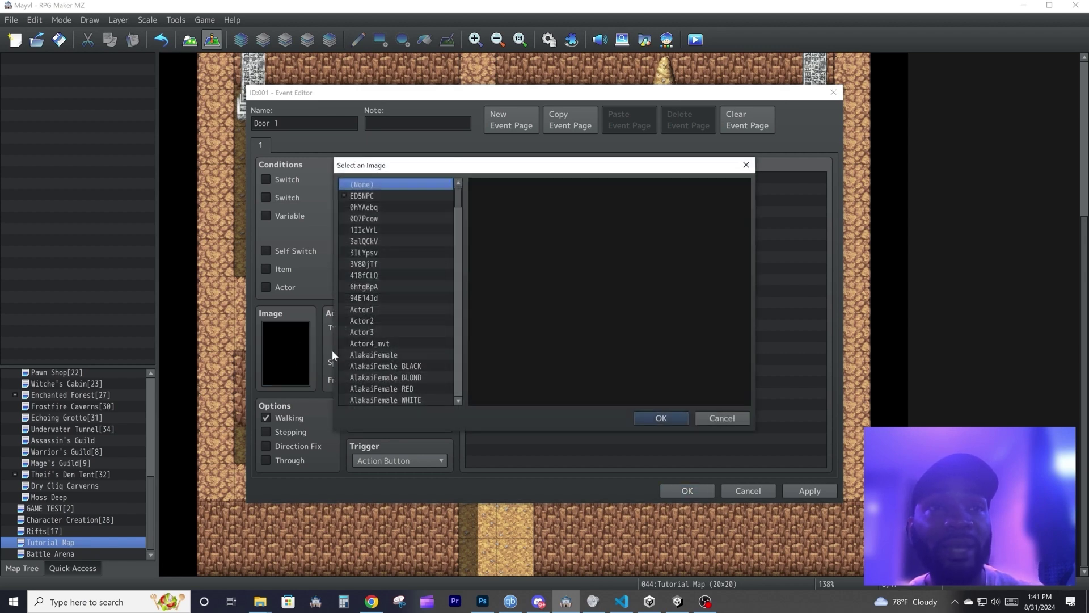
{"action": "left_click_drag", "start_coordinate": [456, 213], "coordinate": [457, 354]}
{"action": "left_click", "coordinate": [363, 305]}
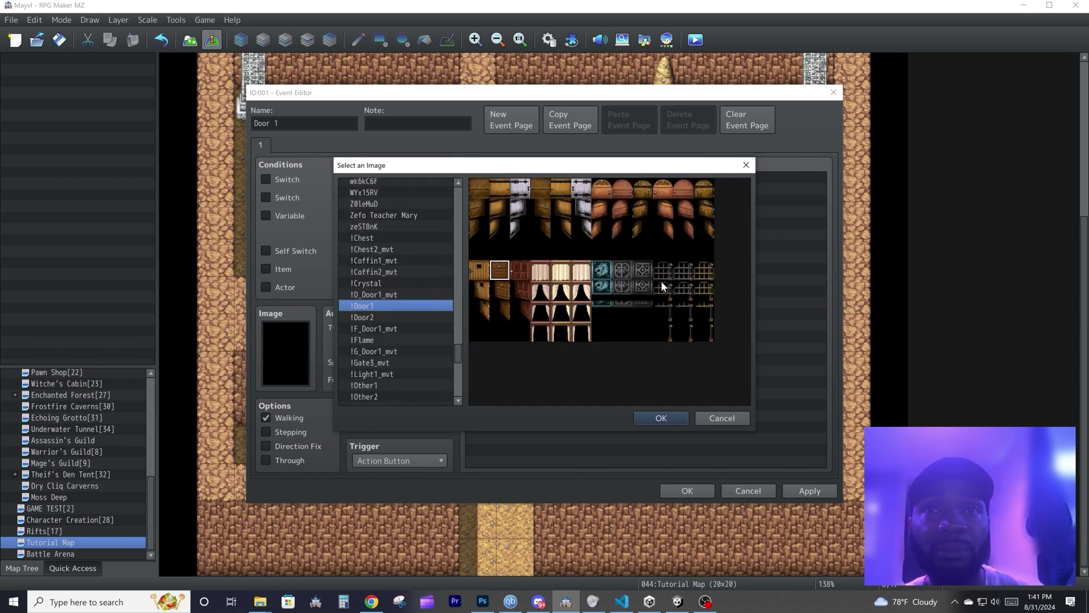
{"action": "left_click", "coordinate": [642, 270]}
{"action": "double_click", "coordinate": [643, 272]}
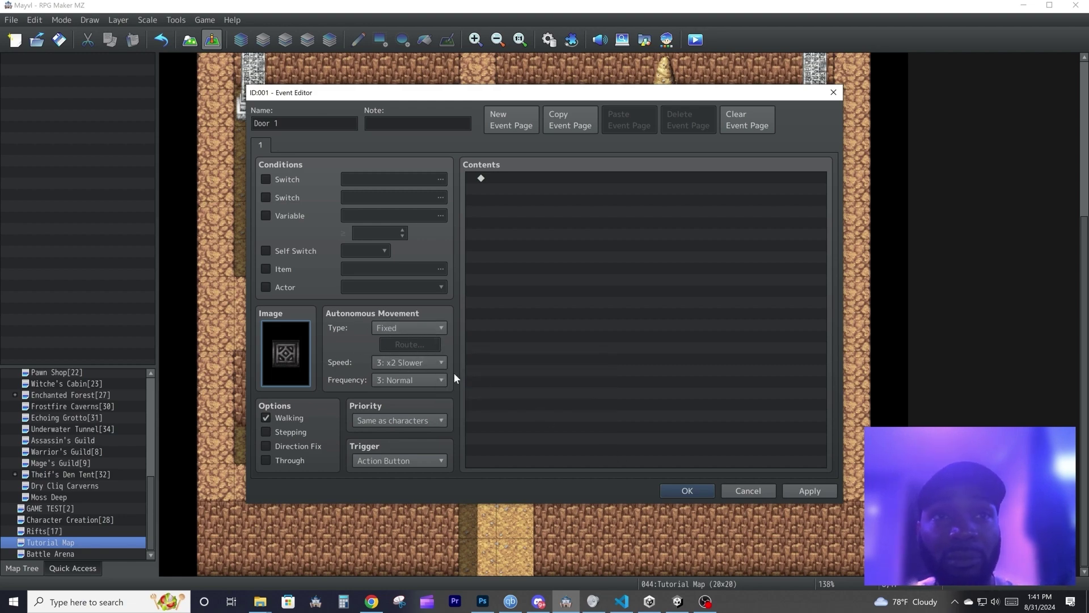
{"action": "left_click", "coordinate": [687, 491]}
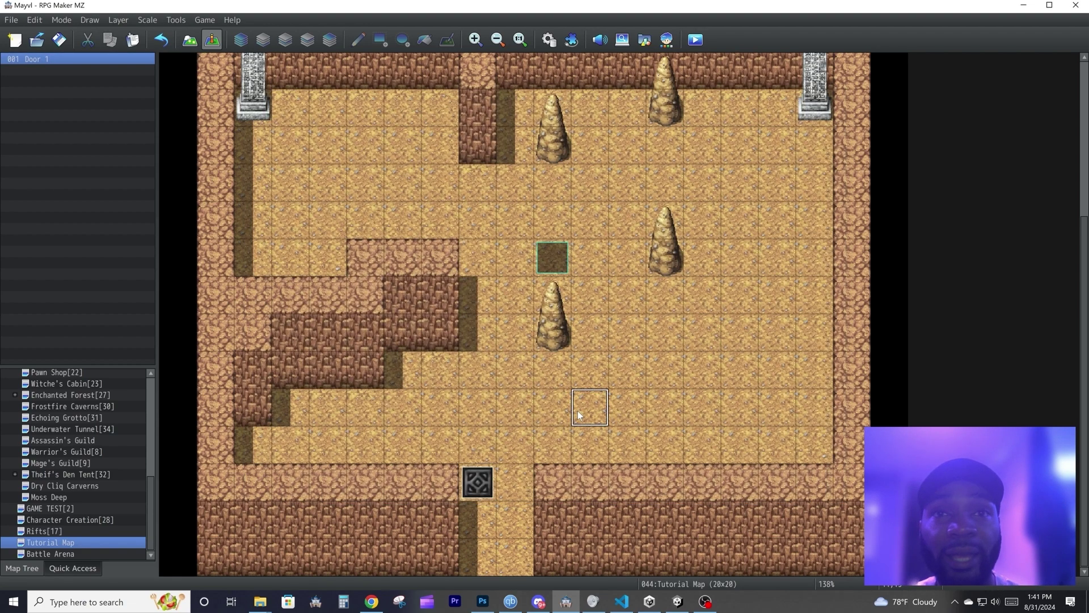
- Move the player's starting position to the lowest floor row, three tiles right of the Door 1 column
{"action": "right_click", "coordinate": [579, 411]}
{"action": "left_click", "coordinate": [553, 262]}
{"action": "left_click_drag", "start_coordinate": [575, 438], "coordinate": [575, 440]}
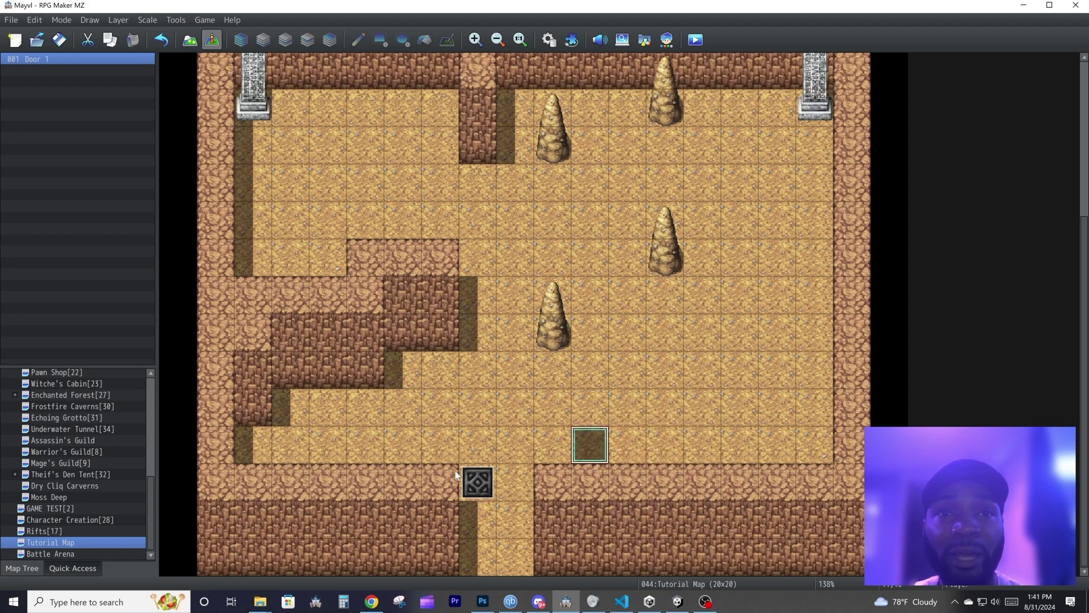
- Set Door 1's autonomous movement type to Random, and move the event one tile up onto the room floor
{"action": "double_click", "coordinate": [464, 475]}
{"action": "left_click", "coordinate": [423, 331]}
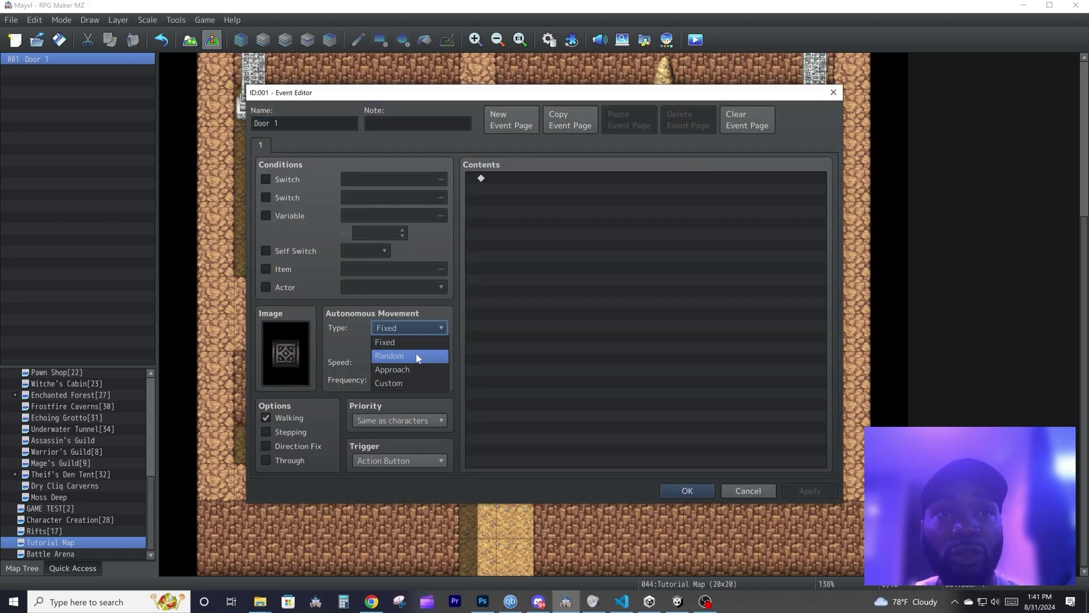
{"action": "left_click", "coordinate": [409, 356]}
{"action": "left_click", "coordinate": [687, 490]}
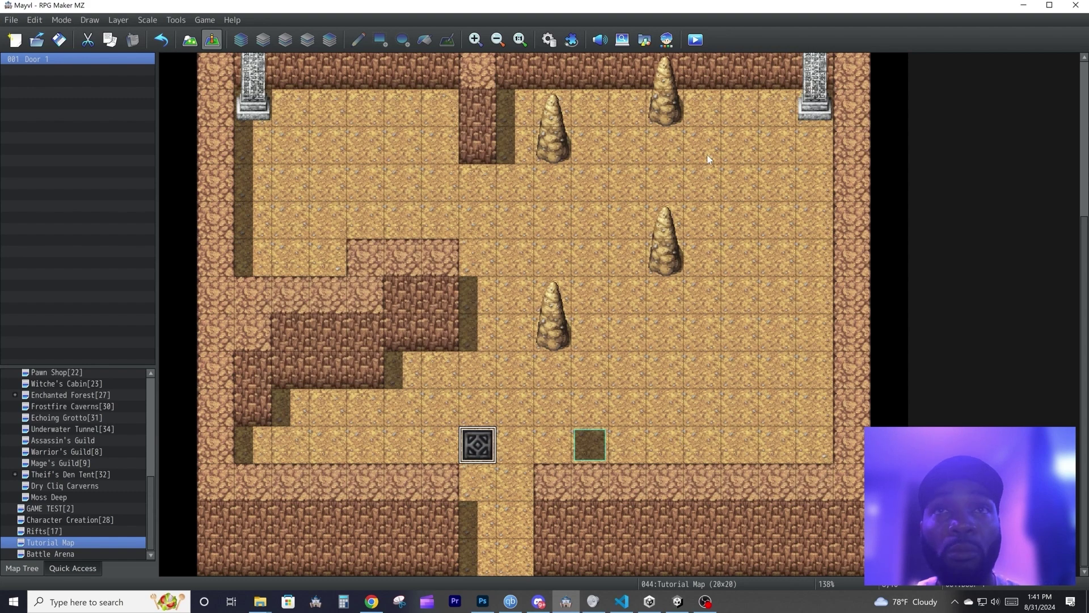
- Playtest the map to check how the door event moves, and return to the editor
{"action": "left_click", "coordinate": [694, 42]}
{"action": "left_click", "coordinate": [522, 318]}
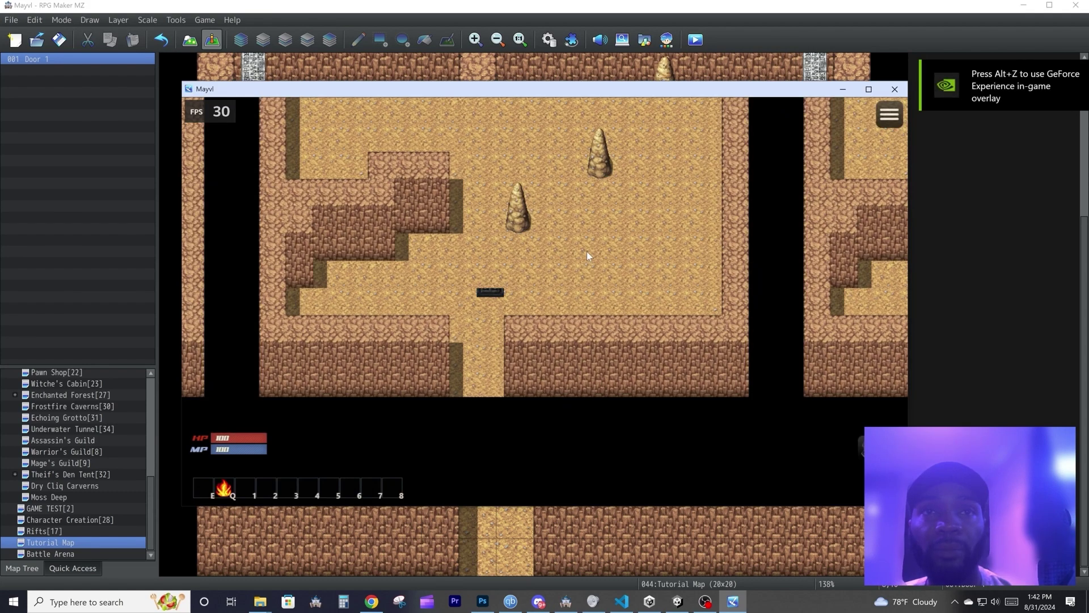
{"action": "left_click", "coordinate": [587, 253]}
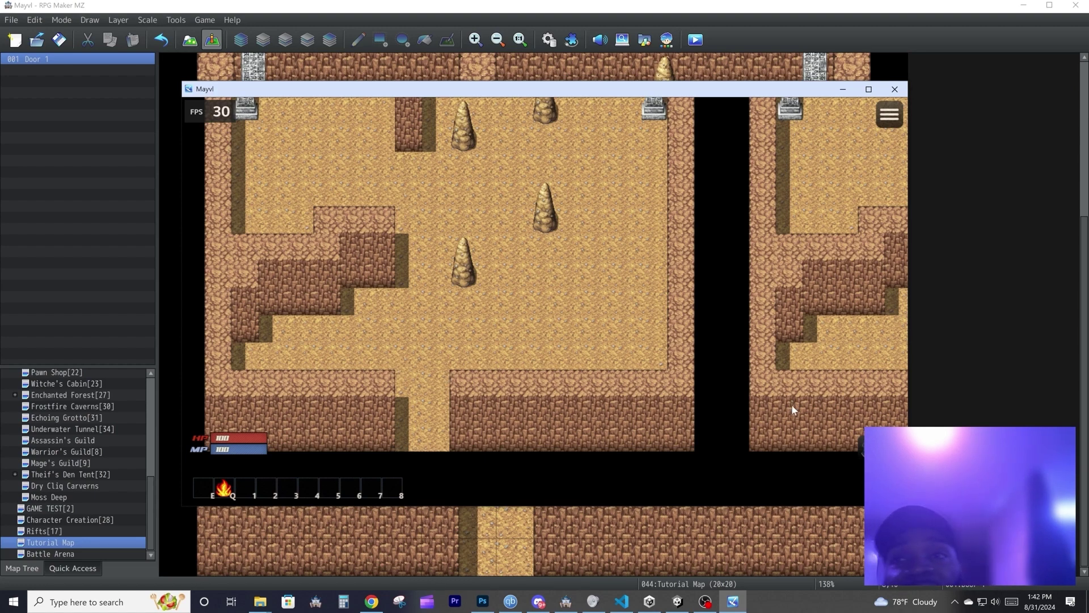
{"action": "left_click", "coordinate": [942, 346]}
- Set Door 1's autonomous movement type to Approach and save the event
{"action": "double_click", "coordinate": [464, 442]}
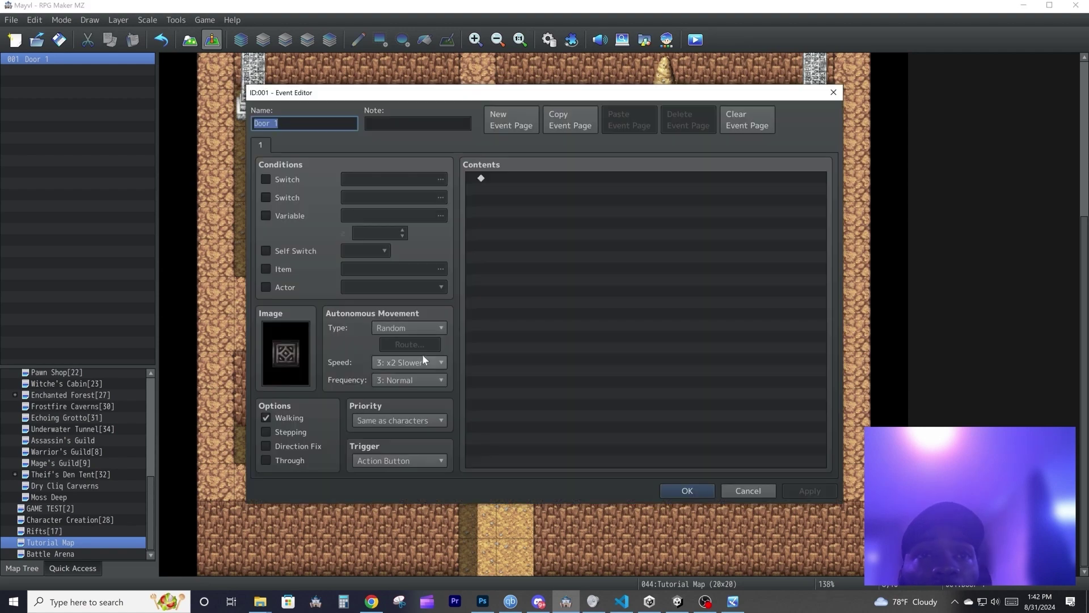
{"action": "left_click", "coordinate": [425, 329]}
{"action": "left_click", "coordinate": [410, 369]}
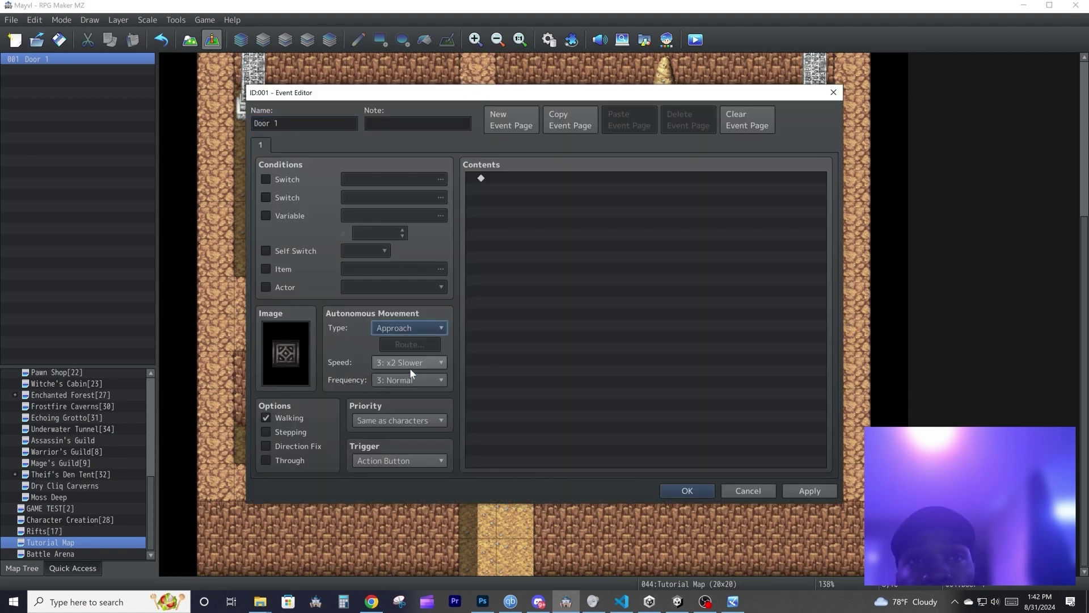
{"action": "left_click", "coordinate": [687, 490]}
- Check the door event in the running playtest window, and return to the editor
{"action": "left_click", "coordinate": [733, 601]}
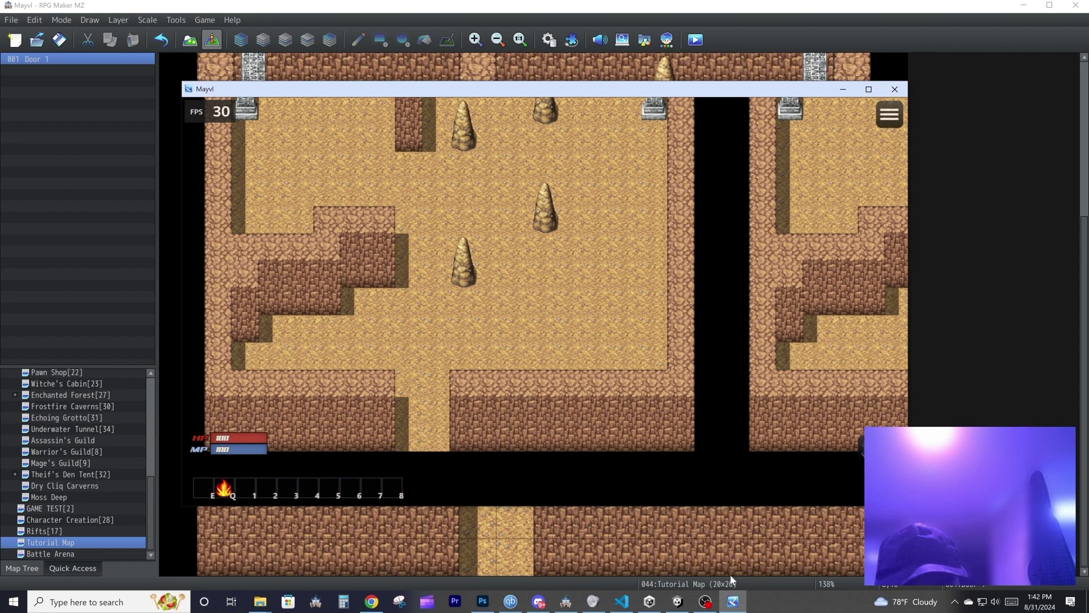
{"action": "left_click", "coordinate": [736, 598]}
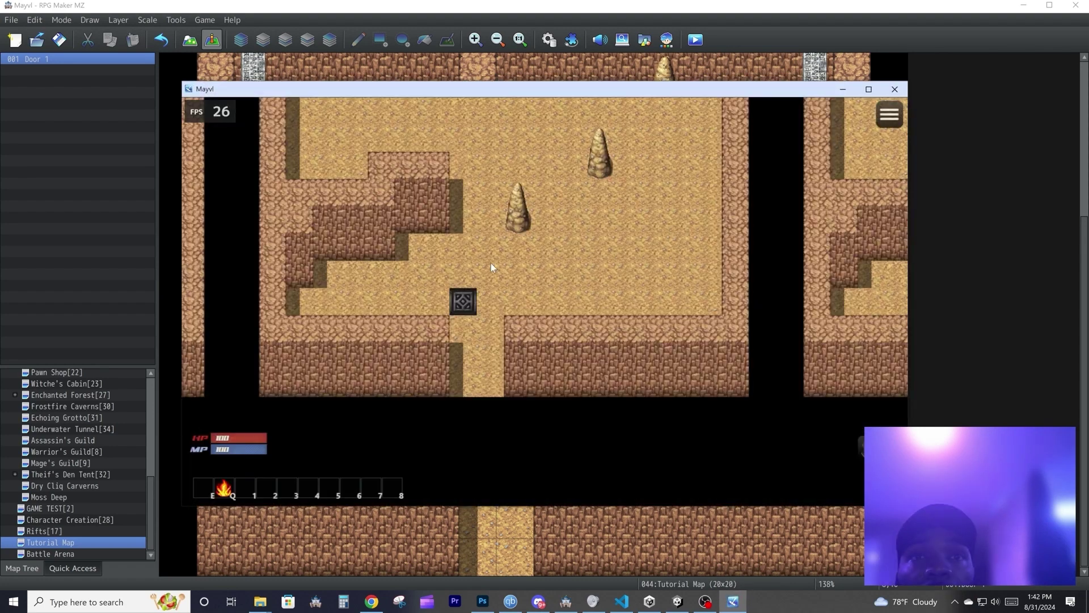
{"action": "left_click", "coordinate": [478, 243]}
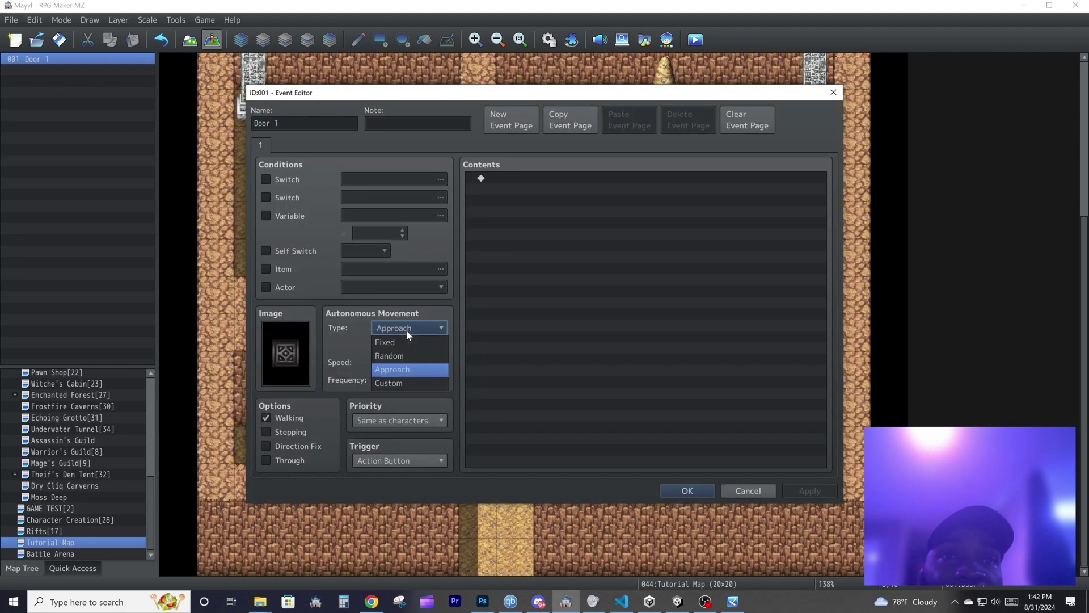
- Change Door 1's autonomous movement type to Custom, and preview its empty movement route on the map
{"action": "left_click", "coordinate": [407, 383]}
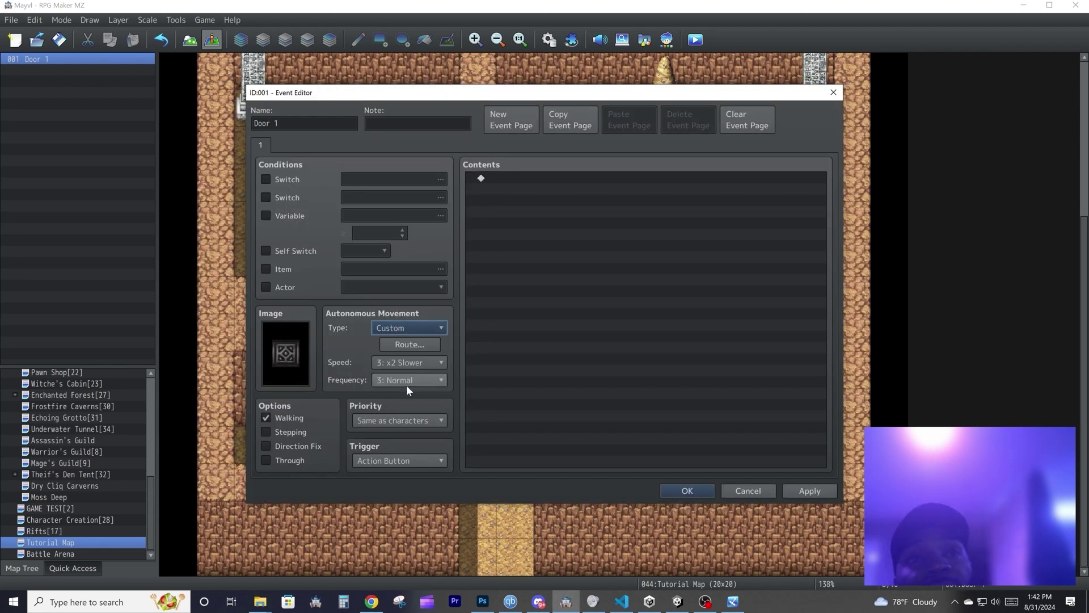
{"action": "left_click", "coordinate": [409, 345]}
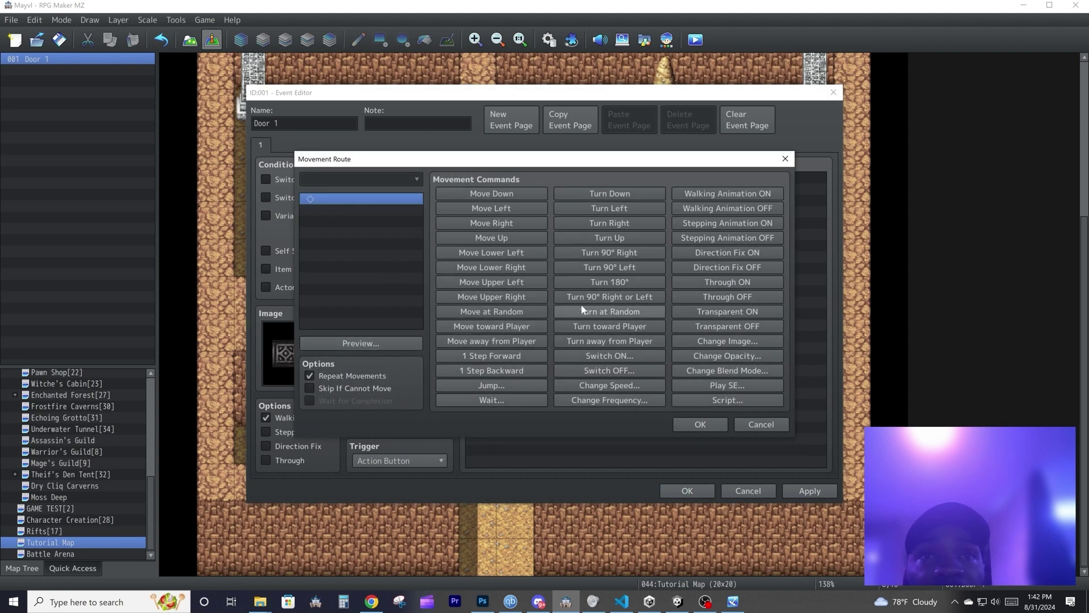
{"action": "left_click_drag", "start_coordinate": [476, 163], "coordinate": [525, 169]}
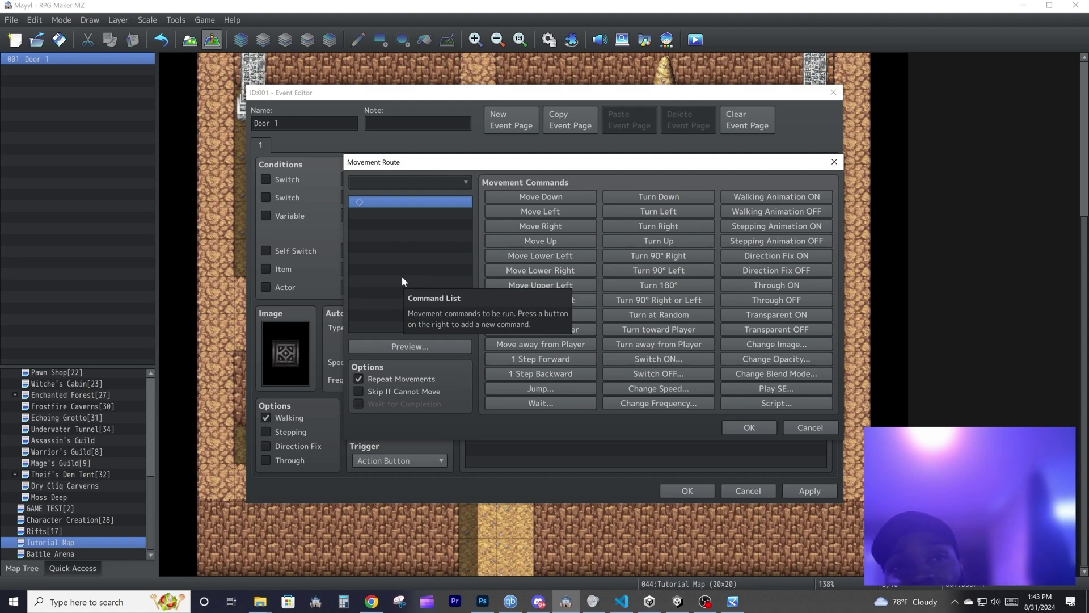
{"action": "left_click", "coordinate": [404, 346]}
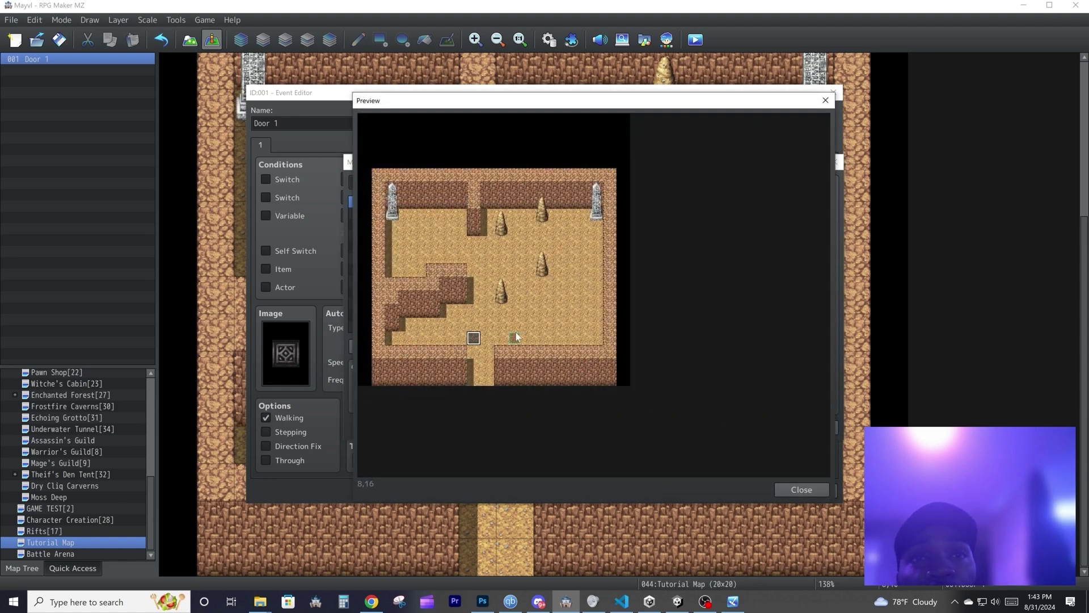
{"action": "left_click", "coordinate": [794, 488]}
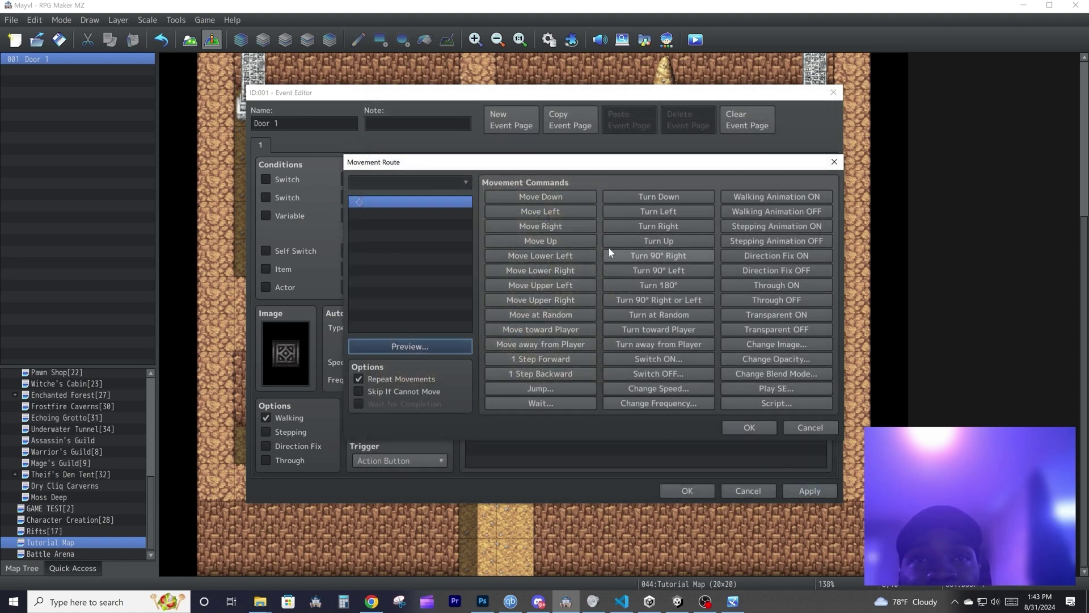
- Add three Move Up commands to Door 1's movement route
{"action": "left_click", "coordinate": [545, 240]}
{"action": "left_click", "coordinate": [544, 240]}
{"action": "left_click", "coordinate": [543, 240]}
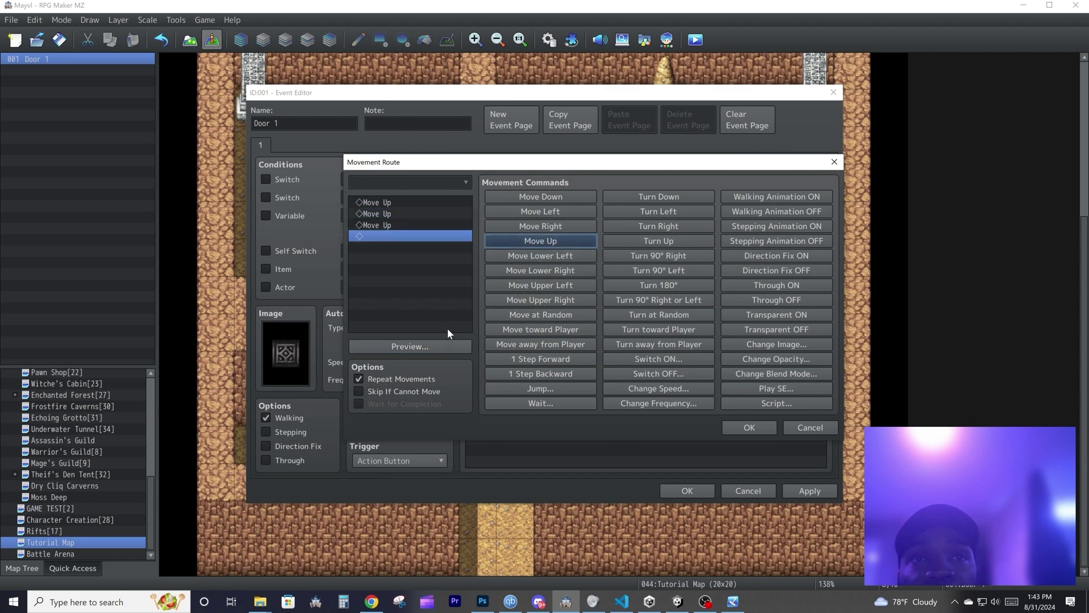
- Preview the upward route from a couple of other floor tiles and from Door 1's own tile
{"action": "left_click", "coordinate": [451, 346]}
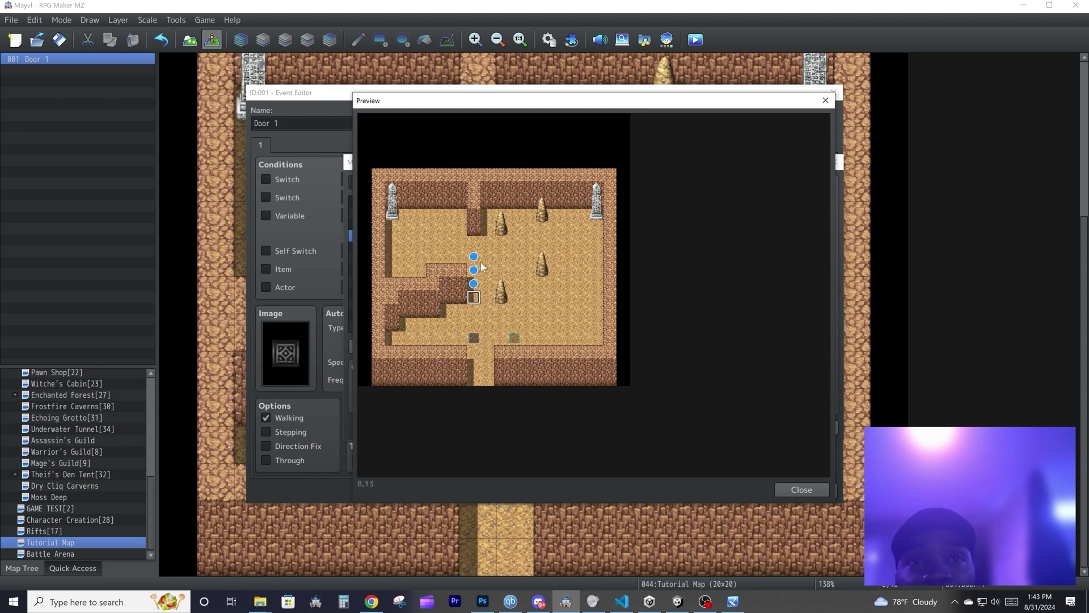
{"action": "left_click", "coordinate": [551, 312]}
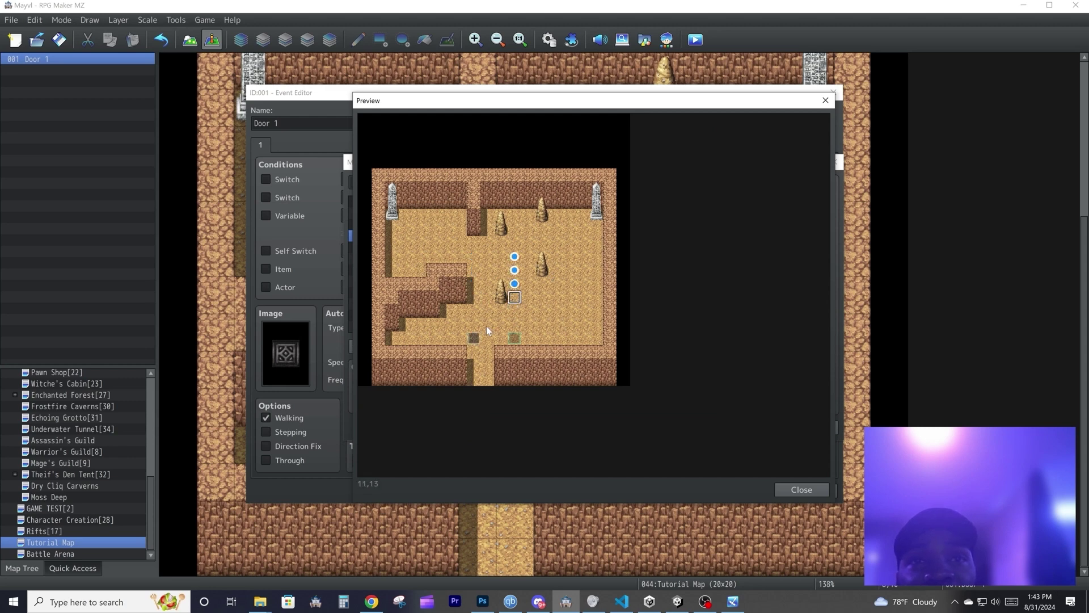
{"action": "left_click", "coordinate": [474, 339]}
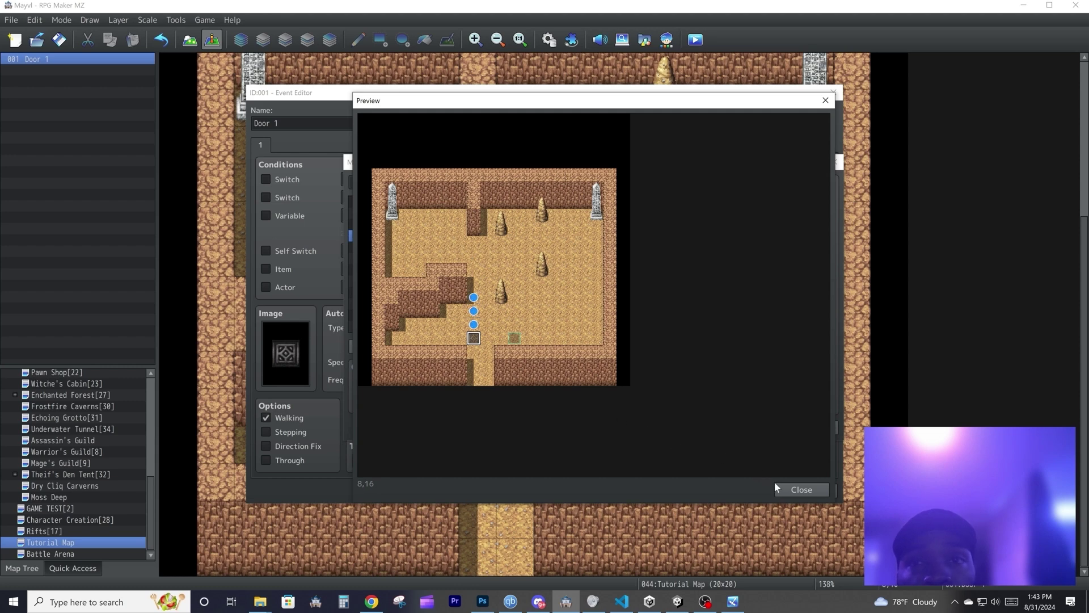
{"action": "left_click", "coordinate": [793, 490]}
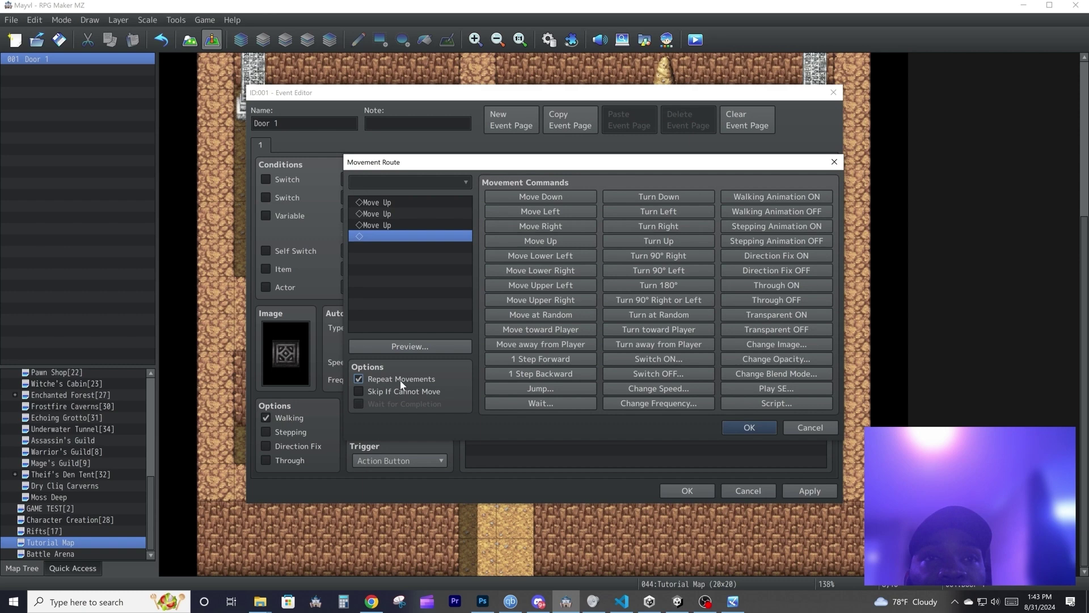
- Enable Skip If Cannot Move for Door 1's route, and save both the route and the event
{"action": "mouse_move", "coordinate": [376, 208]}
{"action": "left_mouse_down"}
{"action": "mouse_move", "coordinate": [365, 226]}
{"action": "mouse_move", "coordinate": [377, 204]}
{"action": "mouse_move", "coordinate": [377, 226]}
{"action": "left_mouse_up"}
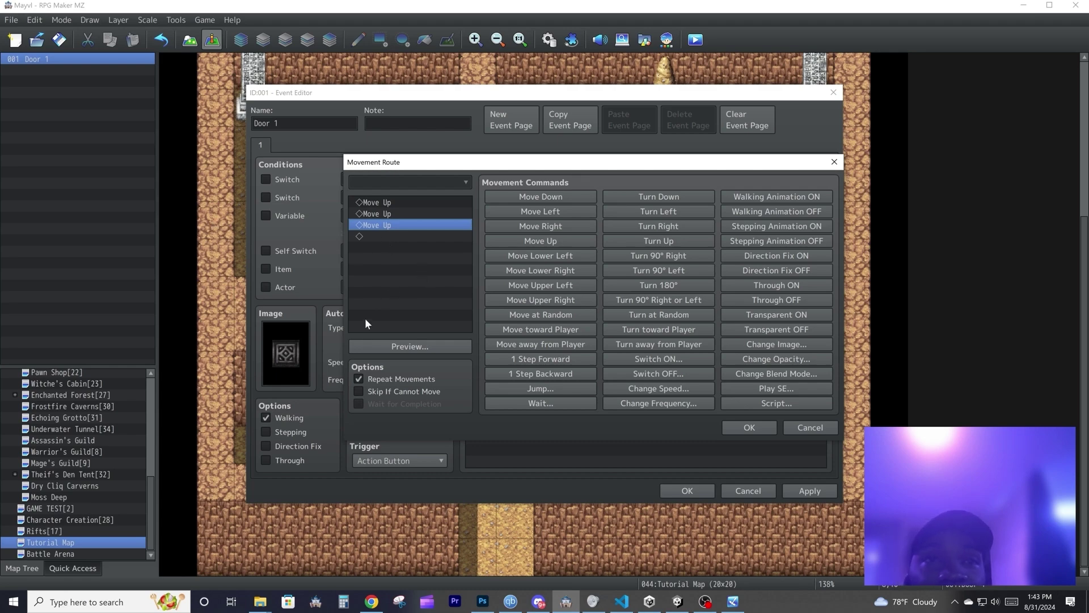
{"action": "left_click", "coordinate": [368, 391]}
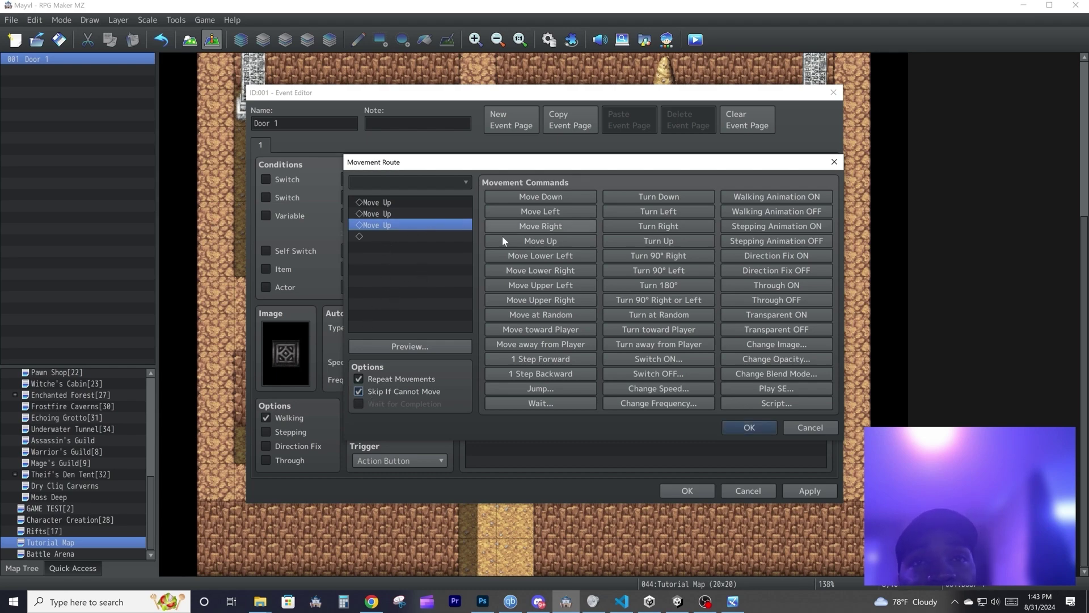
{"action": "left_click", "coordinate": [749, 427]}
{"action": "left_click", "coordinate": [687, 490]}
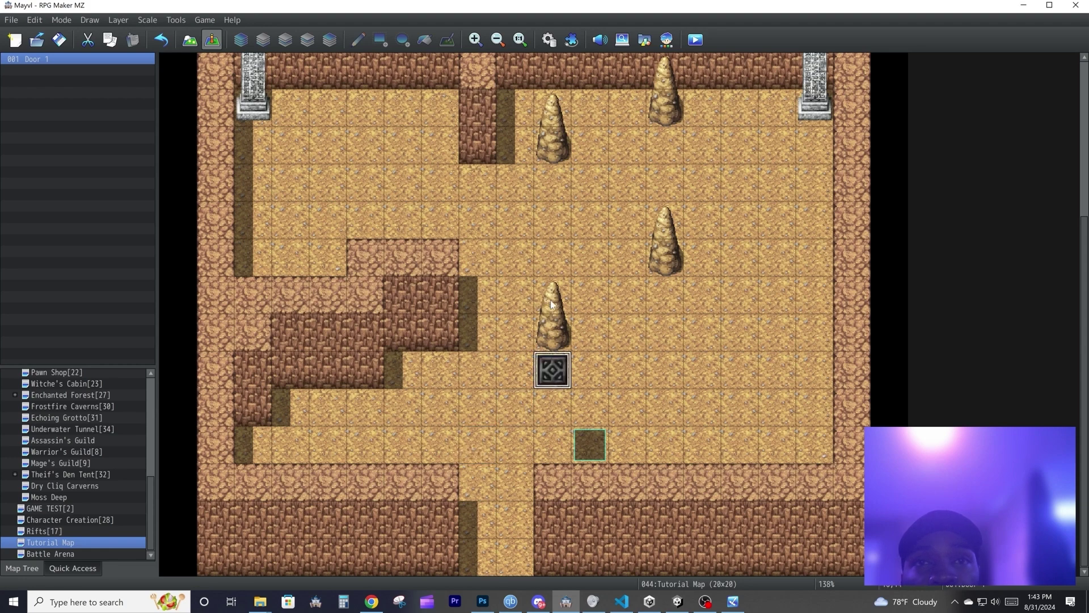
- Examine the stalagmite tile directly above Door 1 in relation to its upward route
{"action": "left_click", "coordinate": [550, 342]}
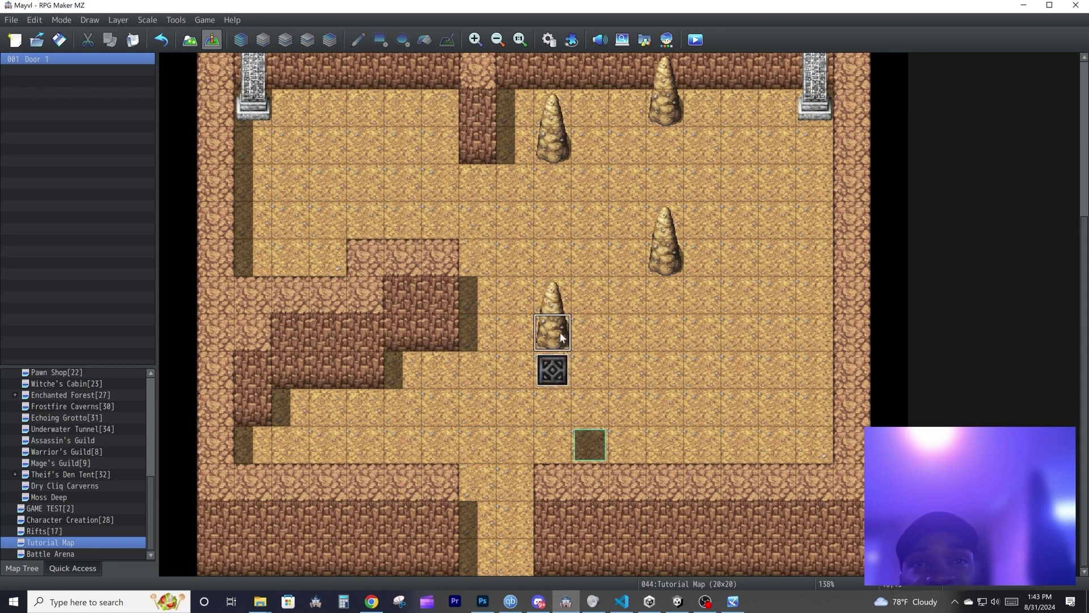
{"action": "left_click", "coordinate": [560, 364]}
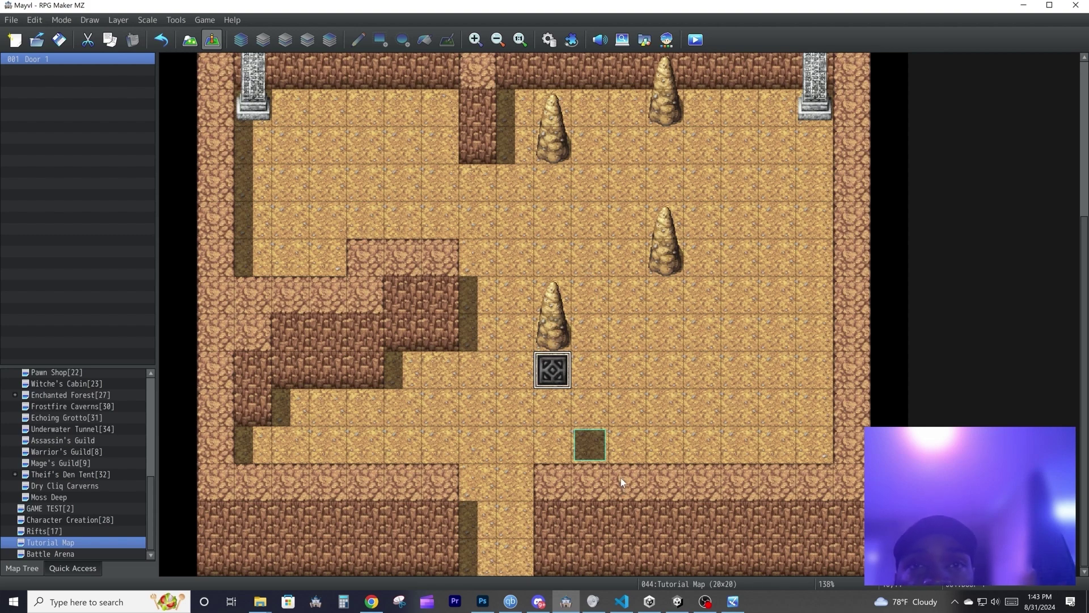
{"action": "left_click_drag", "start_coordinate": [570, 386], "coordinate": [560, 424]}
{"action": "left_click_drag", "start_coordinate": [546, 377], "coordinate": [546, 377]}
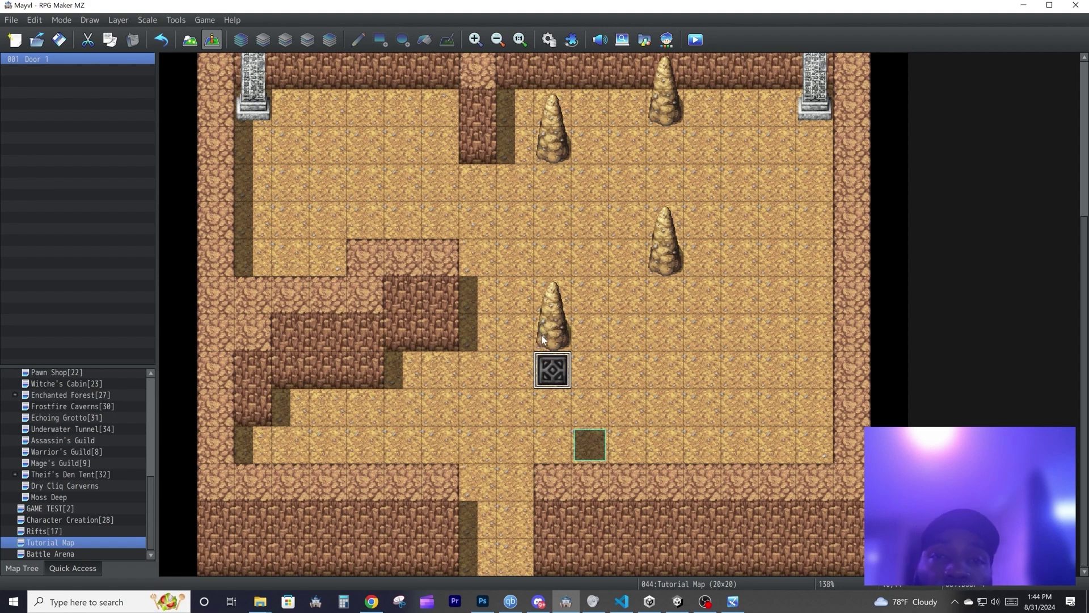
- Turn off Skip If Cannot Move and Repeat Movements in Door 1's movement route
{"action": "scroll", "coordinate": [757, 539], "scroll_direction": "up", "scroll_amount": 1}
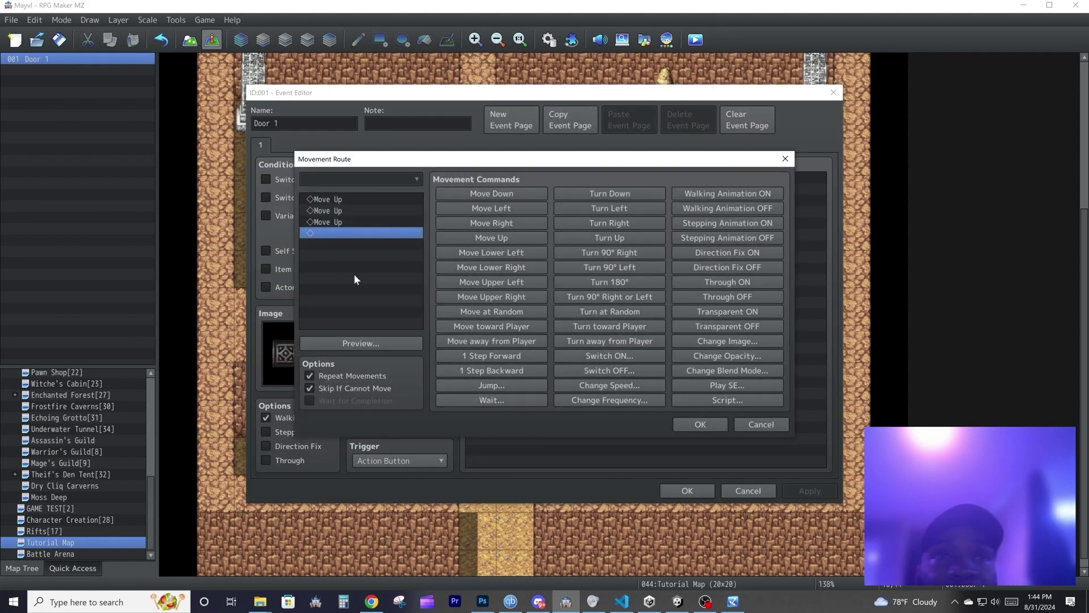
{"action": "left_click", "coordinate": [310, 388]}
{"action": "left_click", "coordinate": [309, 375]}
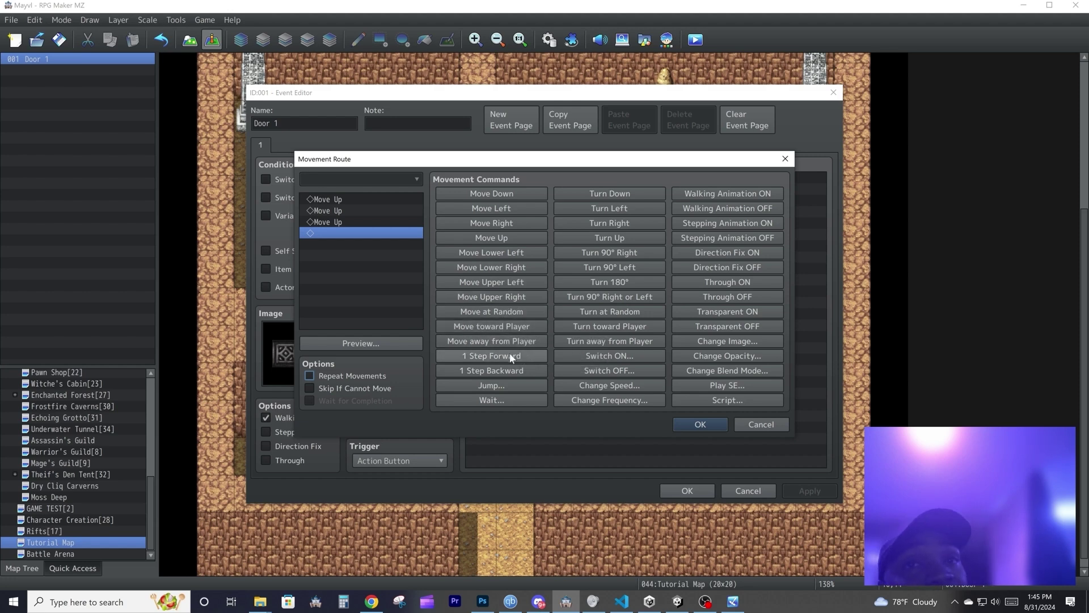
- Look at the settings of the Jump, Switch ON and Switch OFF movement commands without adding any of them
{"action": "left_click", "coordinate": [528, 385]}
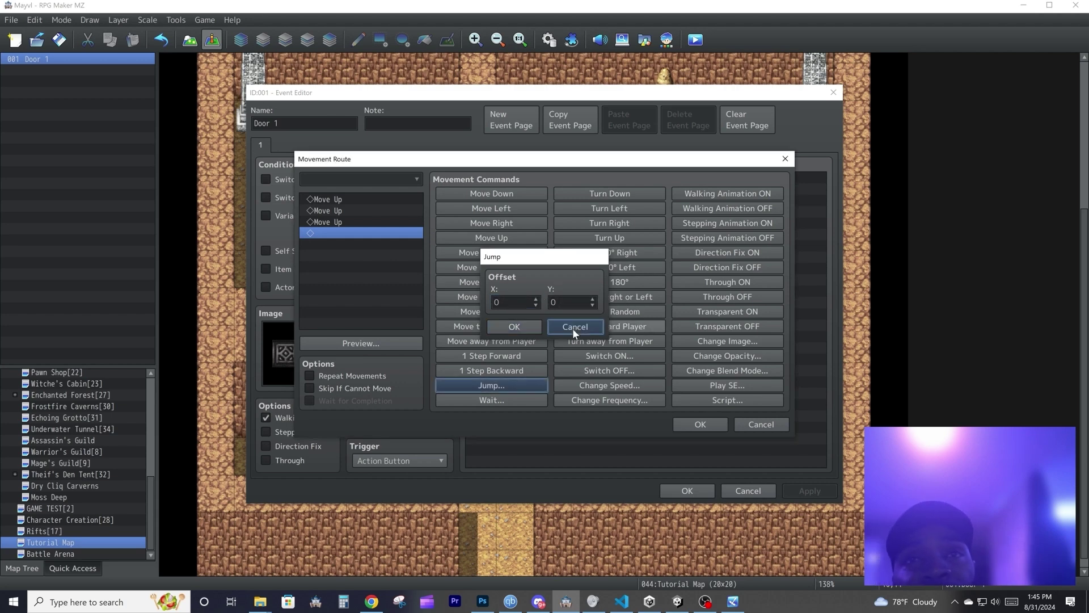
{"action": "left_click", "coordinate": [574, 327]}
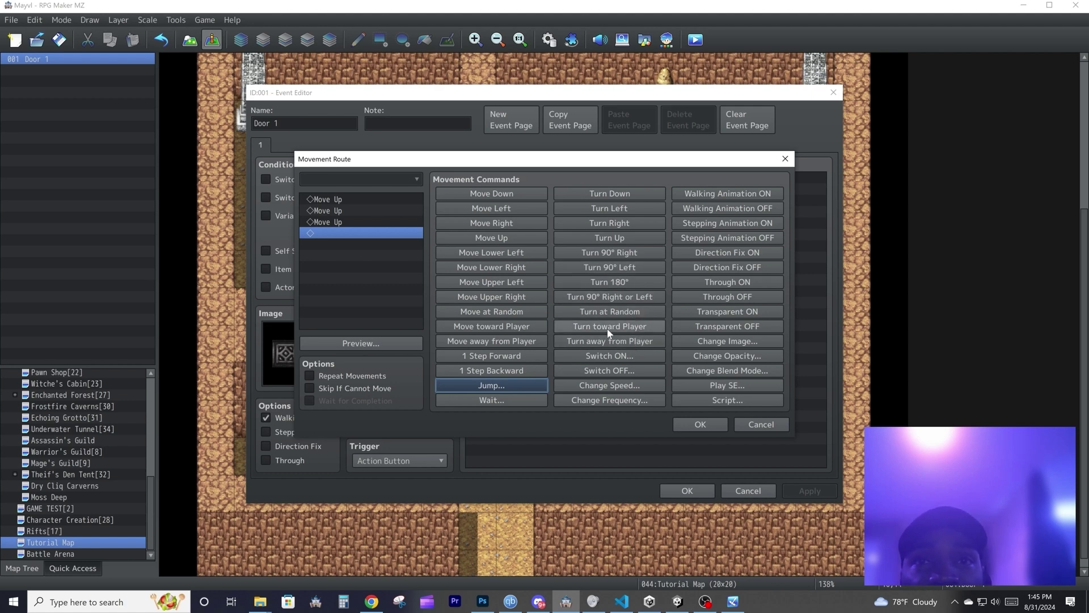
{"action": "left_click", "coordinate": [628, 357]}
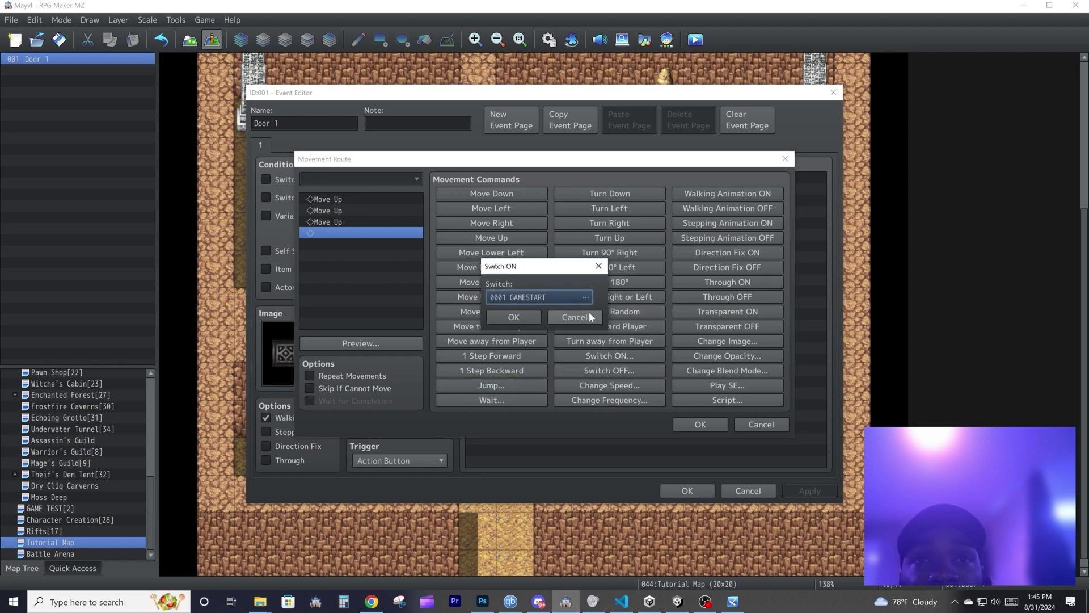
{"action": "left_click", "coordinate": [573, 316]}
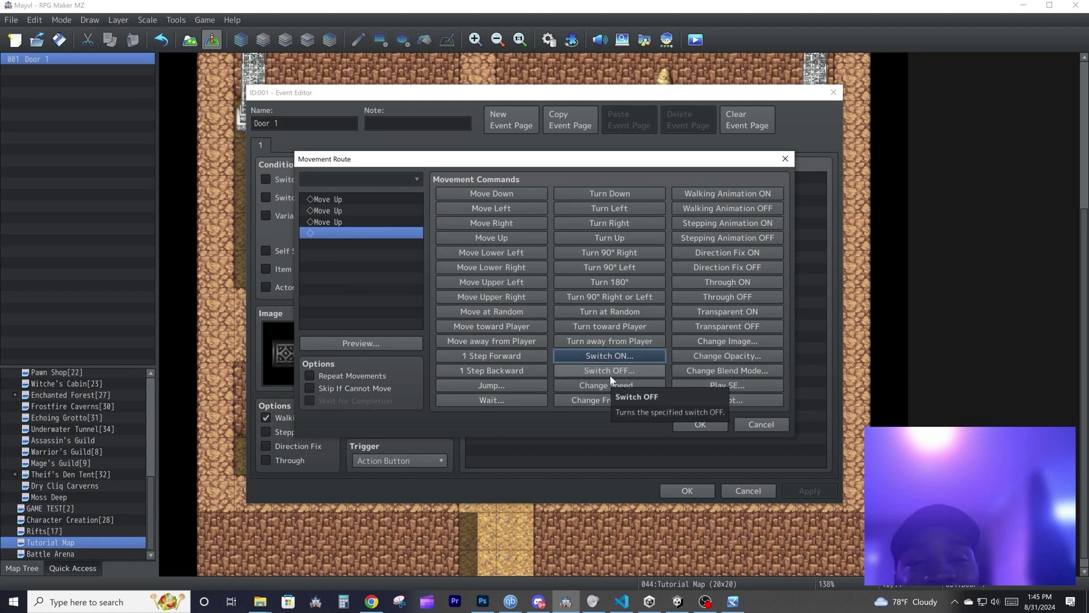
{"action": "left_click", "coordinate": [611, 376]}
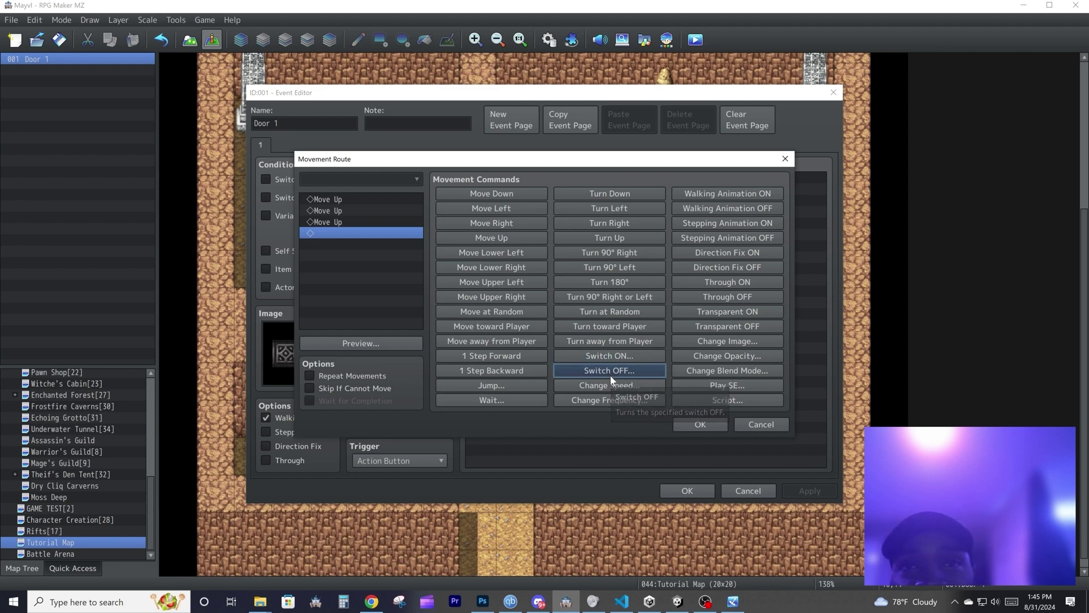
{"action": "left_click", "coordinate": [574, 320]}
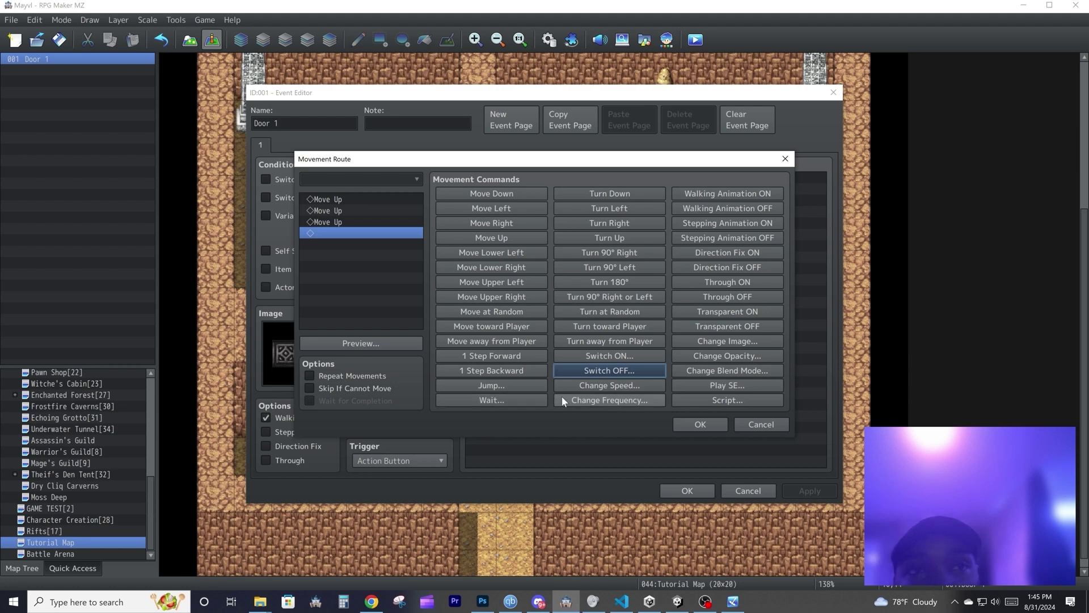
- Try the first orange animal on the 3alQCkV sheet for a Change Image movement command, and discard the command
{"action": "left_click", "coordinate": [760, 339]}
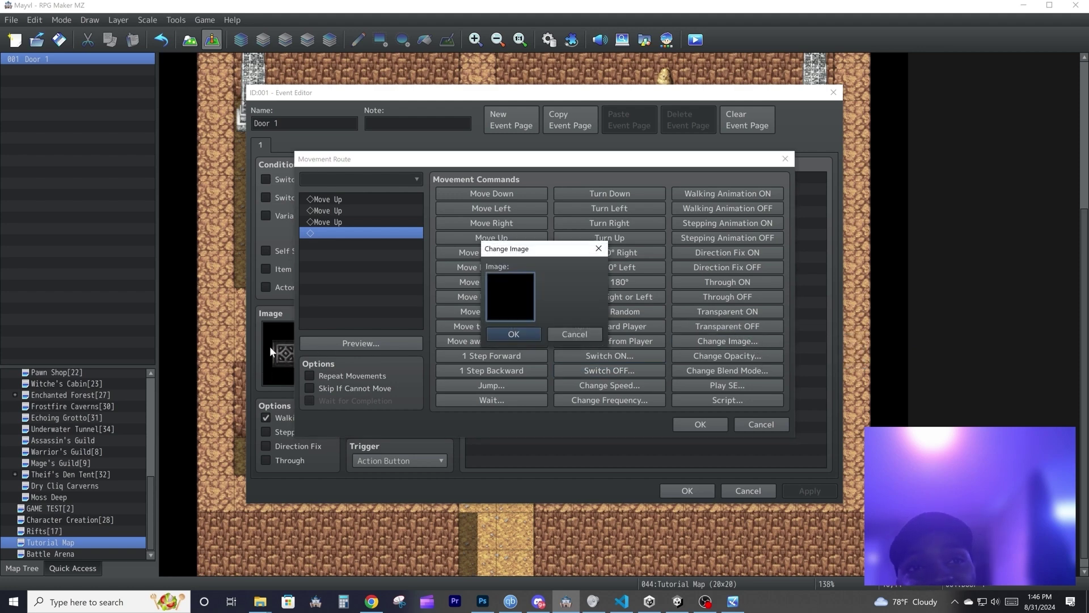
{"action": "double_click", "coordinate": [520, 300]}
{"action": "left_click", "coordinate": [404, 240]}
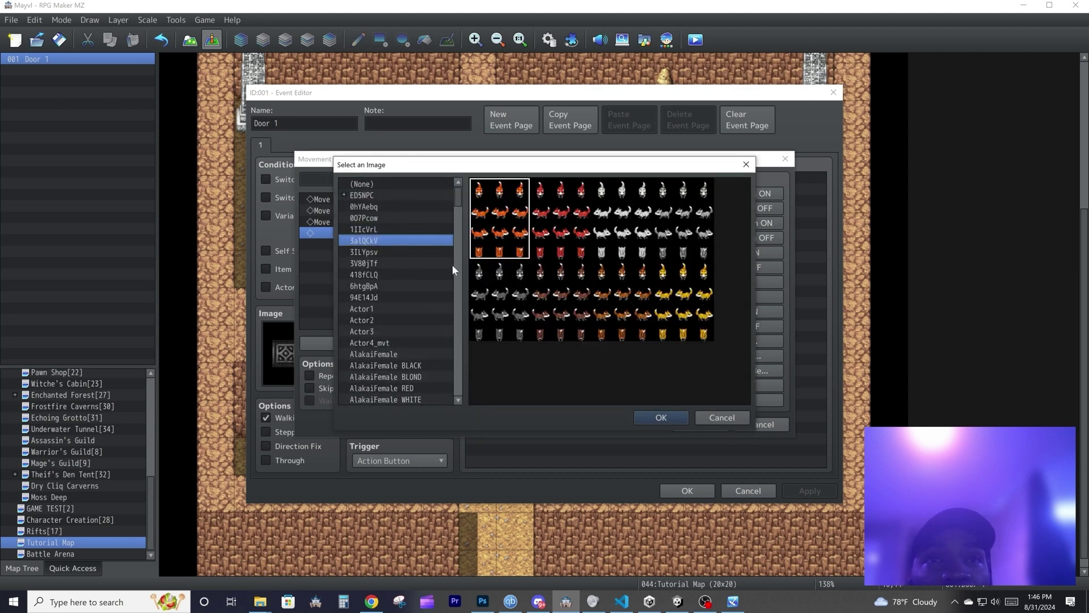
{"action": "left_click", "coordinate": [660, 418]}
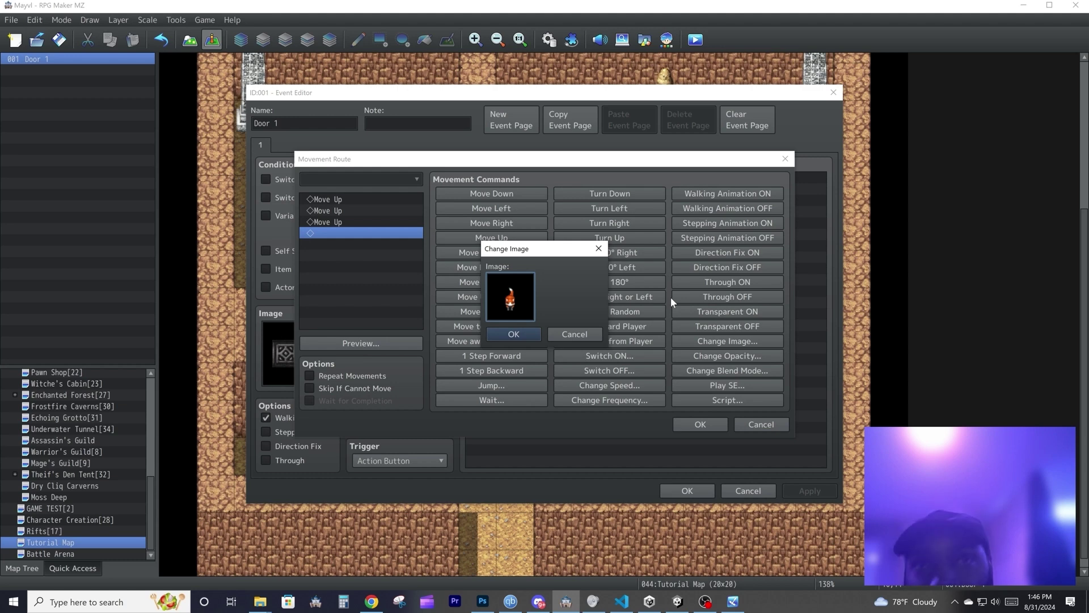
{"action": "key", "text": "Escape"}
- Look at the settings of the Change Opacity and Change Blend Mode movement commands without adding either one
{"action": "left_click", "coordinate": [727, 355]}
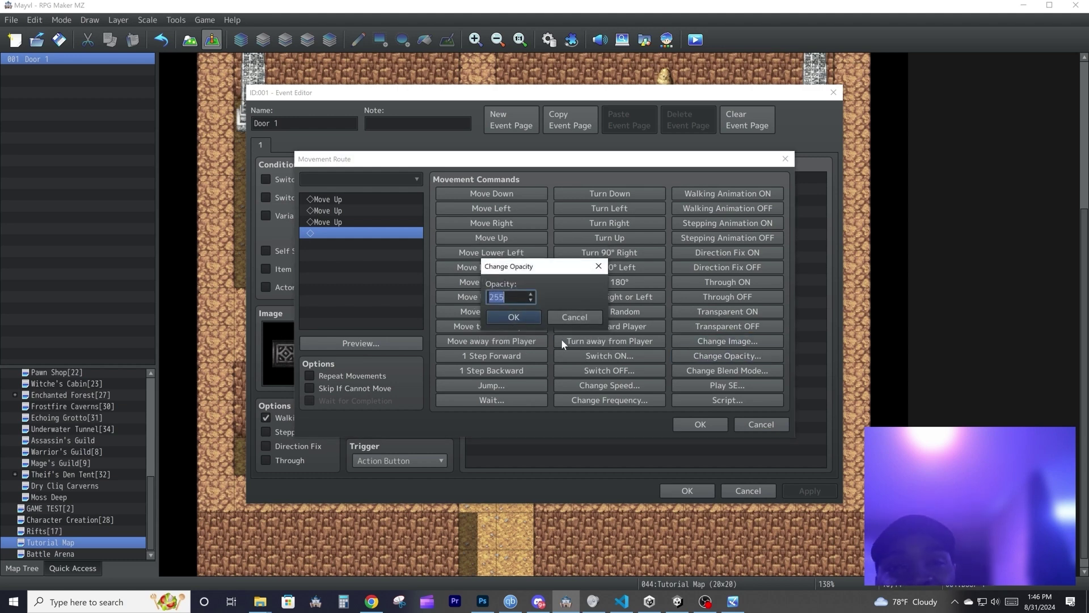
{"action": "left_click", "coordinate": [572, 320]}
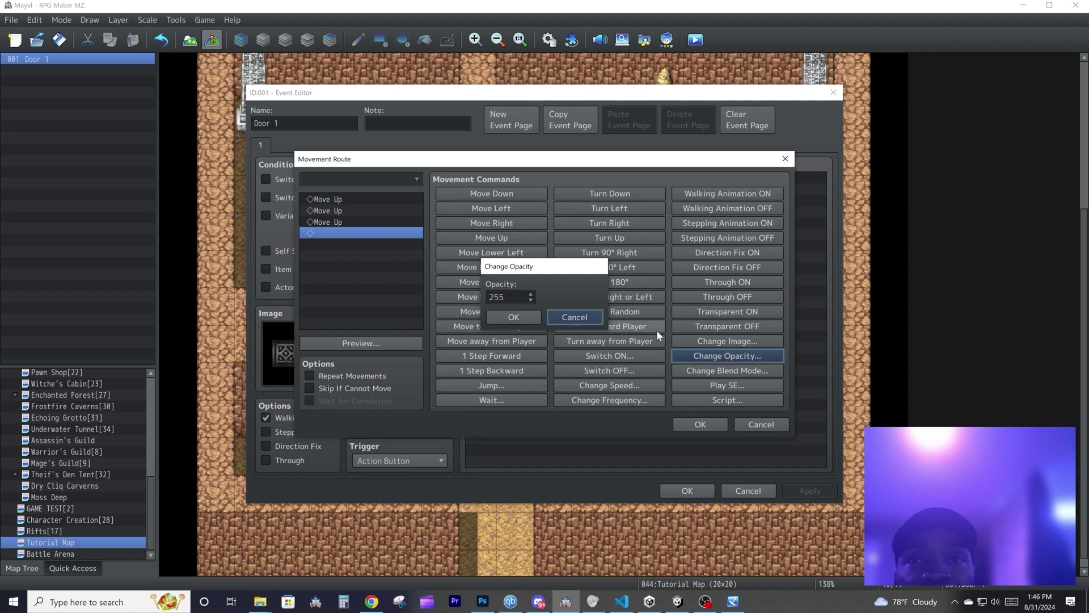
{"action": "left_click", "coordinate": [728, 370]}
{"action": "left_click", "coordinate": [519, 297]}
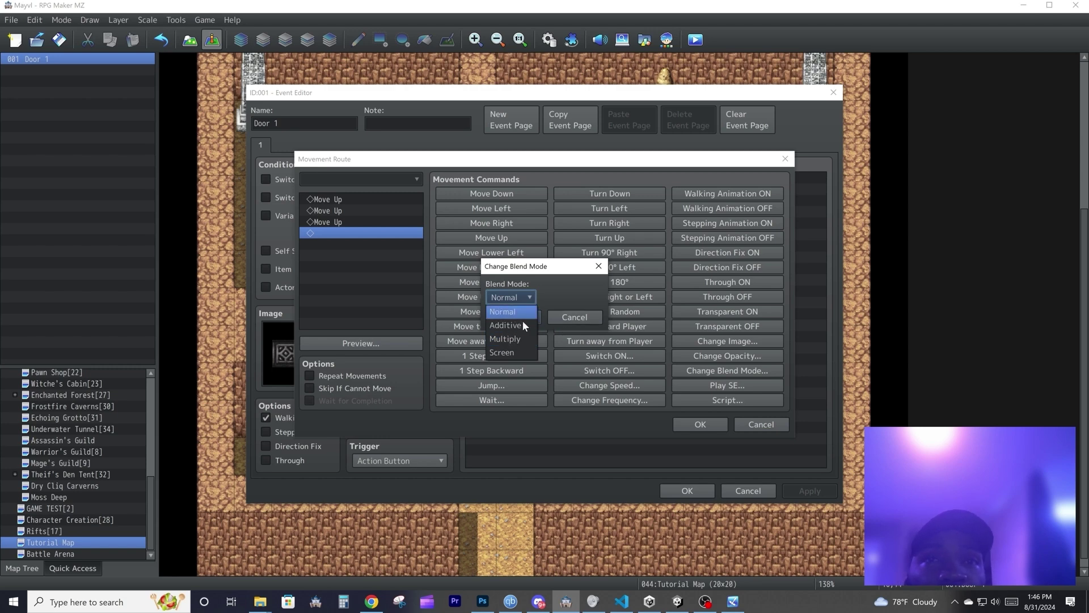
{"action": "left_click", "coordinate": [514, 353]}
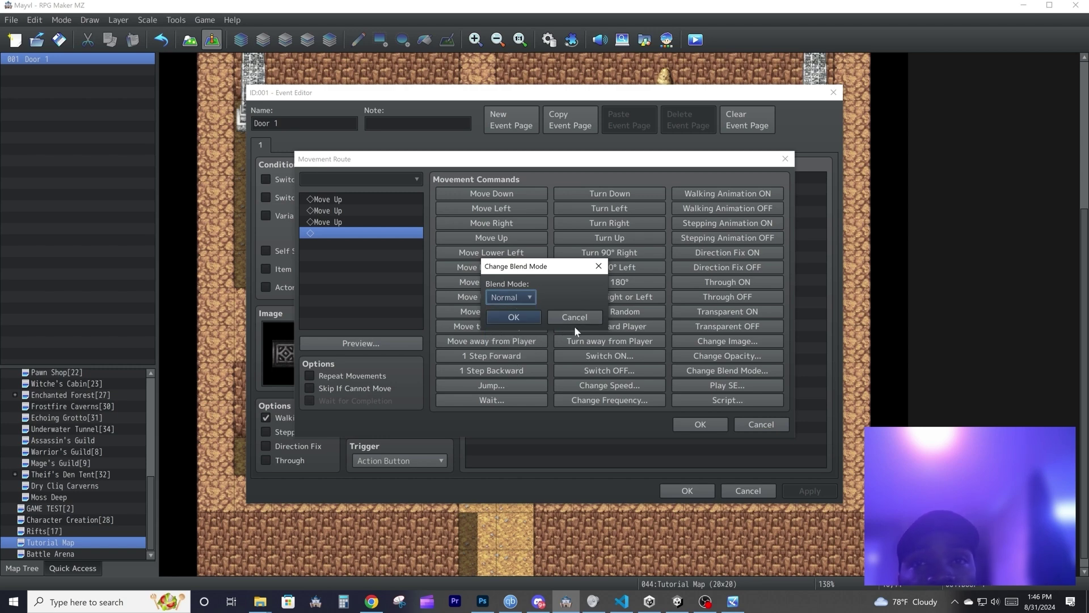
{"action": "left_click", "coordinate": [581, 320]}
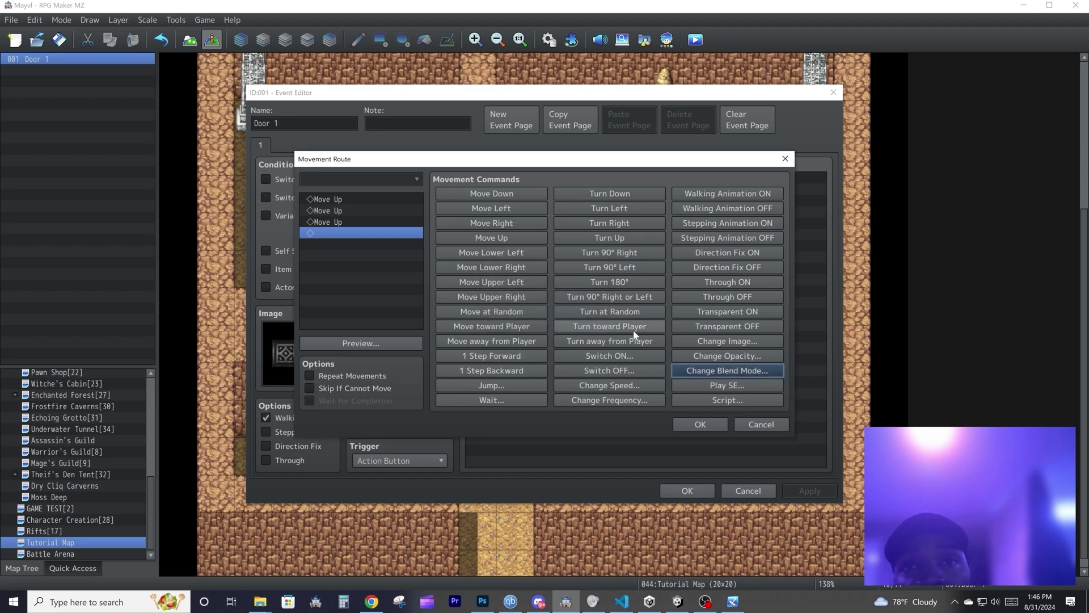
- Look at the Script movement command without adding it, and leave Door 1's movement route without saving changes
{"action": "left_click", "coordinate": [724, 400]}
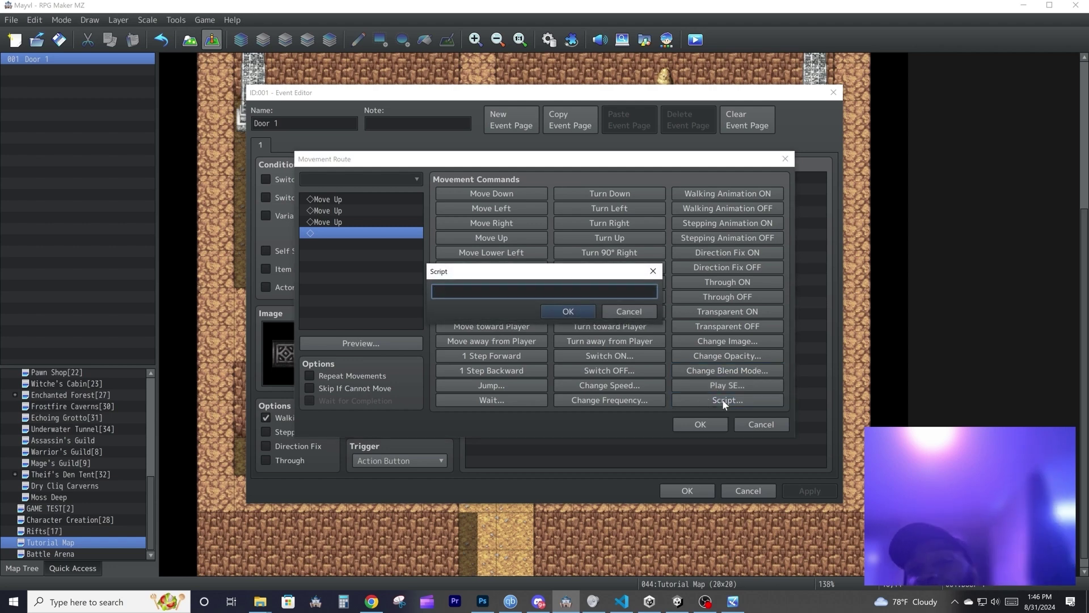
{"action": "left_click", "coordinate": [641, 310]}
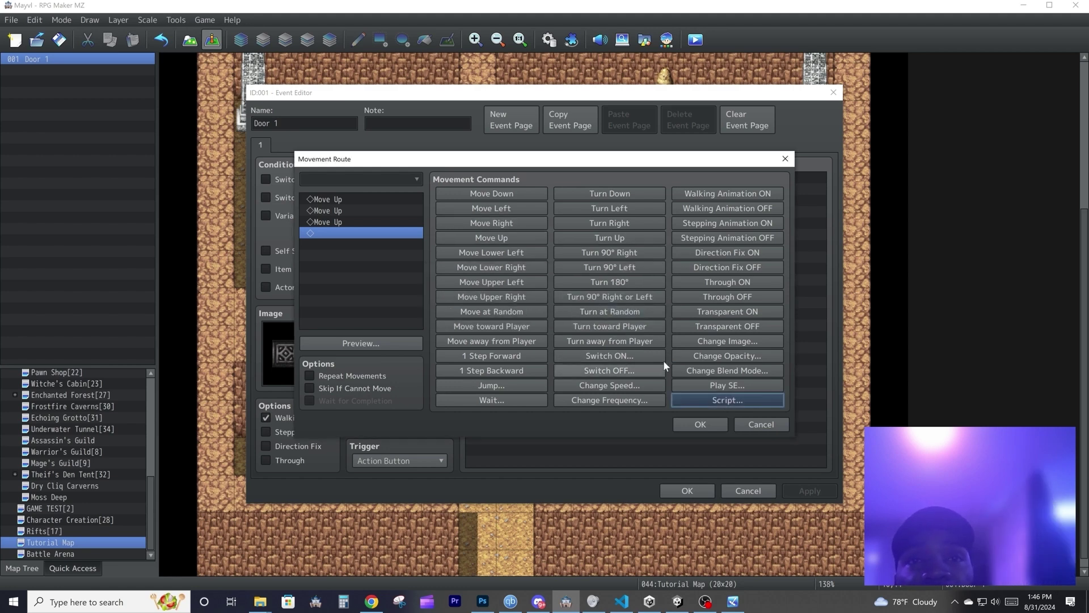
{"action": "left_click", "coordinate": [761, 426]}
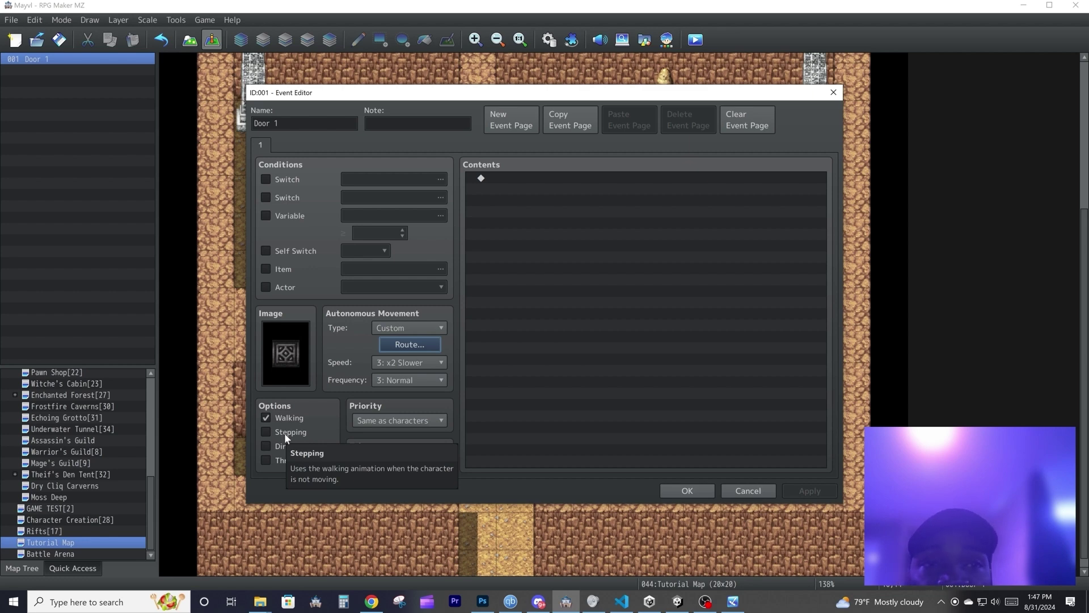
- Examine the directional and walking frames of the white sheep on the WYx1SRV sheet without applying an image to Door 1
{"action": "double_click", "coordinate": [291, 366]}
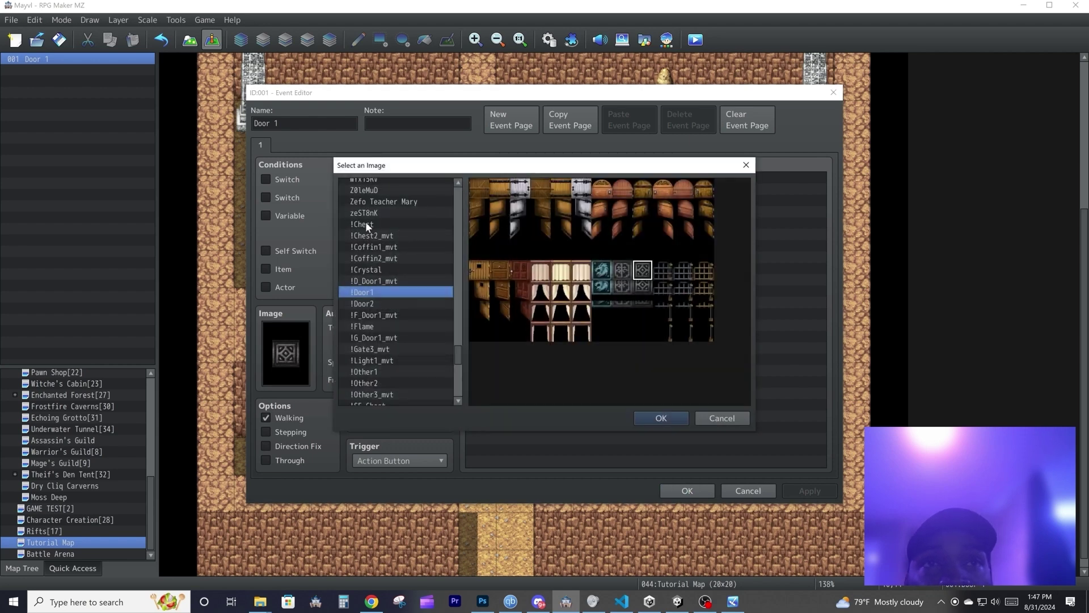
{"action": "left_click", "coordinate": [375, 202]}
{"action": "scroll", "coordinate": [377, 241], "scroll_direction": "up", "scroll_amount": 1}
{"action": "left_click", "coordinate": [376, 203]}
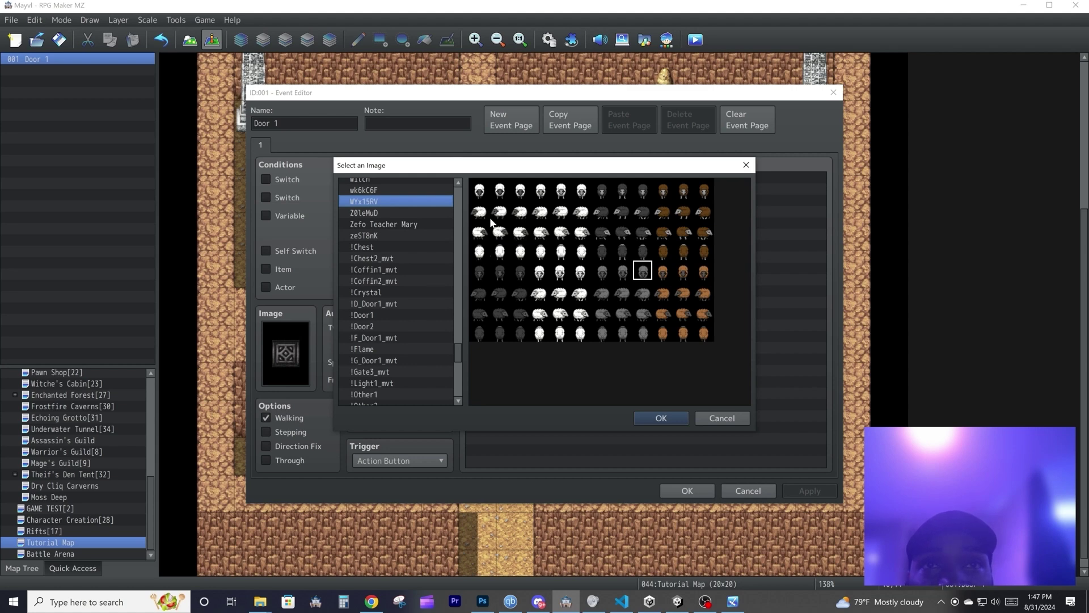
{"action": "left_click", "coordinate": [479, 191]}
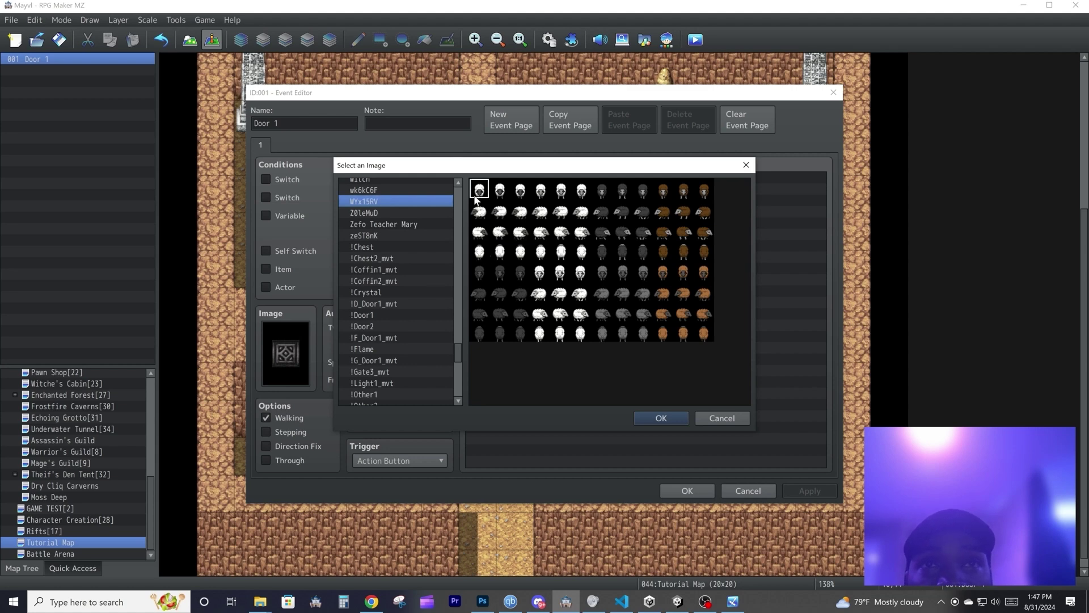
{"action": "left_click", "coordinate": [480, 231]}
{"action": "left_click", "coordinate": [480, 251]}
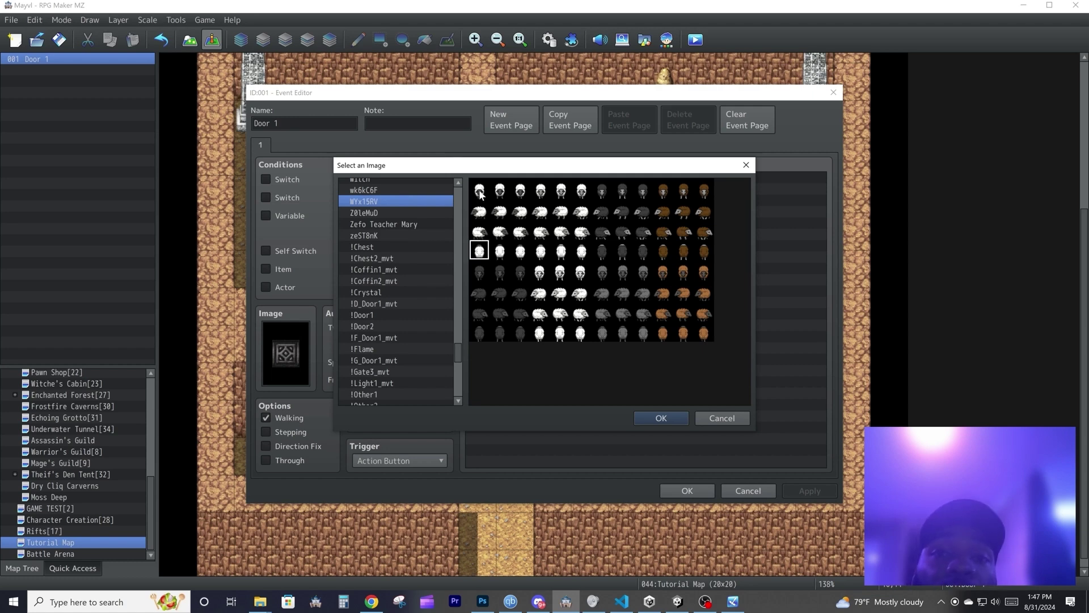
{"action": "left_click", "coordinate": [480, 193]}
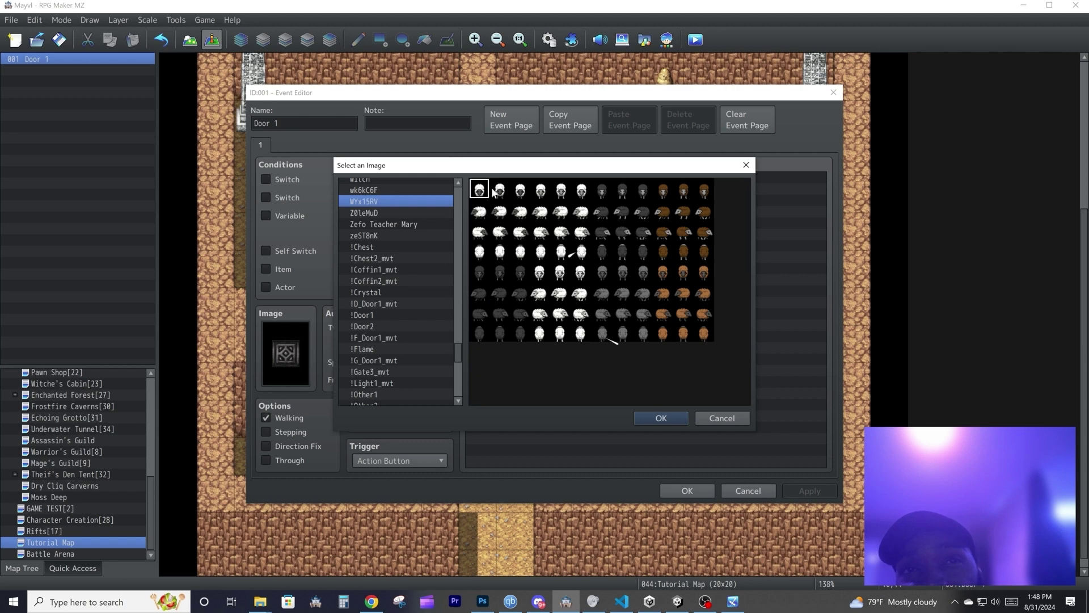
{"action": "left_click", "coordinate": [502, 194]}
{"action": "left_click", "coordinate": [520, 194]}
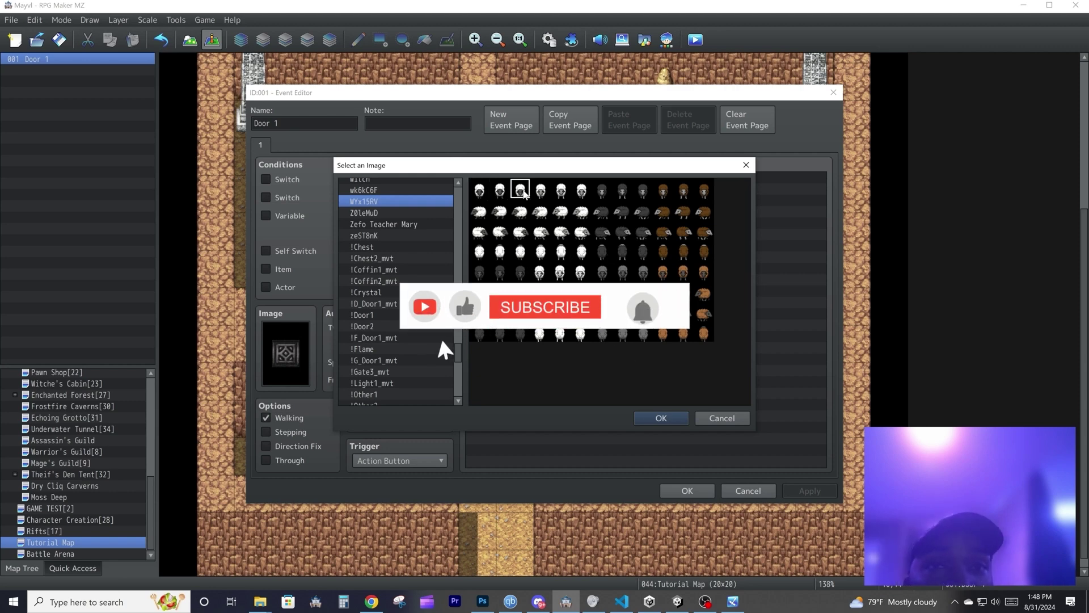
{"action": "left_click", "coordinate": [513, 212]}
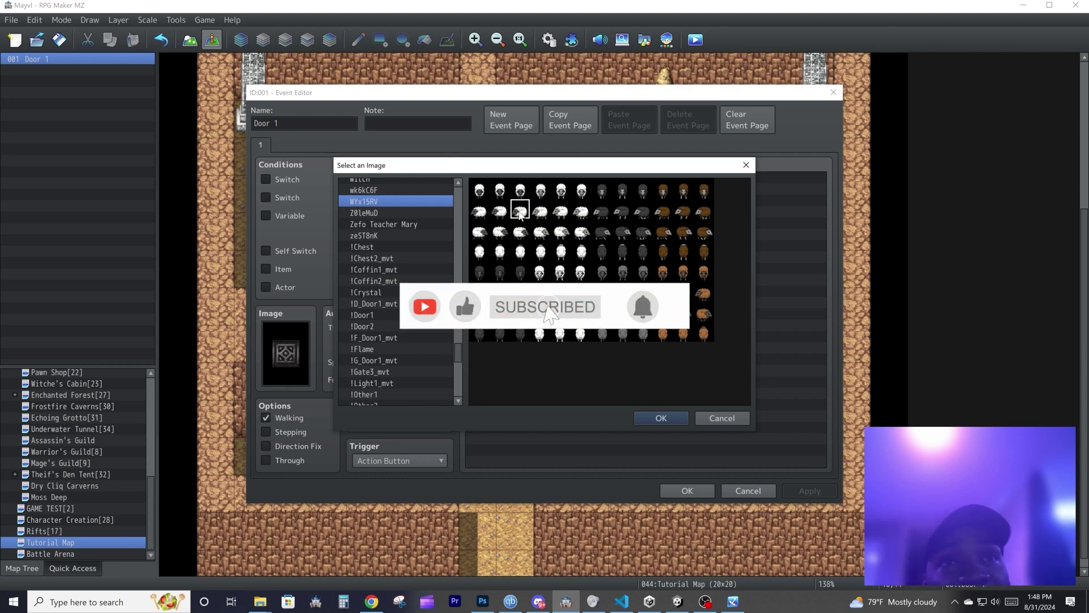
{"action": "key", "text": "Left"}
{"action": "key", "text": "Left"}
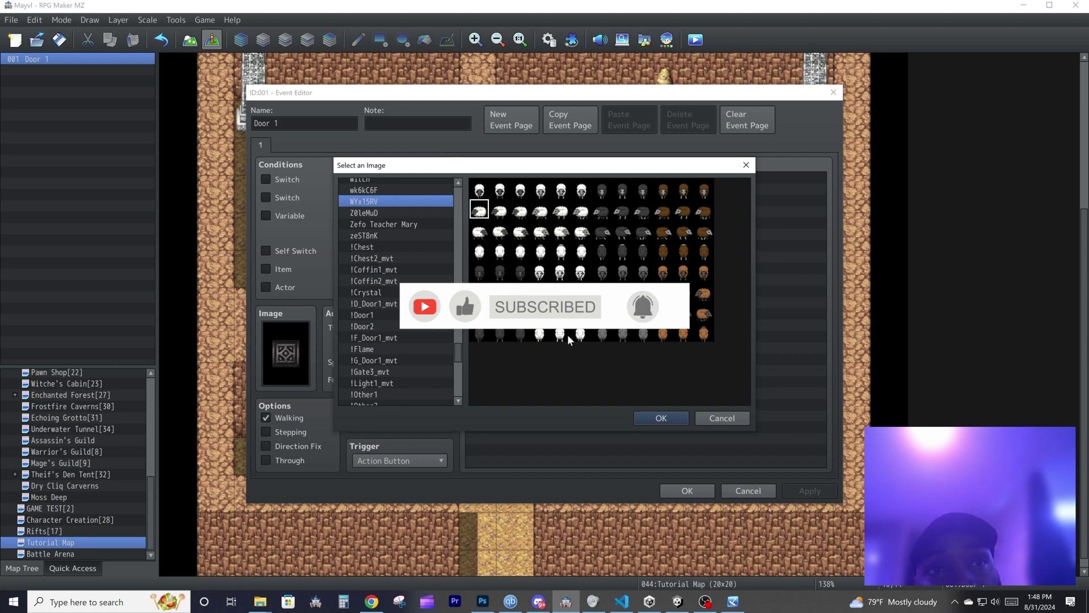
{"action": "left_click", "coordinate": [713, 419]}
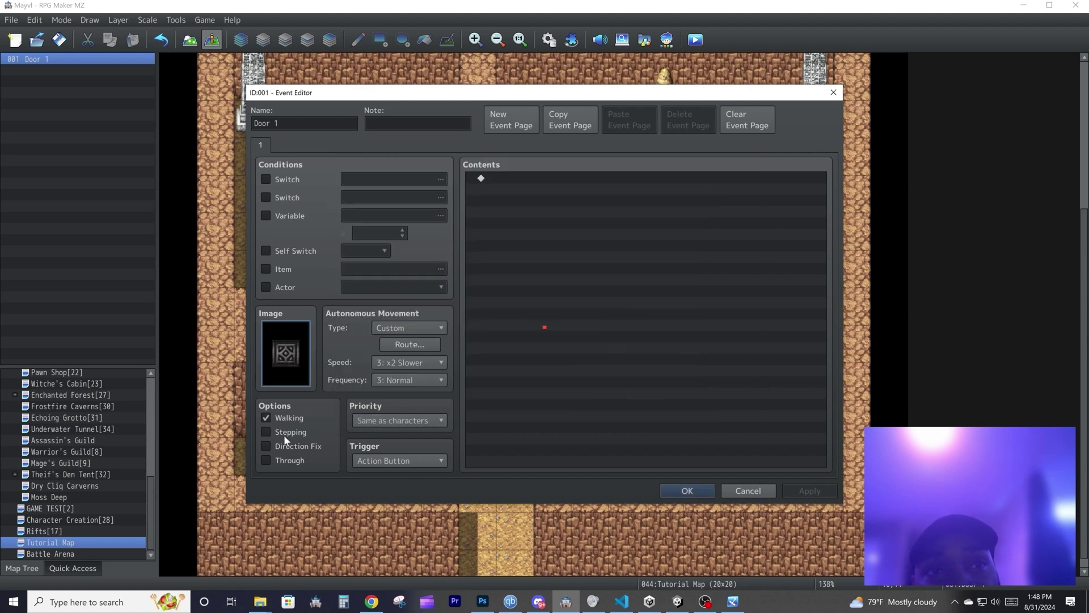
- Turn Stepping on and Walking off for Door 1, and set its image to the middle left-facing frame of the Zefo Teacher Mary sheet
{"action": "left_click", "coordinate": [267, 432]}
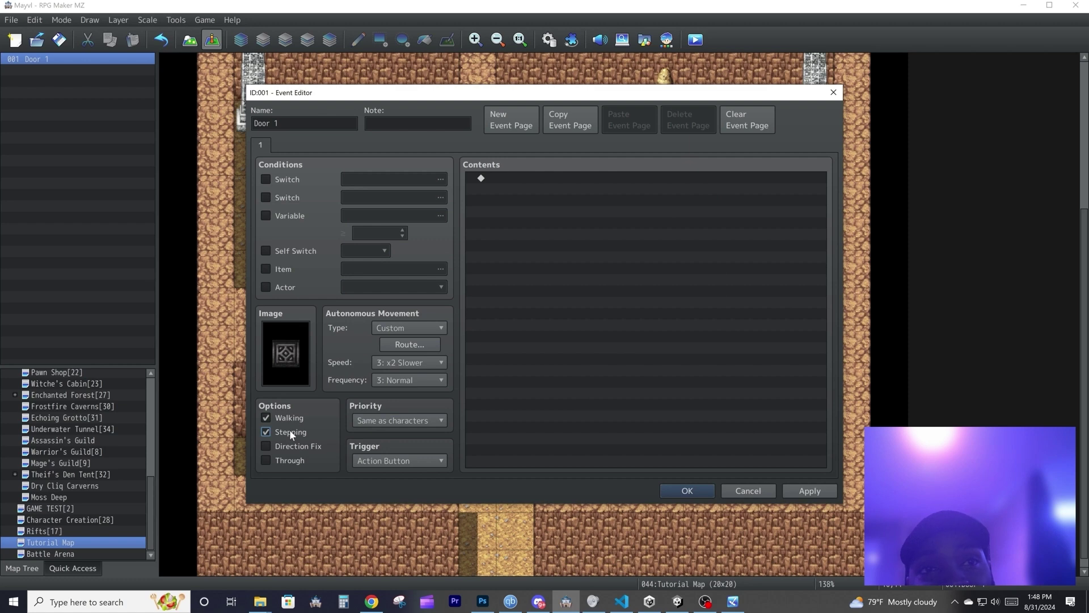
{"action": "double_click", "coordinate": [288, 372]}
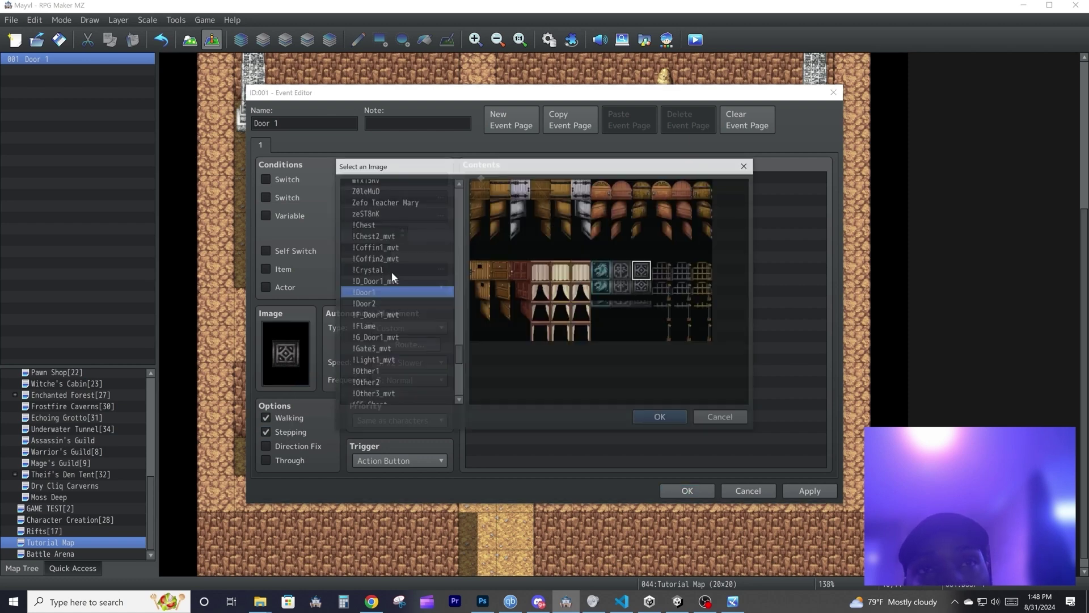
{"action": "key", "text": "Up"}
{"action": "key", "text": "Up"}
{"action": "key", "text": "Up"}
{"action": "key", "text": "Up"}
{"action": "key", "text": "Up"}
{"action": "key", "text": "Up"}
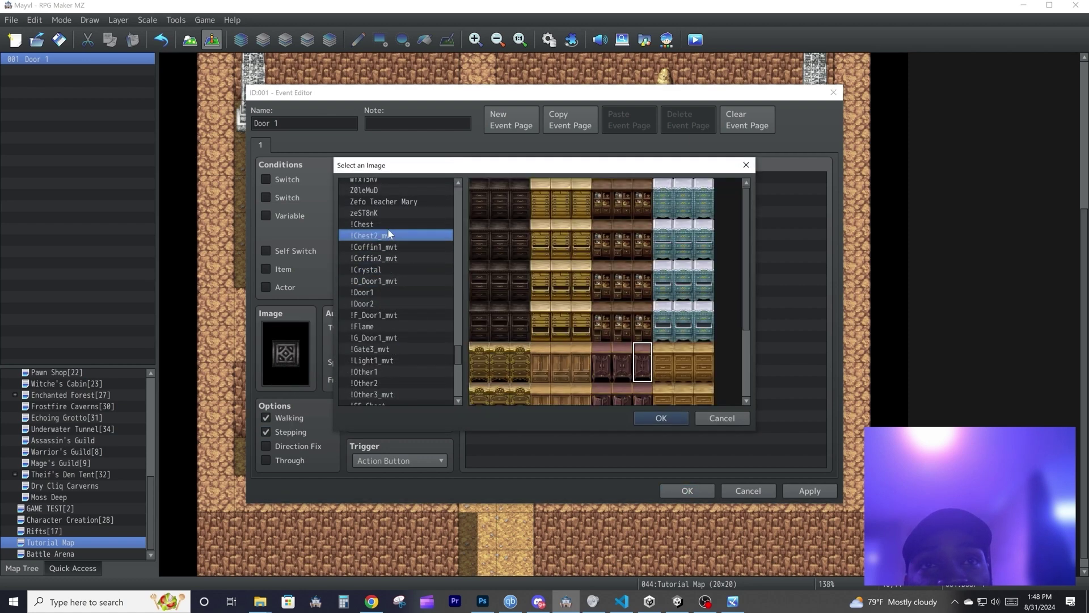
{"action": "key", "text": "Up"}
{"action": "key", "text": "Up"}
{"action": "key", "text": "Up"}
{"action": "key", "text": "Down"}
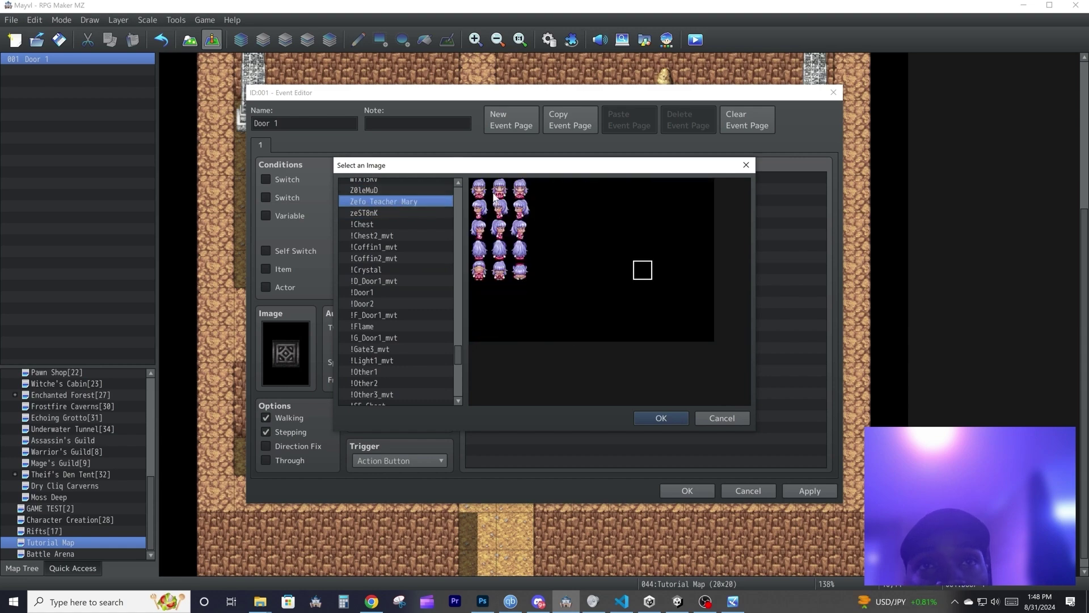
{"action": "left_click", "coordinate": [499, 207]}
{"action": "double_click", "coordinate": [499, 209]}
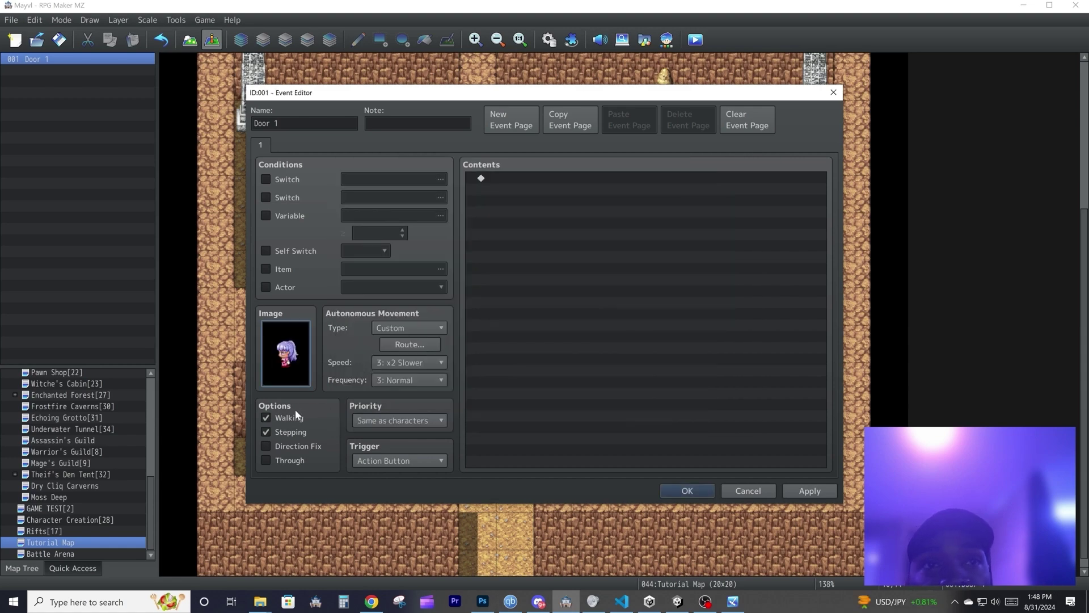
{"action": "left_click", "coordinate": [672, 490]}
- Save the game changes and playtest the map to watch Door 1's stepping animation, ending back in the editor
{"action": "left_click", "coordinate": [695, 40]}
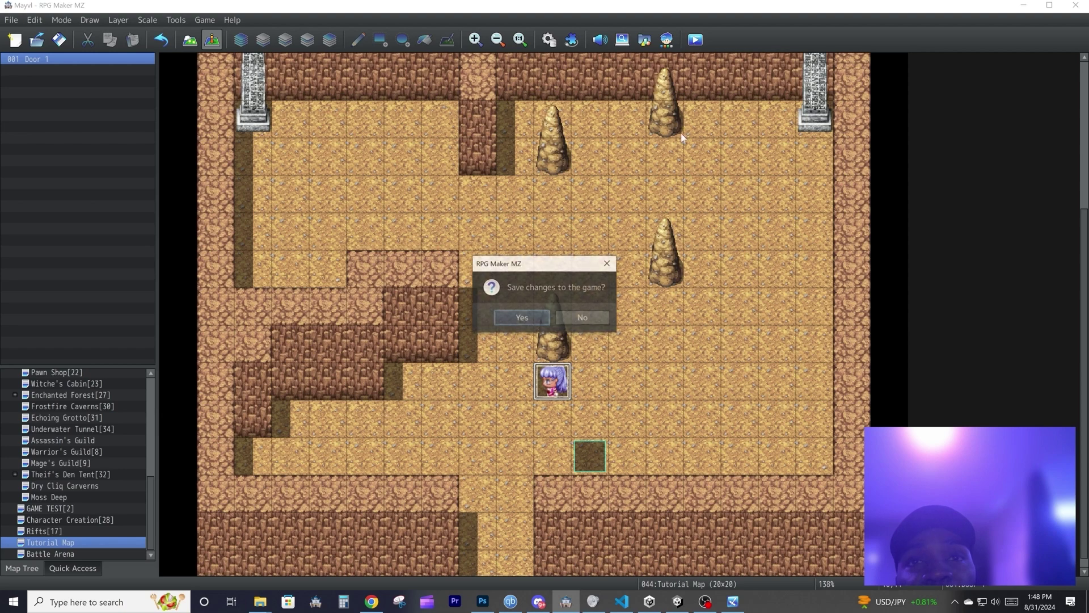
{"action": "left_click", "coordinate": [535, 321]}
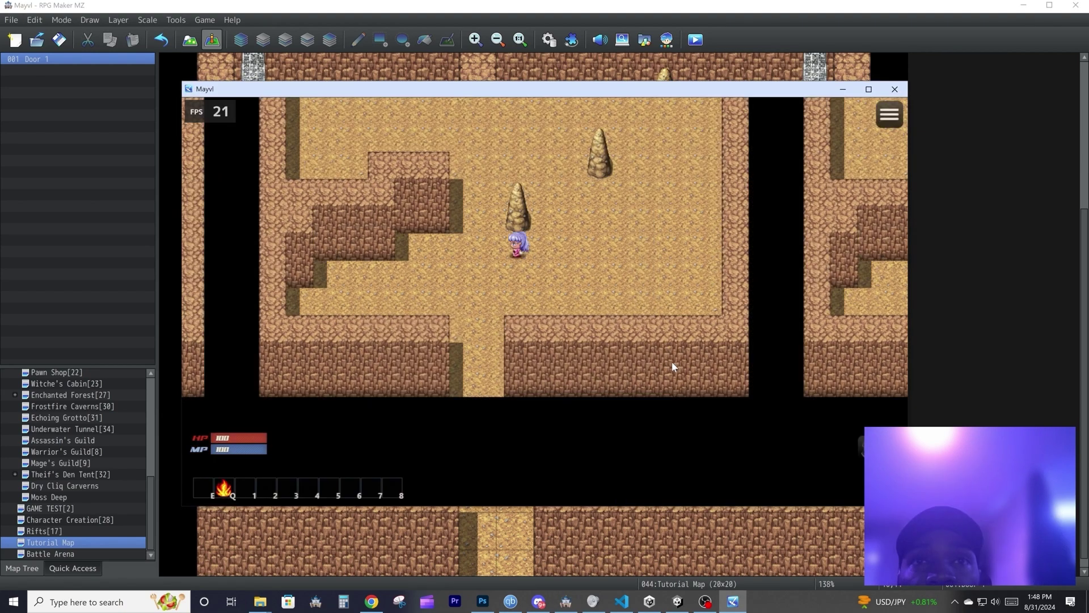
{"action": "left_click", "coordinate": [553, 258]}
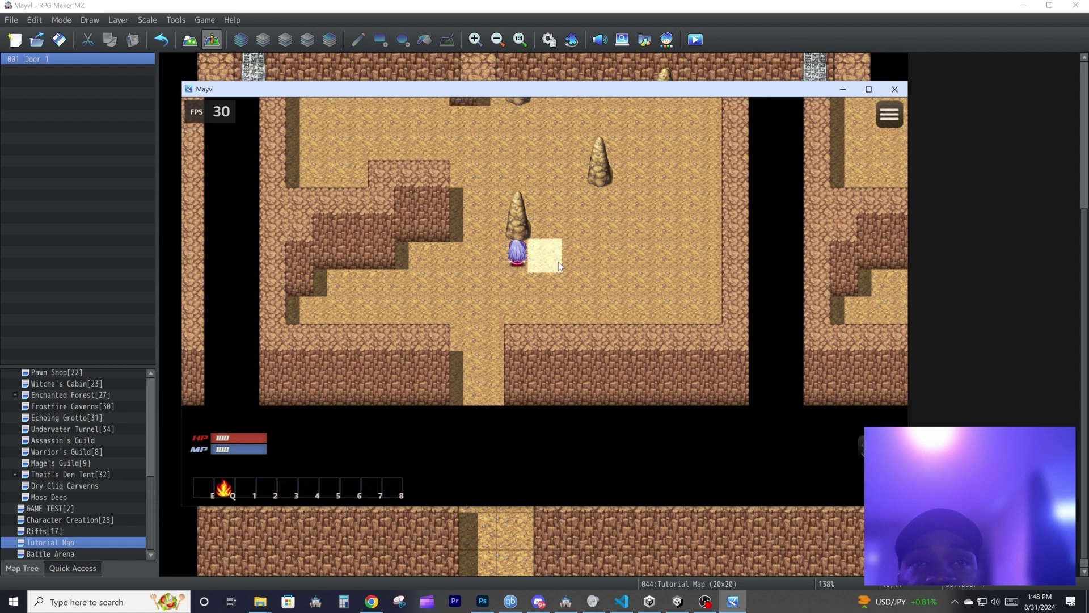
{"action": "left_click", "coordinate": [599, 441]}
{"action": "left_click", "coordinate": [597, 519]}
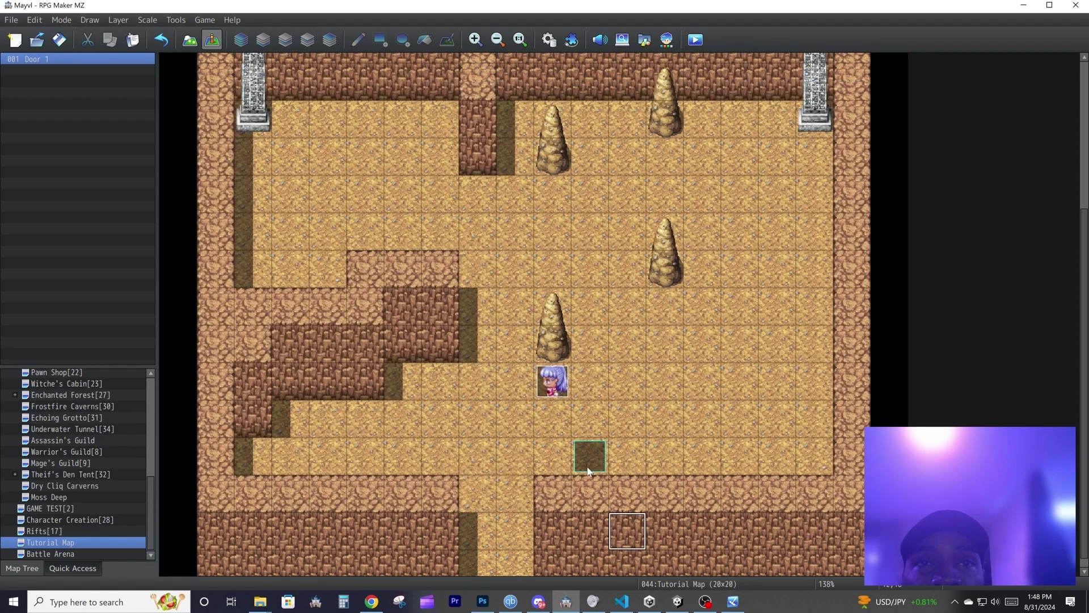
- Set Door 1's autonomous movement type to Fixed, leaving its custom route unedited
{"action": "double_click", "coordinate": [553, 389]}
{"action": "left_click", "coordinate": [416, 349]}
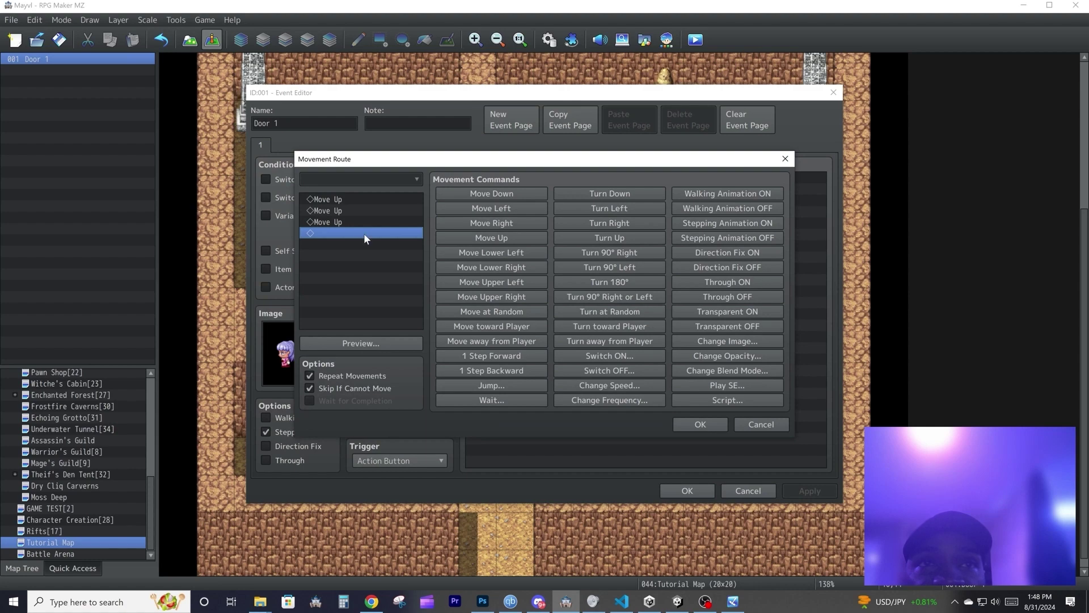
{"action": "left_click", "coordinate": [355, 210]}
{"action": "key", "text": "Escape"}
{"action": "left_click", "coordinate": [413, 327]}
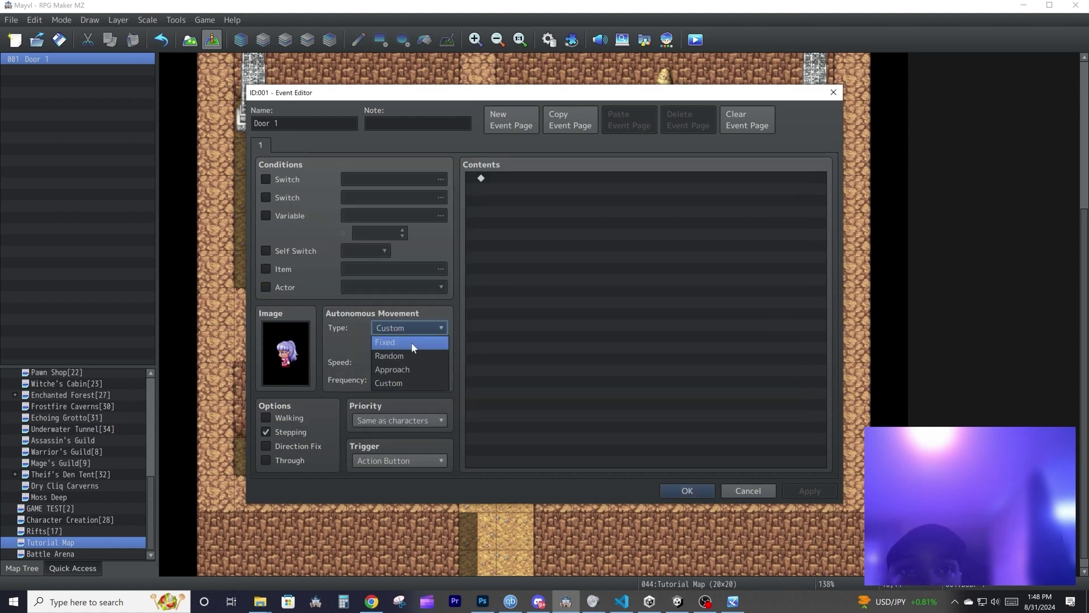
{"action": "left_click", "coordinate": [414, 343]}
{"action": "left_click", "coordinate": [688, 490]}
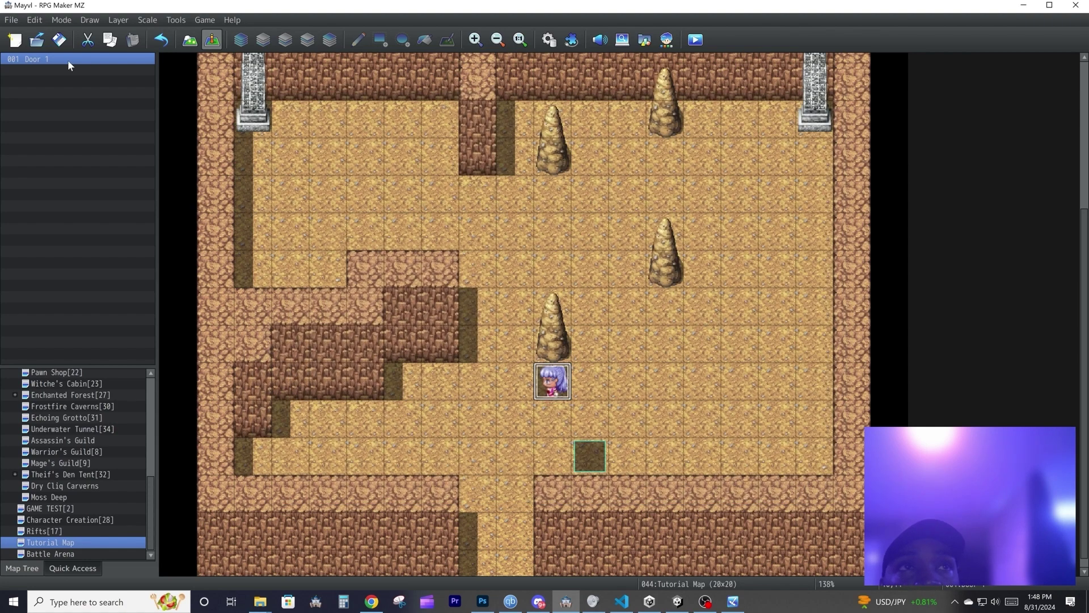
- Playtest the map to watch Door 1's stepping animation with fixed movement, and return to the editor
{"action": "key", "text": "ctrl+r"}
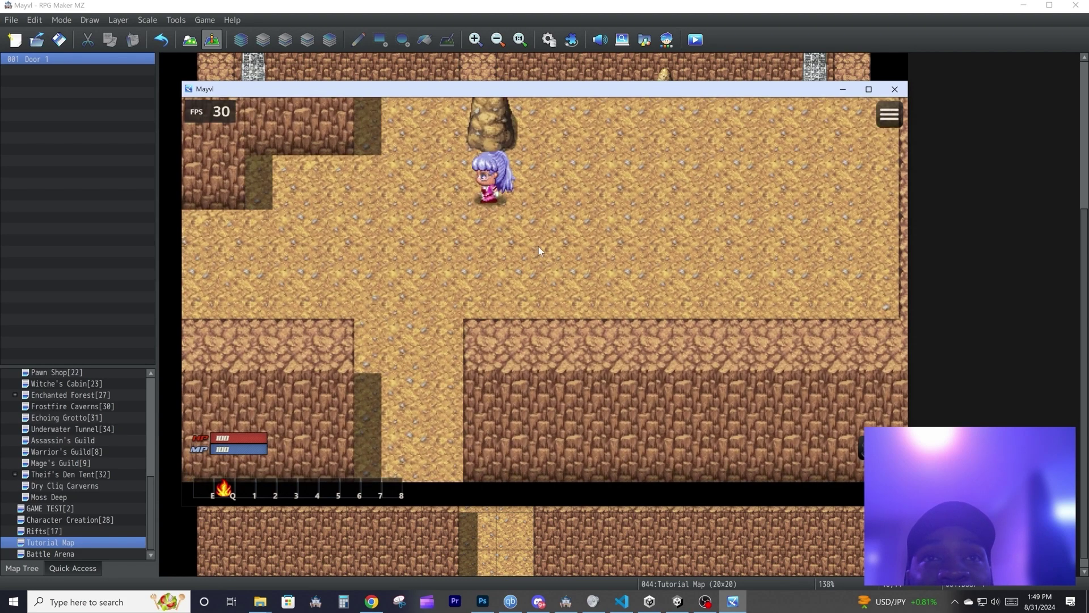
{"action": "left_click", "coordinate": [521, 206]}
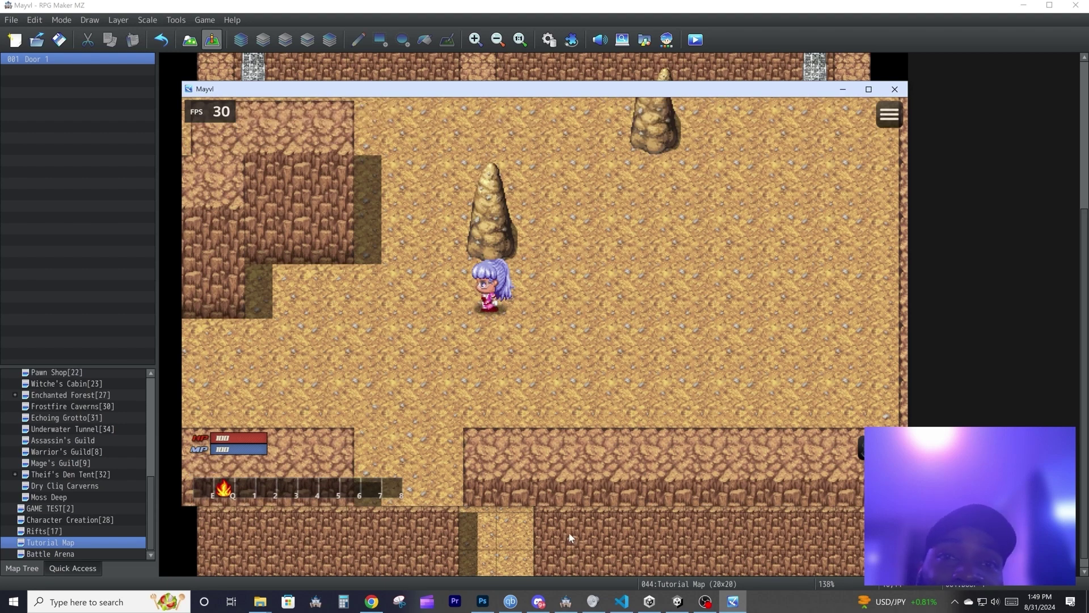
{"action": "left_click", "coordinate": [568, 531]}
- Set Door 1's image to the first white-smoke chimney frame on the !$Chimney_mvt sheet
{"action": "double_click", "coordinate": [562, 387]}
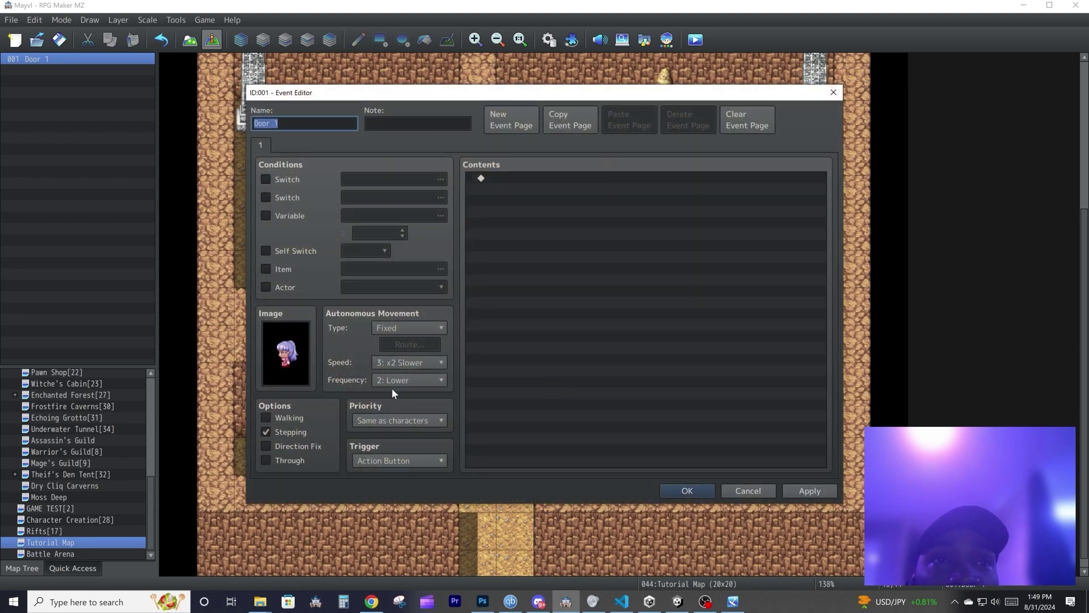
{"action": "double_click", "coordinate": [291, 352]}
{"action": "scroll", "coordinate": [457, 374], "scroll_direction": "down", "scroll_amount": 5}
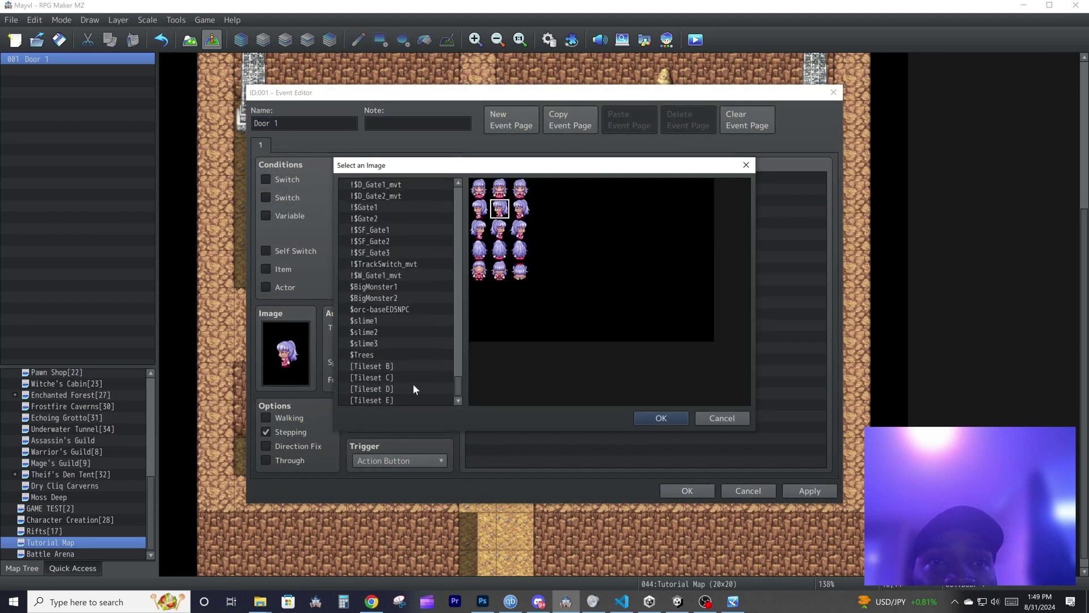
{"action": "left_click", "coordinate": [398, 343]}
{"action": "left_click_drag", "start_coordinate": [397, 339], "coordinate": [381, 207]}
{"action": "scroll", "coordinate": [408, 283], "scroll_direction": "up", "scroll_amount": 1}
{"action": "scroll", "coordinate": [386, 249], "scroll_direction": "up", "scroll_amount": 2}
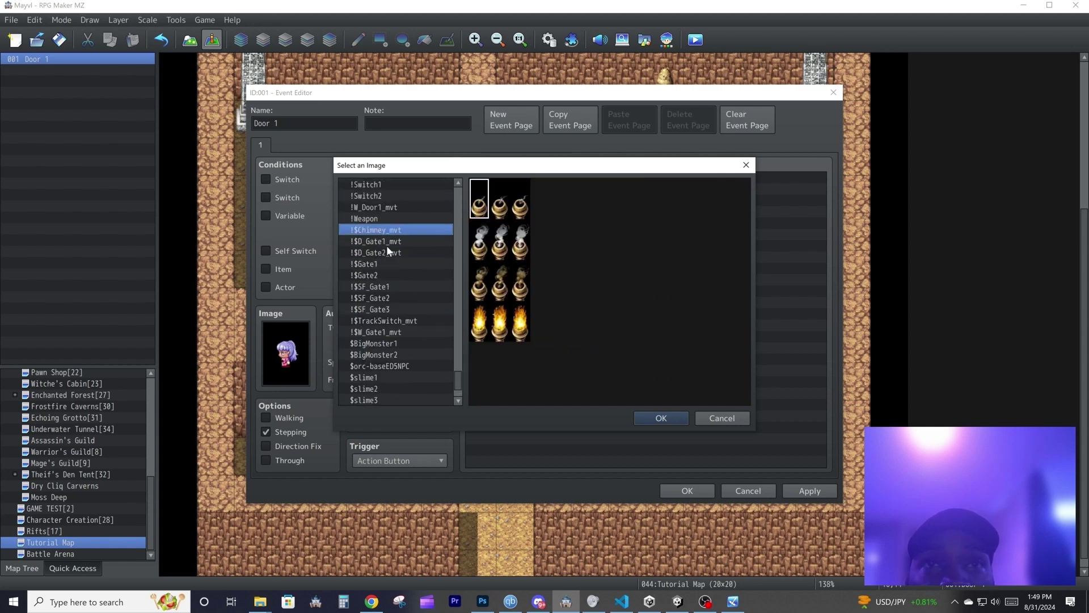
{"action": "double_click", "coordinate": [472, 240]}
{"action": "left_click", "coordinate": [664, 488]}
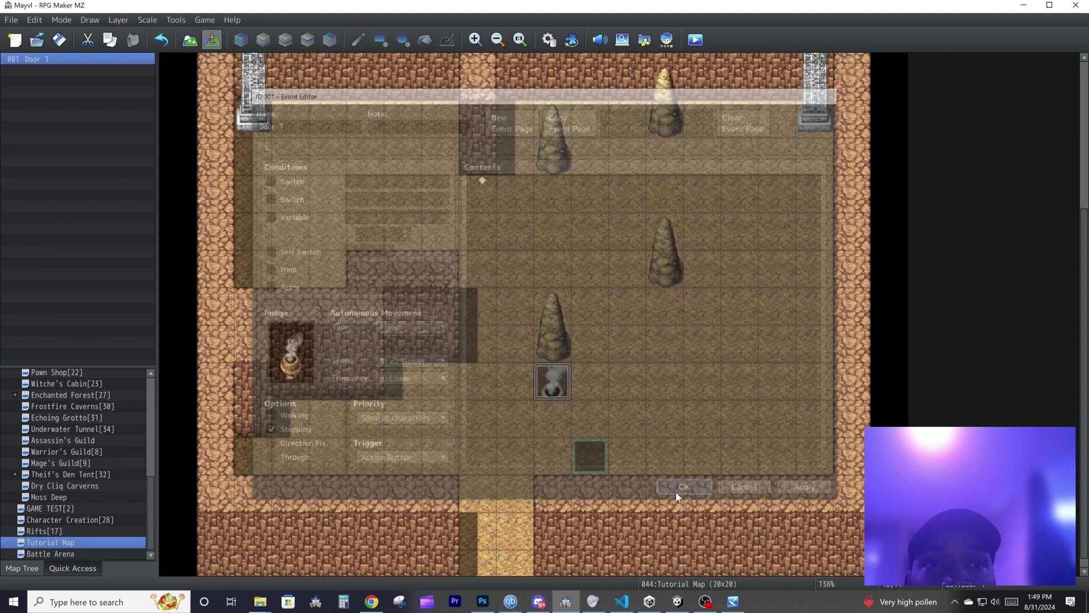
- Save the game changes and playtest the map to watch Door 1's smoking chimney animation, ending back in the editor
{"action": "left_click", "coordinate": [696, 40]}
{"action": "key", "text": "Return"}
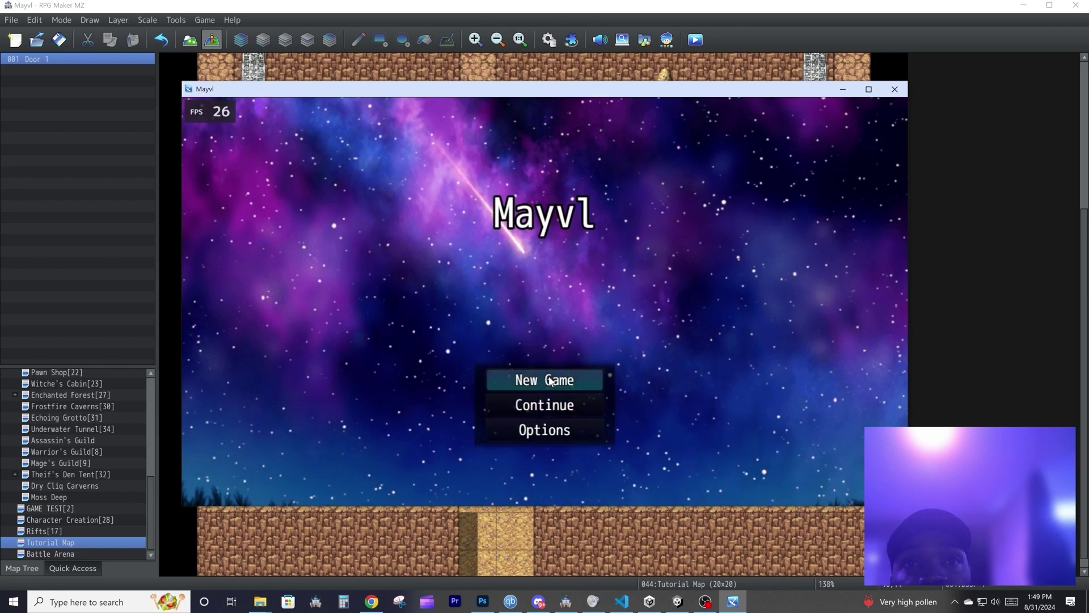
{"action": "left_click", "coordinate": [549, 376]}
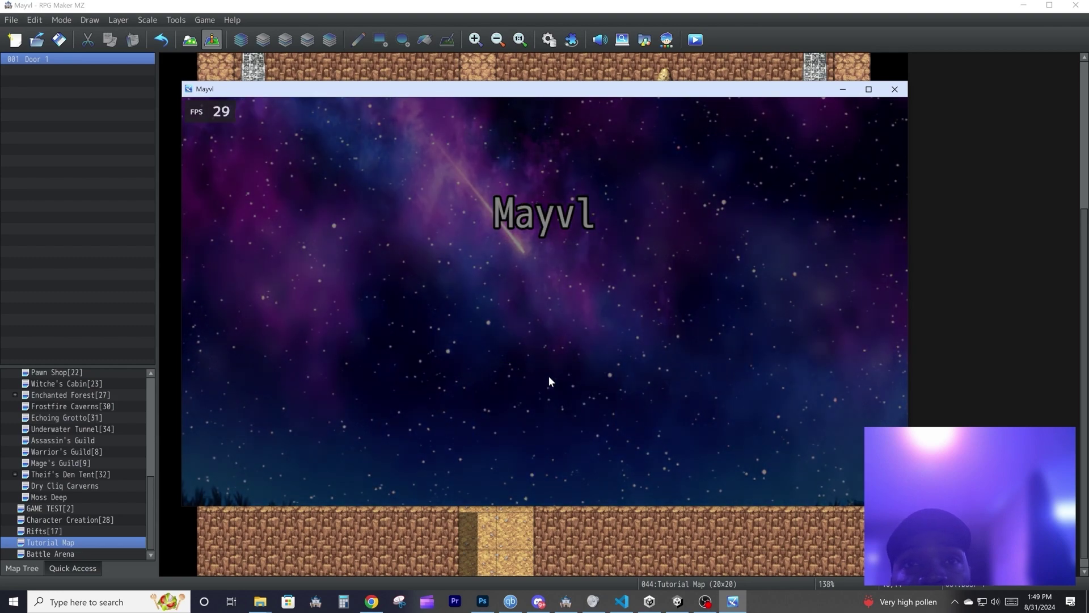
{"action": "left_click", "coordinate": [570, 246]}
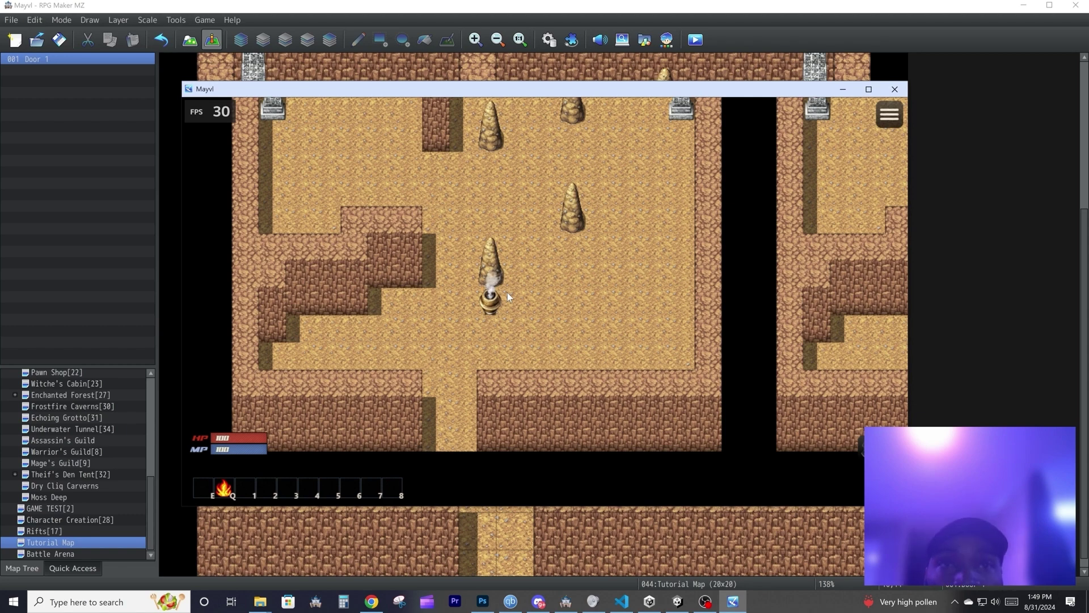
{"action": "key", "text": "alt+F4"}
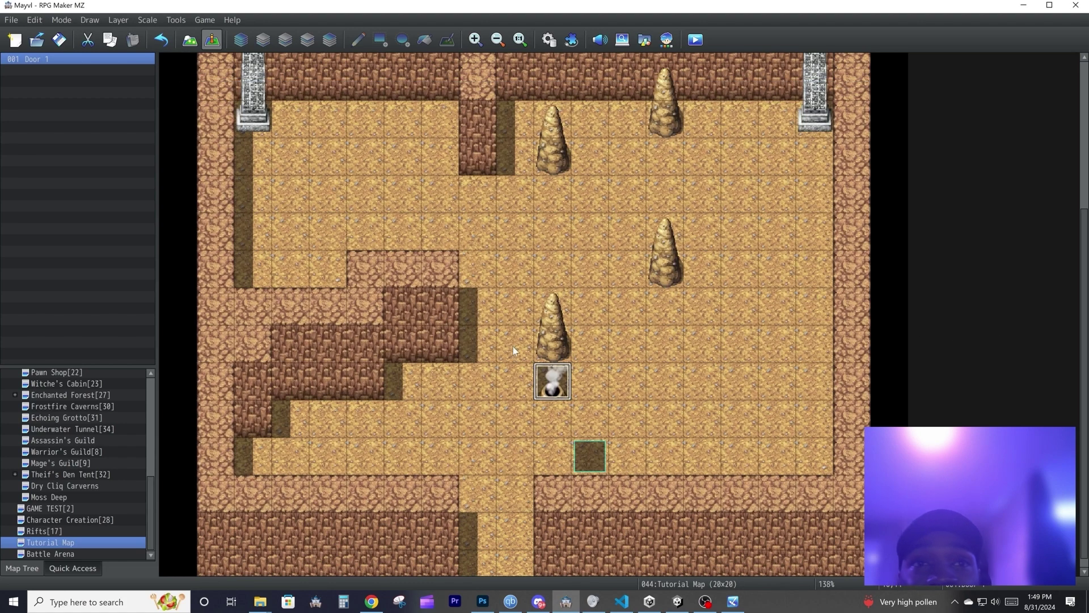
- Turn on Direction Fix for Door 1, keeping the white-smoke frame of !$Chimney_mvt as its image
{"action": "double_click", "coordinate": [546, 389]}
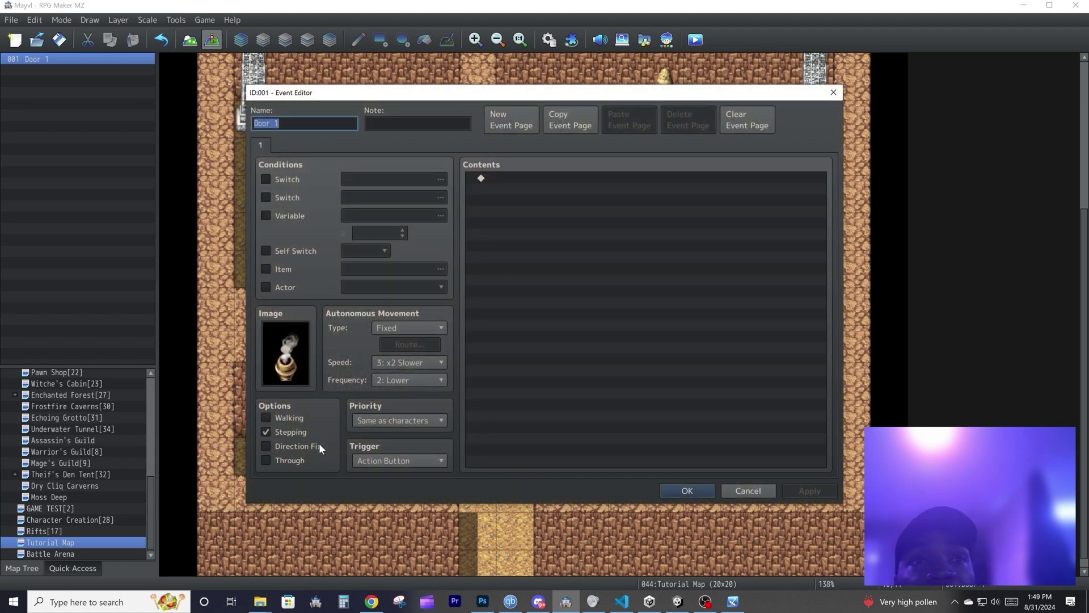
{"action": "left_click", "coordinate": [311, 446]}
{"action": "double_click", "coordinate": [294, 361]}
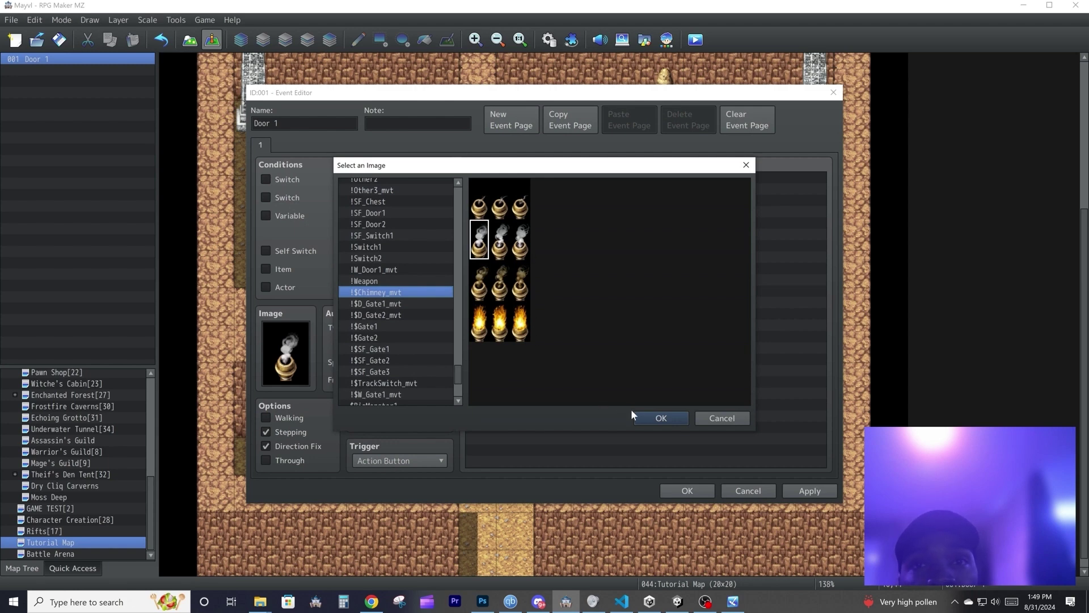
{"action": "left_click", "coordinate": [651, 416]}
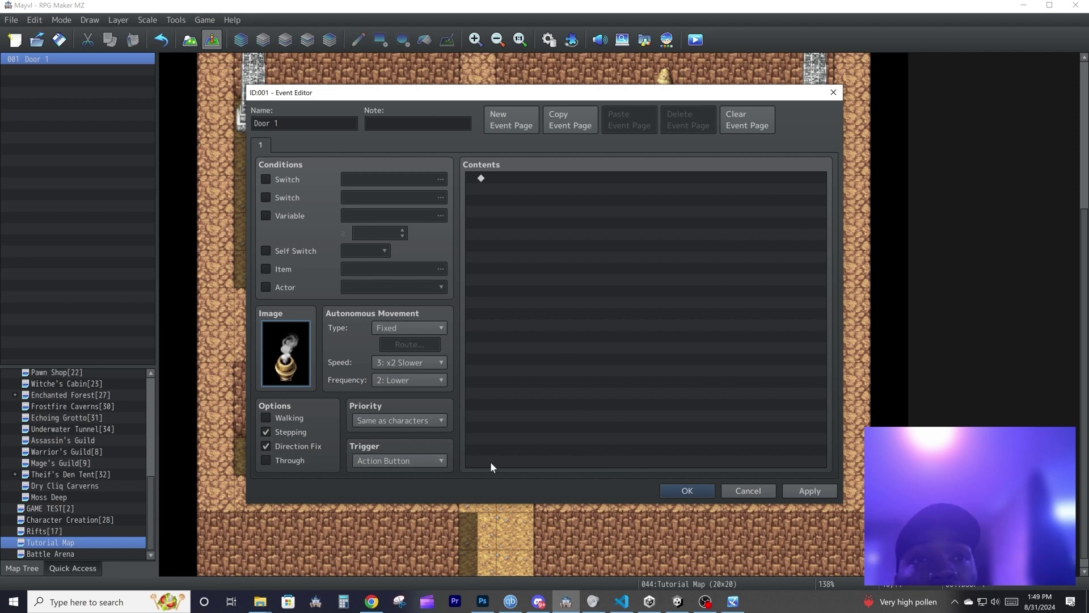
{"action": "key", "text": "Return"}
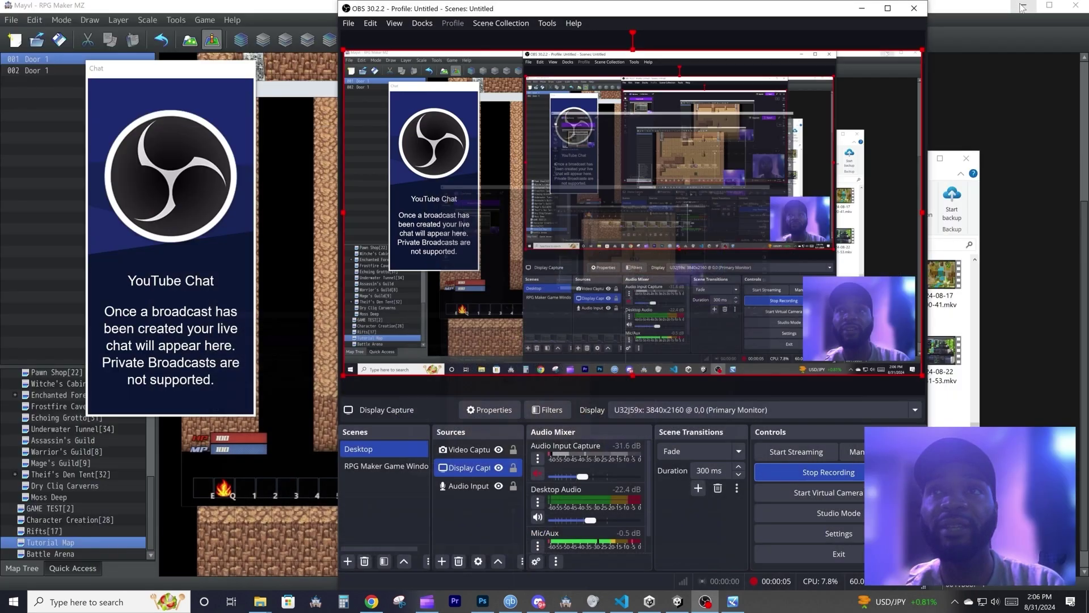
- Review the Walking, Stepping and Direction Fix options and text contents of events 001 and 002 in the Event Editor
{"action": "left_click", "coordinate": [1015, 301]}
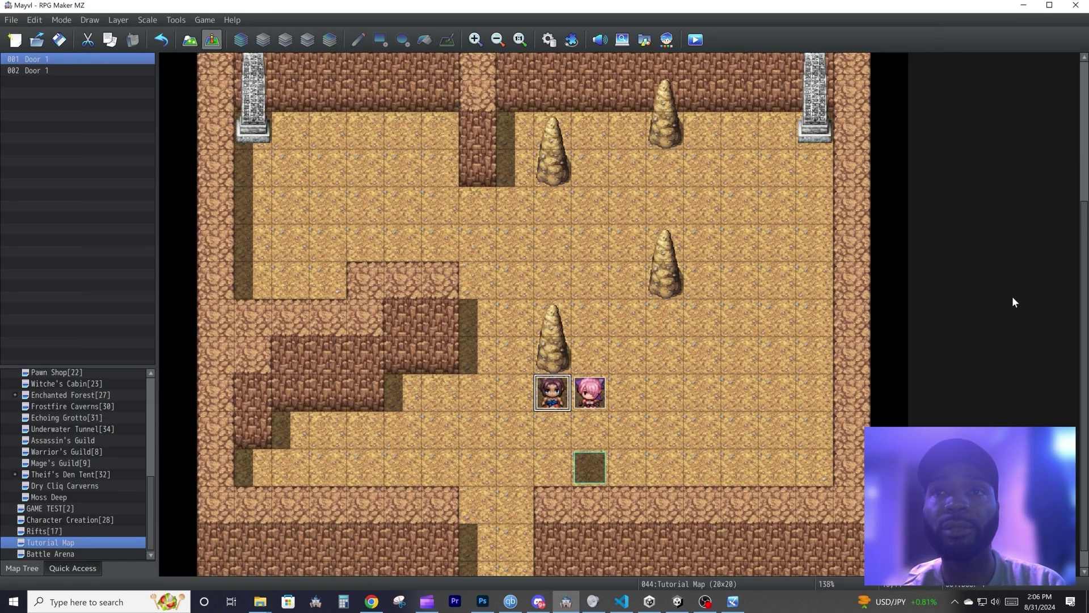
{"action": "double_click", "coordinate": [545, 393]}
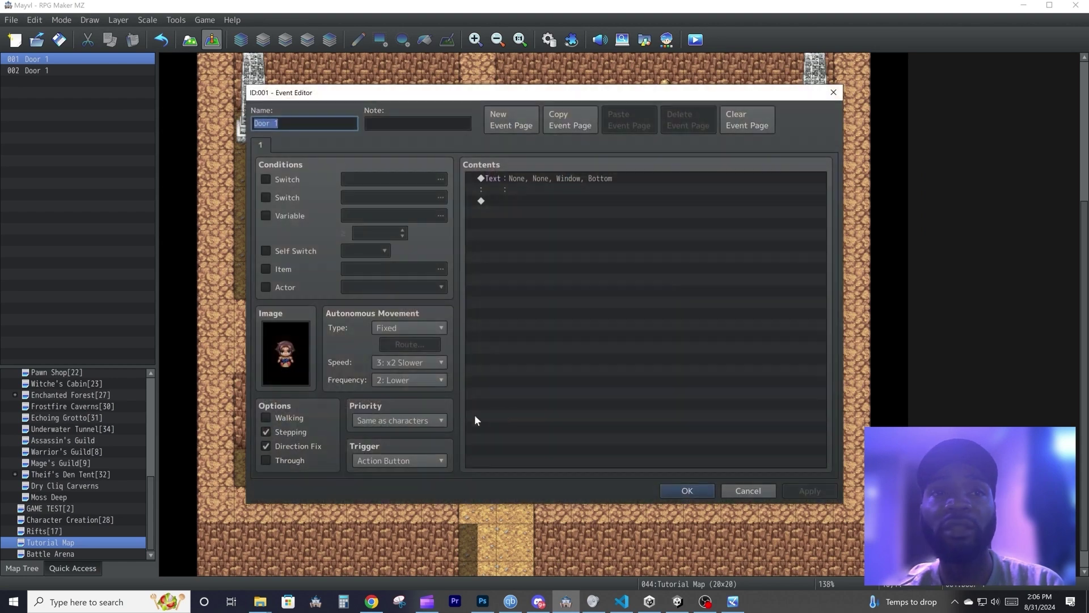
{"action": "left_click", "coordinate": [665, 490]}
{"action": "double_click", "coordinate": [585, 392]}
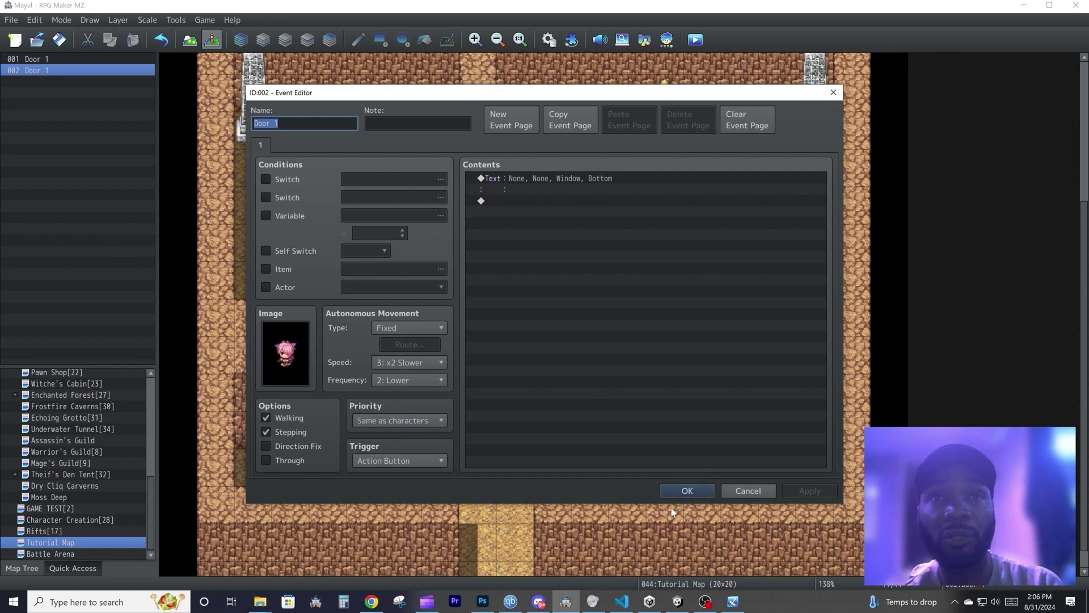
{"action": "left_click", "coordinate": [595, 178]}
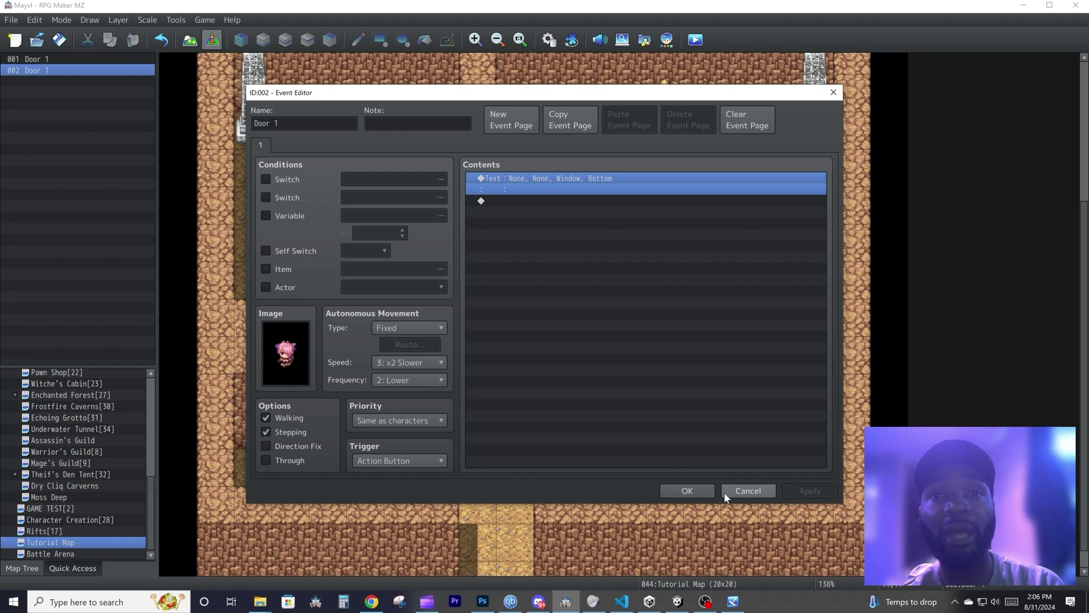
{"action": "left_click", "coordinate": [696, 491]}
{"action": "double_click", "coordinate": [563, 401]}
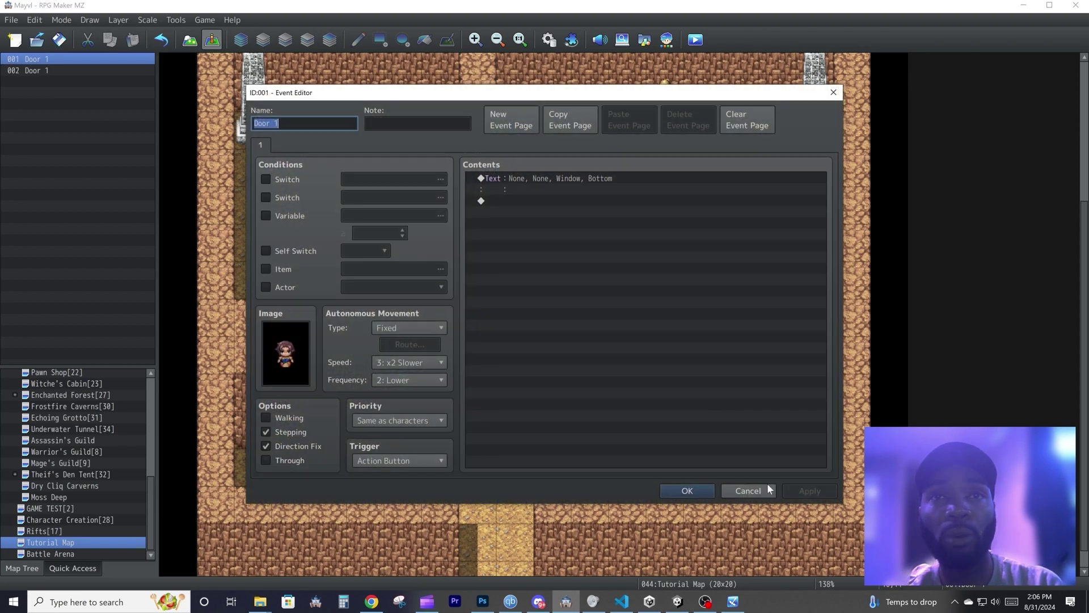
{"action": "left_click", "coordinate": [711, 493]}
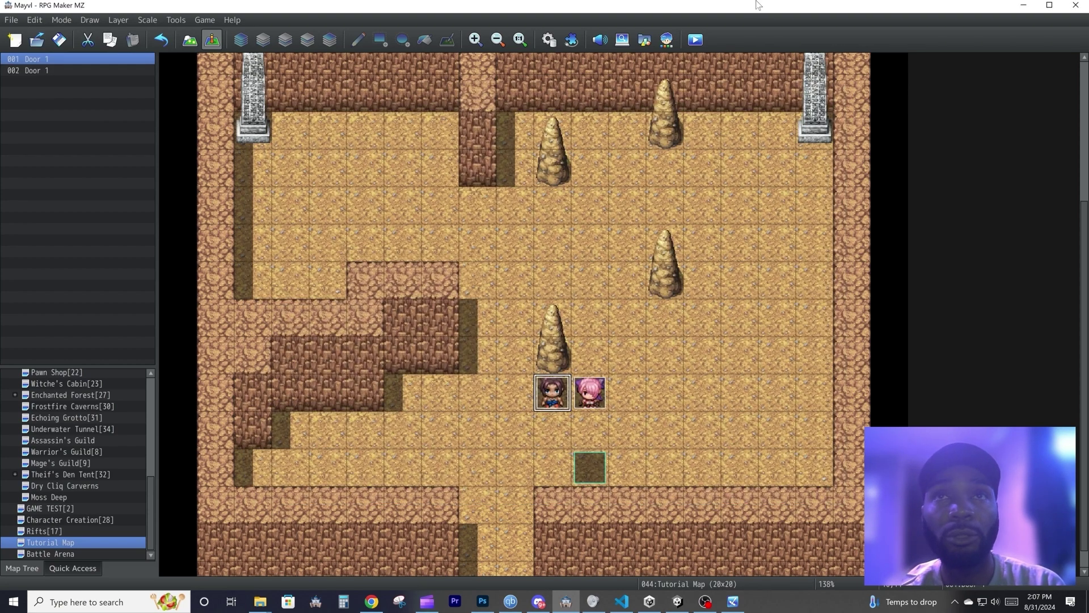
- Playtest the map and talk to both character events to compare whether they turn to face the player, ending back in the editor
{"action": "left_click", "coordinate": [703, 40]}
{"action": "left_click", "coordinate": [533, 318]}
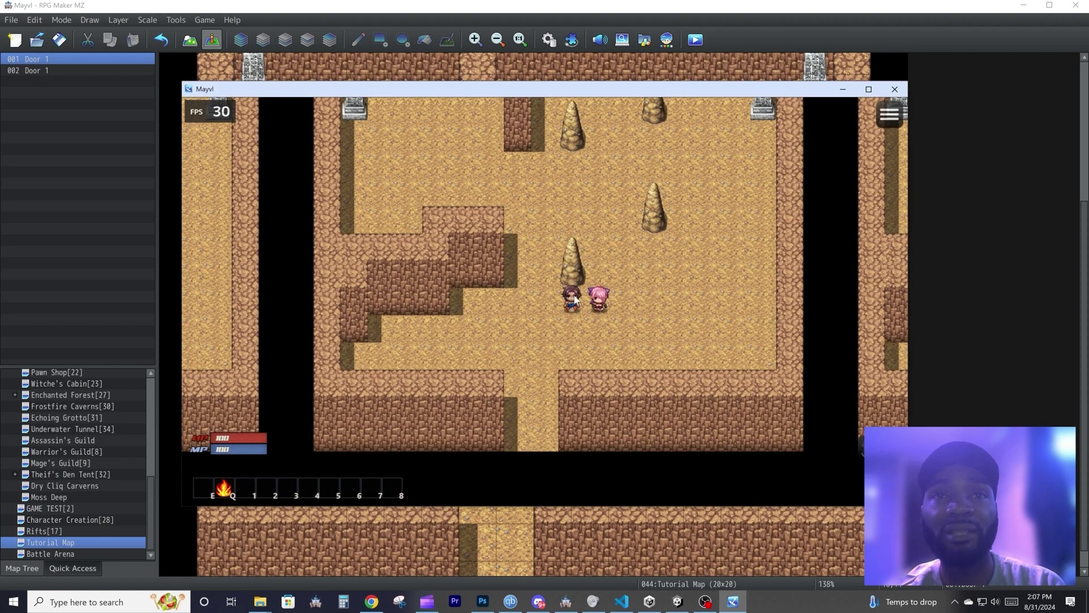
{"action": "left_click", "coordinate": [574, 439]}
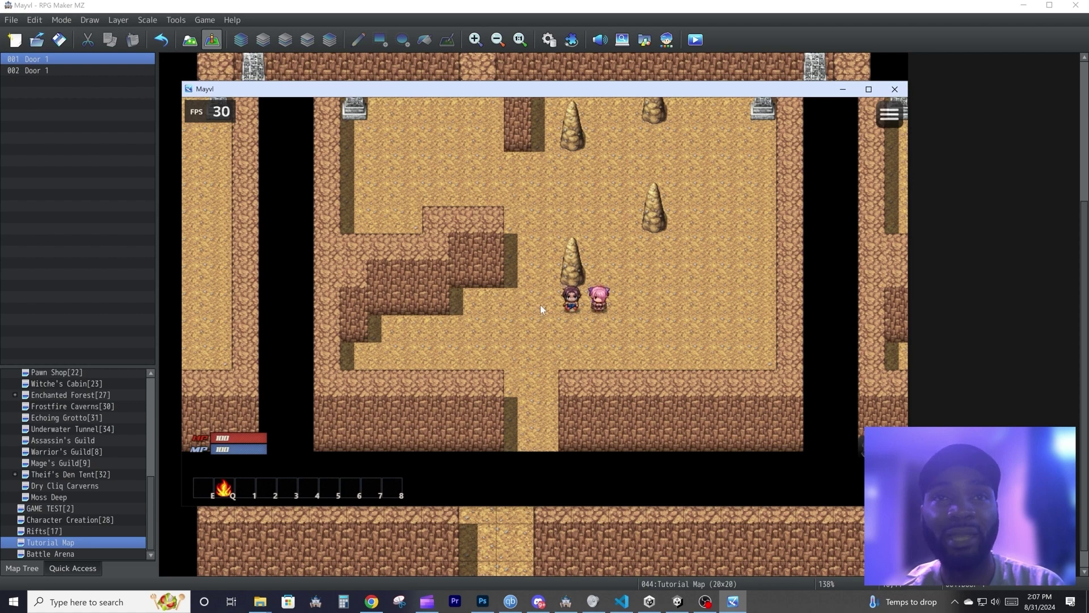
{"action": "left_click", "coordinate": [574, 303]}
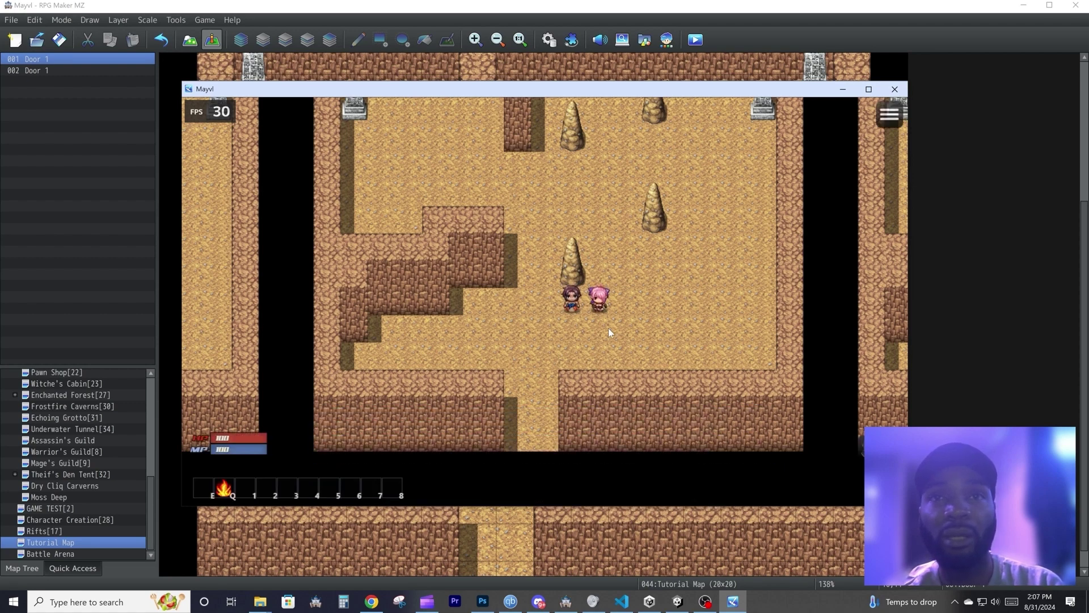
{"action": "left_click", "coordinate": [624, 312]}
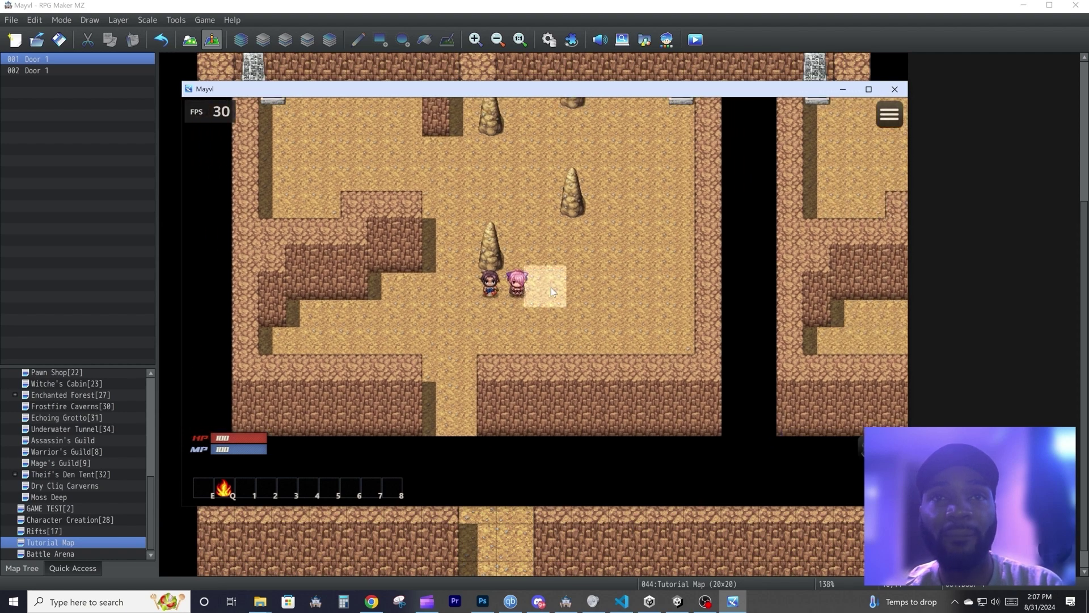
{"action": "left_click", "coordinate": [533, 298]}
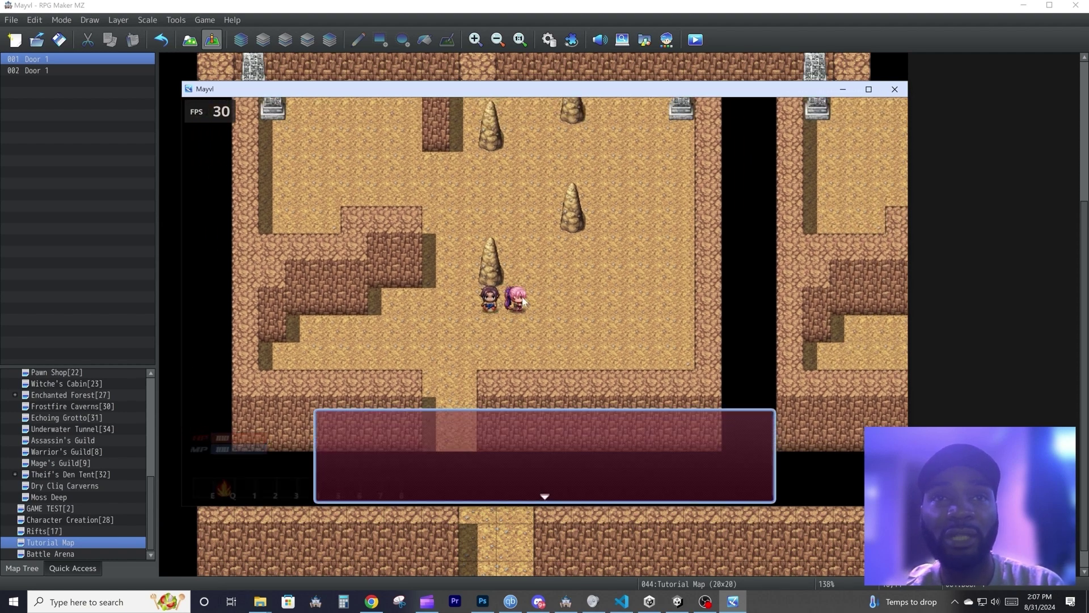
{"action": "left_click", "coordinate": [559, 417]}
{"action": "left_click", "coordinate": [453, 301]}
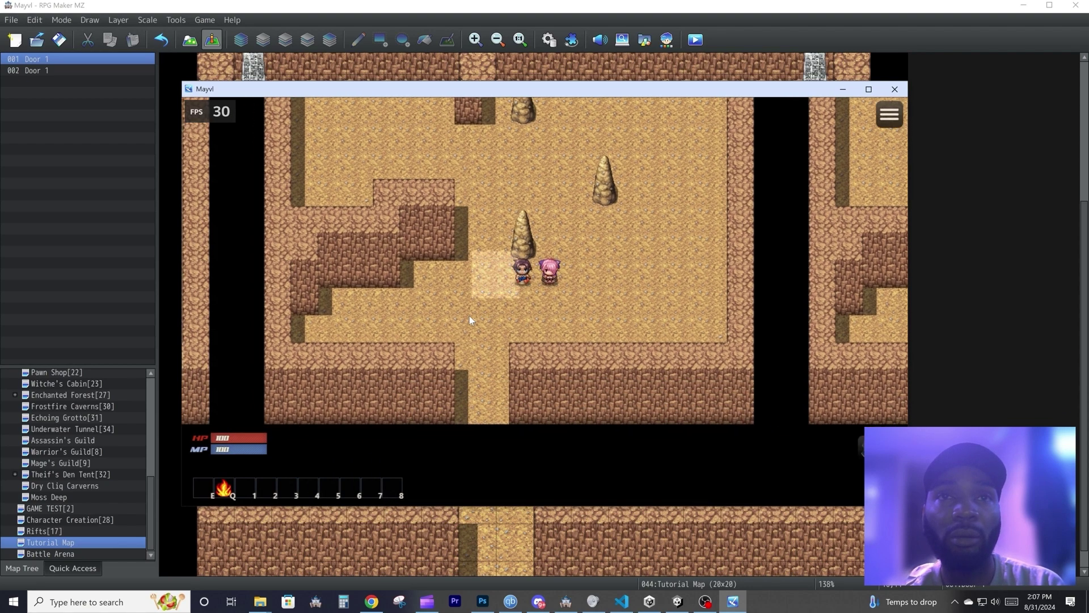
{"action": "left_click", "coordinate": [552, 298]}
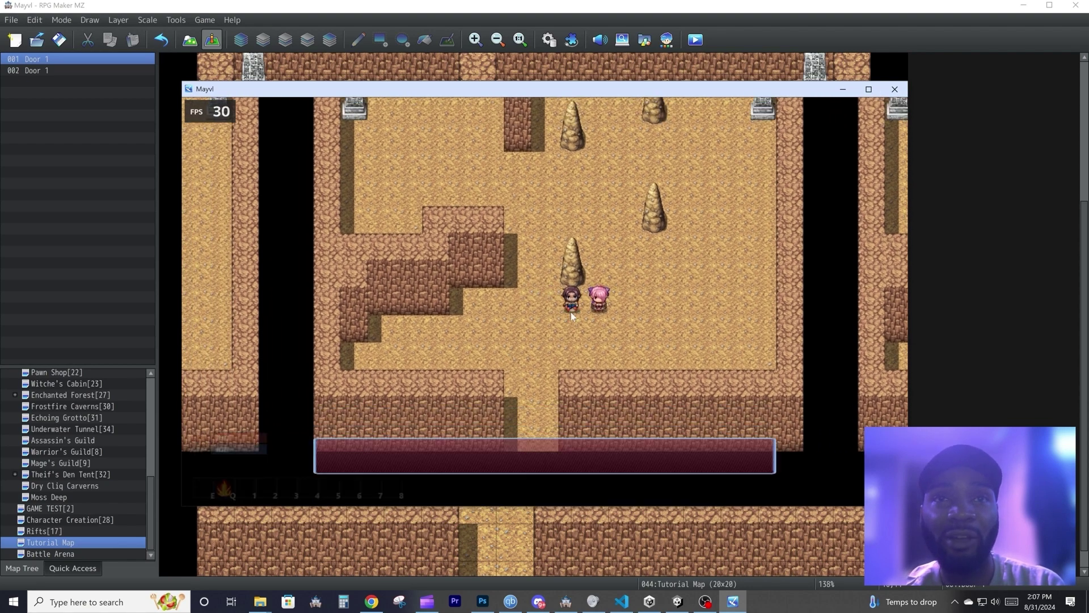
{"action": "left_click", "coordinate": [547, 354]}
{"action": "left_click", "coordinate": [983, 332]}
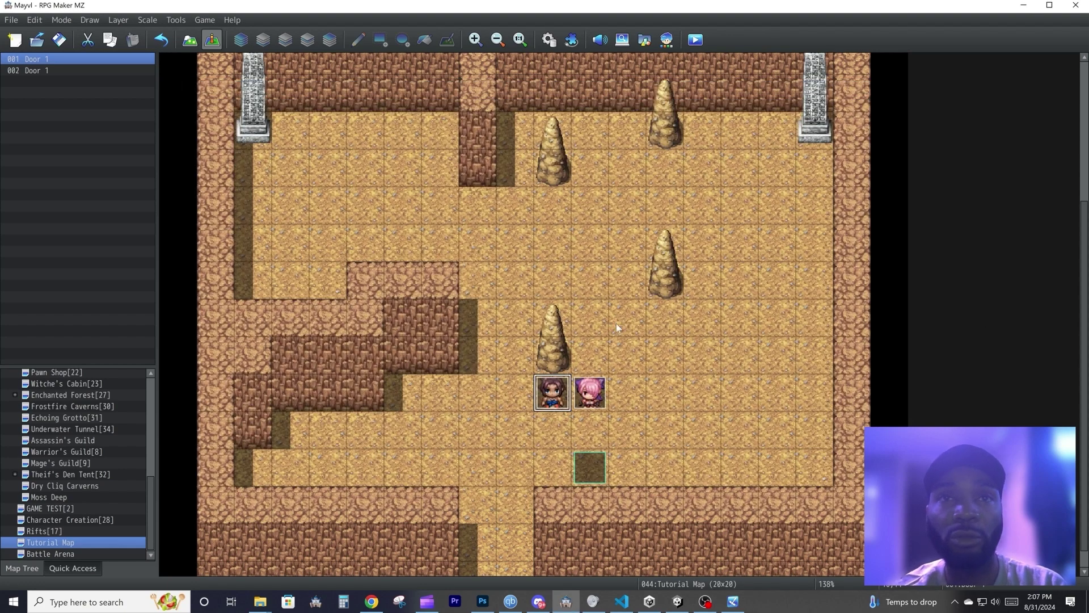
- Turn on the Through option for event 001, the brown-haired character
{"action": "double_click", "coordinate": [550, 404]}
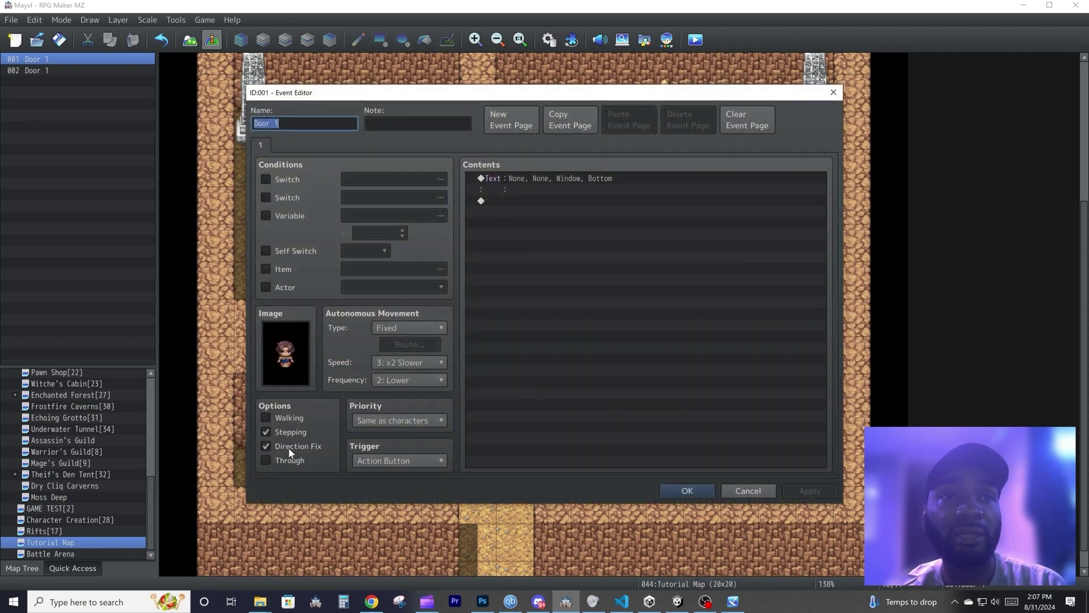
{"action": "left_click", "coordinate": [284, 461]}
{"action": "left_click", "coordinate": [678, 490]}
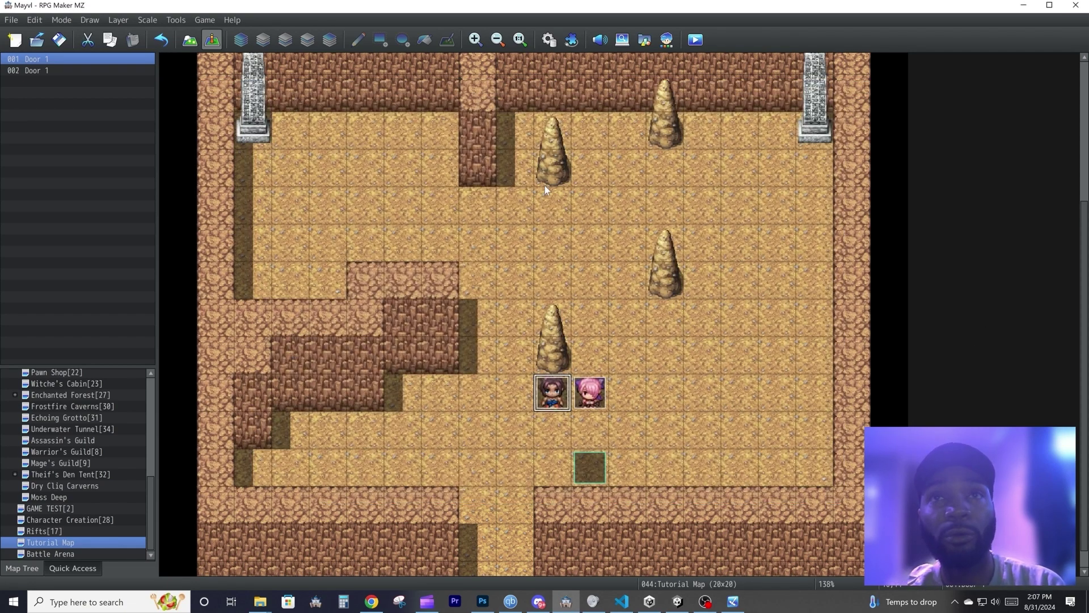
- Save the game changes and playtest the map, interacting with the characters to test the Through option, ending back in the editor
{"action": "left_click", "coordinate": [696, 39]}
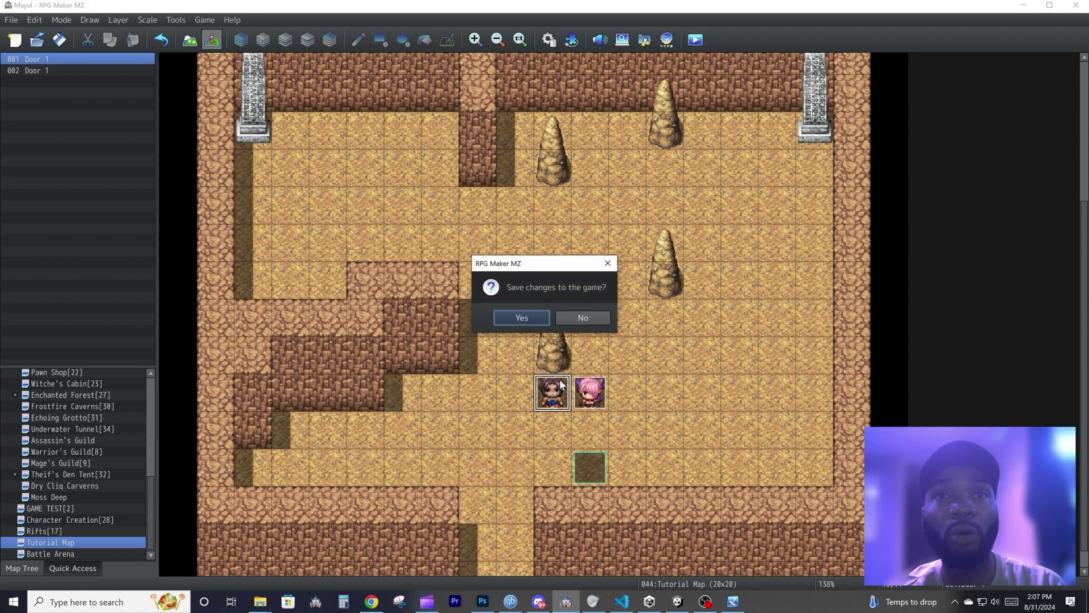
{"action": "left_click", "coordinate": [514, 318]}
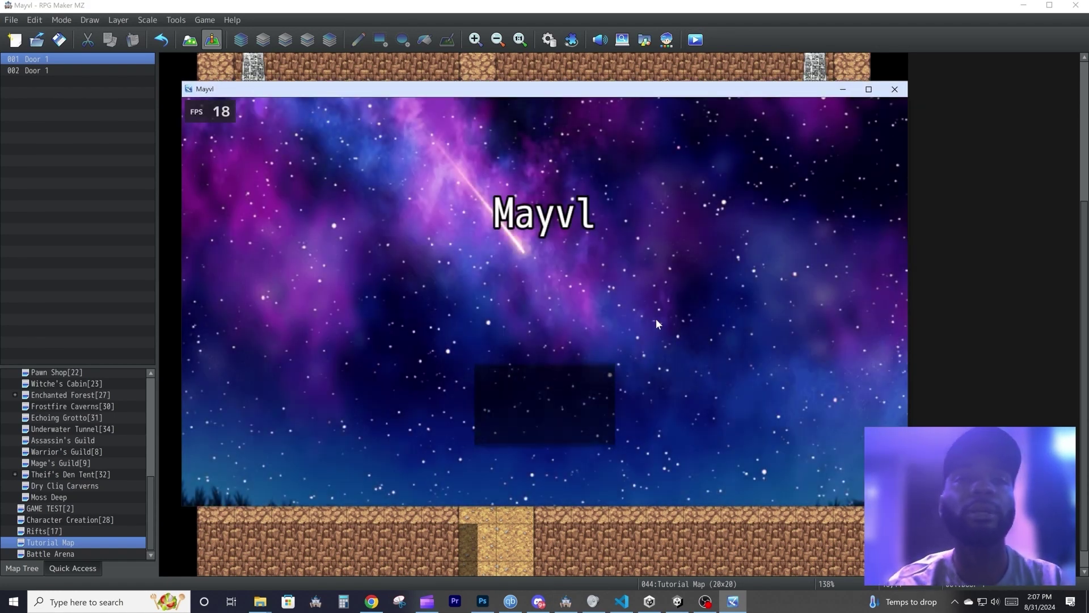
{"action": "key", "text": "Return"}
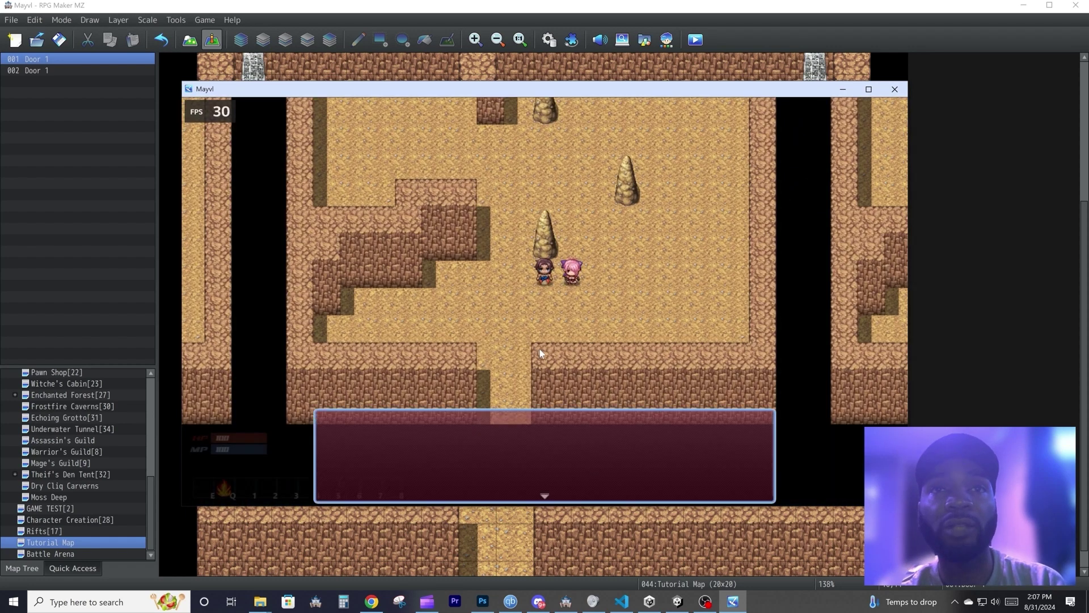
{"action": "left_click", "coordinate": [542, 420]}
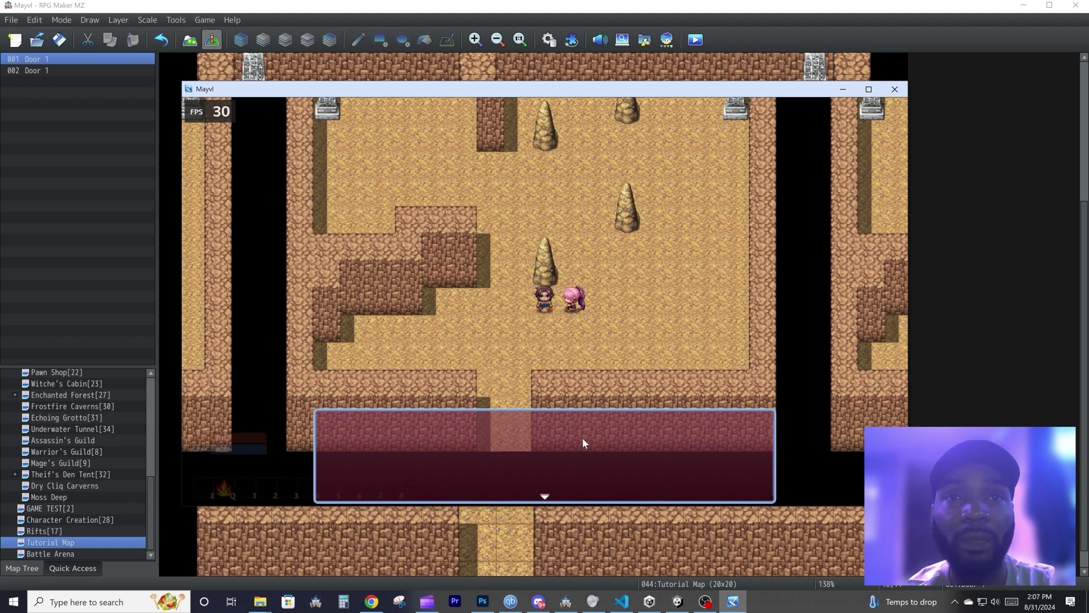
{"action": "left_click", "coordinate": [577, 420]}
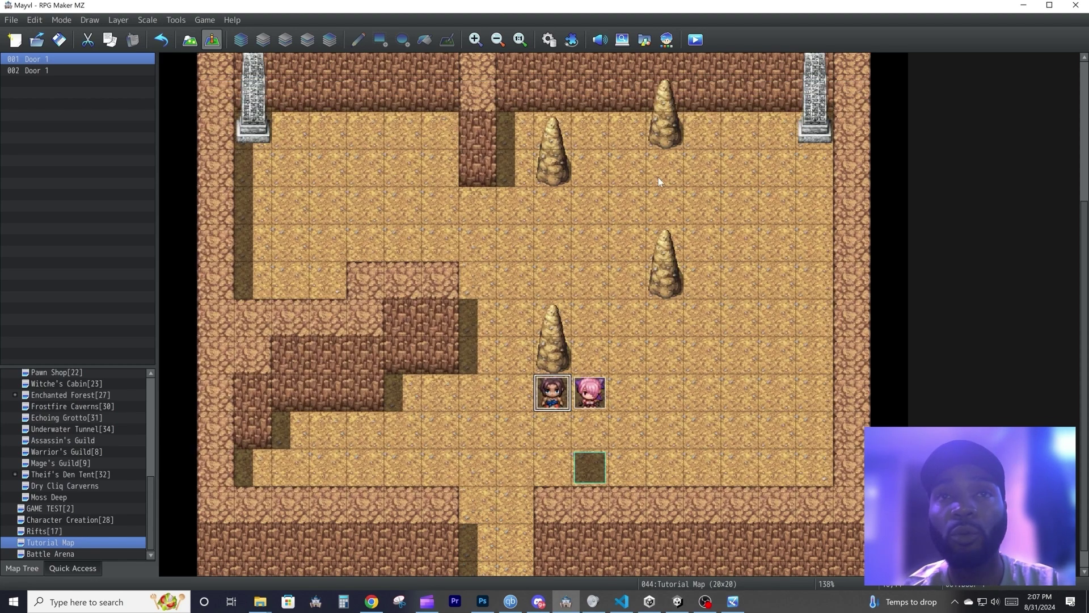
- Turn off Through and Direction Fix for event 001 and set its priority to Below characters
{"action": "double_click", "coordinate": [550, 391]}
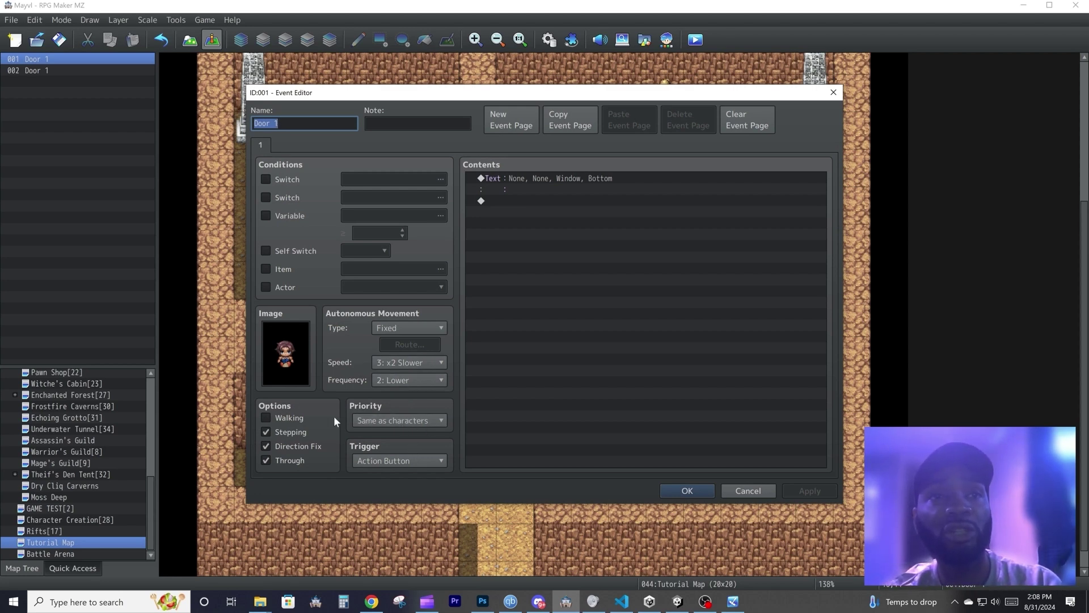
{"action": "left_click", "coordinate": [293, 462]}
{"action": "left_click", "coordinate": [294, 446]}
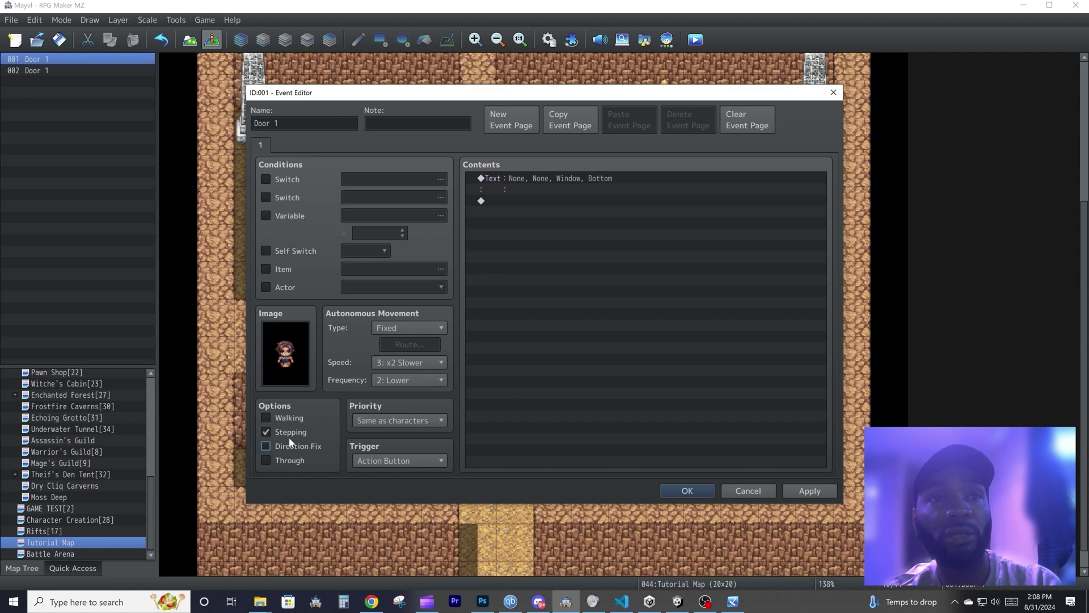
{"action": "left_click", "coordinate": [389, 421]}
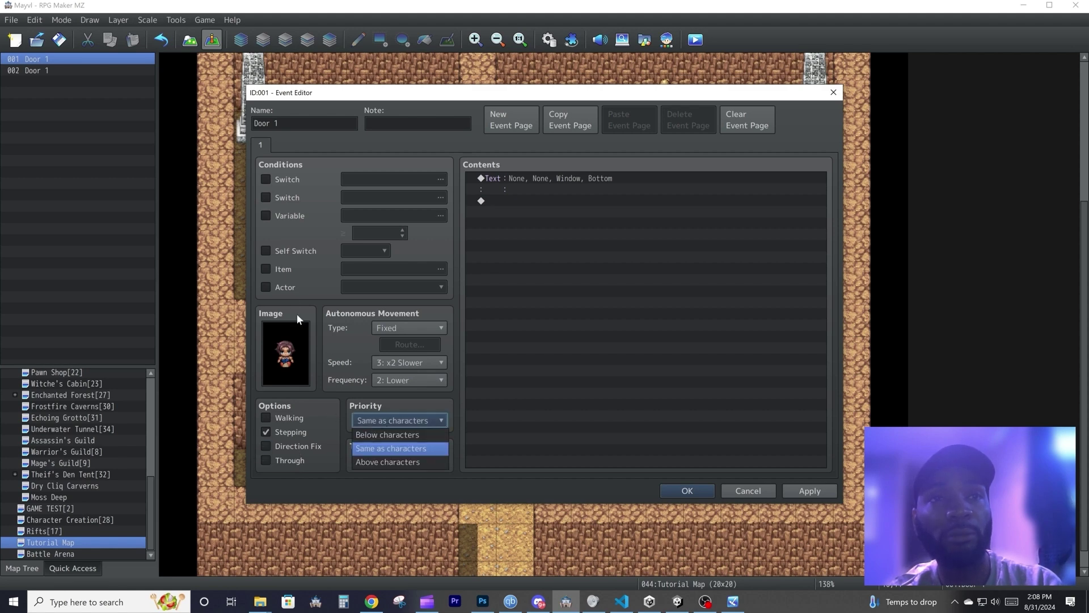
{"action": "left_click", "coordinate": [392, 435]}
{"action": "left_click", "coordinate": [679, 488]}
- Set the priority of event 002, the pink-haired character, to Above characters
{"action": "double_click", "coordinate": [385, 388]}
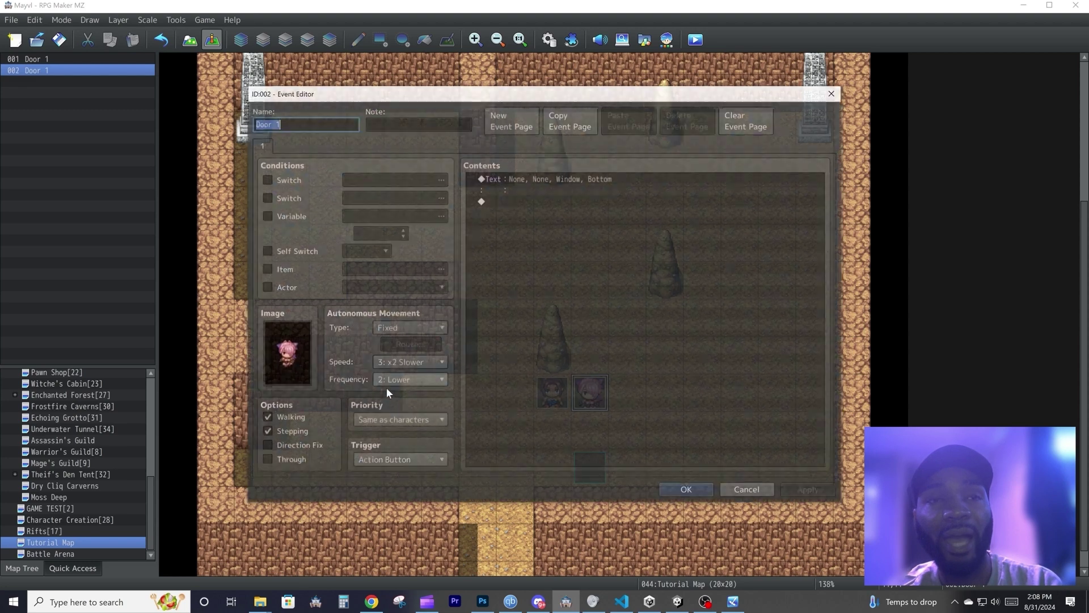
{"action": "left_click", "coordinate": [397, 420]}
{"action": "left_click", "coordinate": [400, 463]}
{"action": "left_click", "coordinate": [687, 491]}
- Save the map changes and playtest the Tutorial Map with the new event priority settings
{"action": "left_click", "coordinate": [59, 39]}
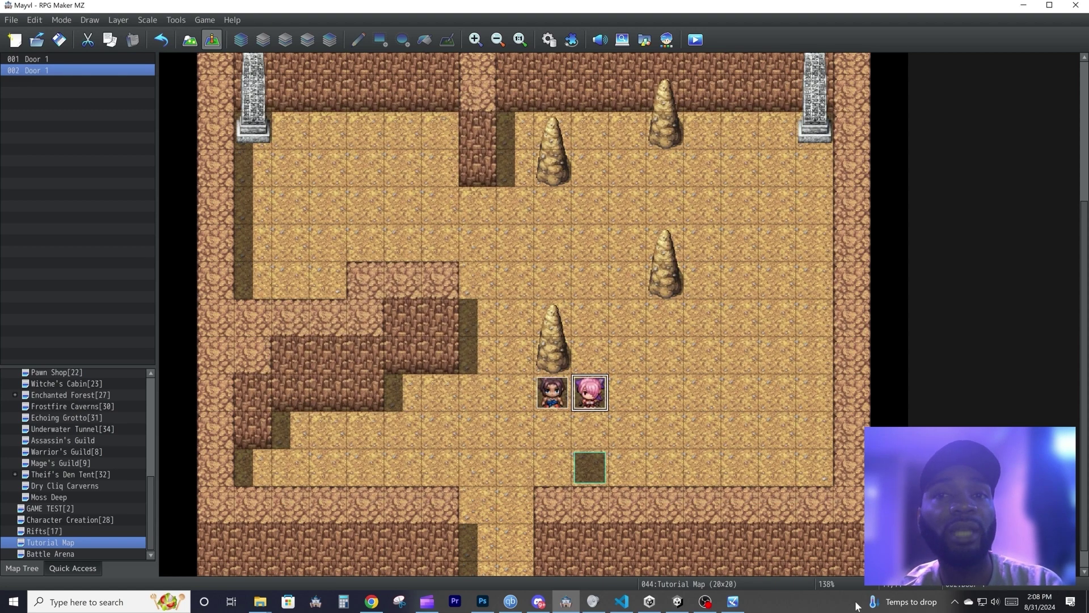
{"action": "left_click", "coordinate": [733, 601]}
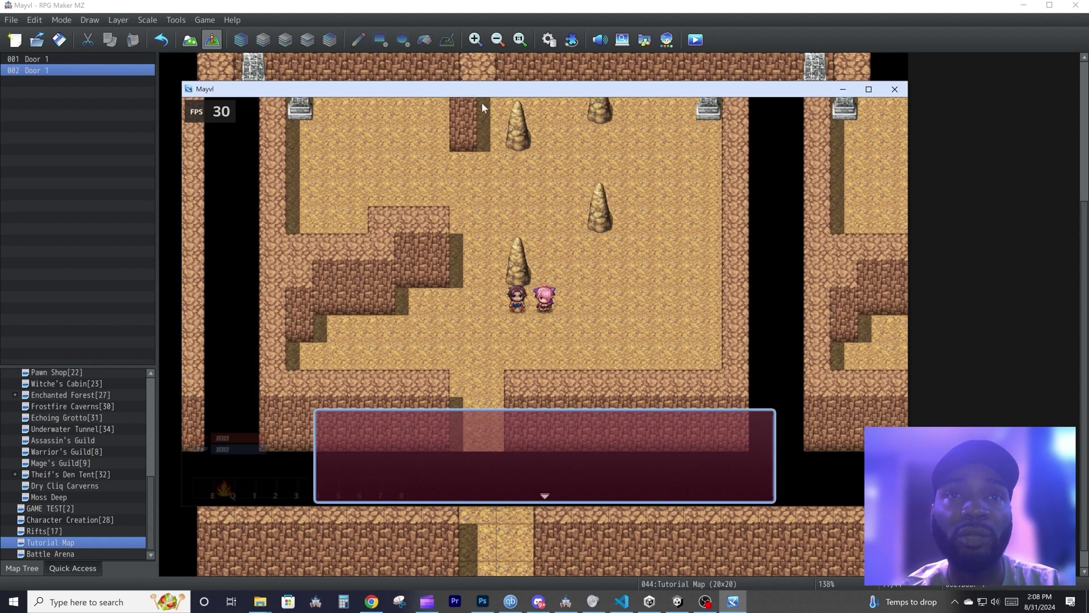
{"action": "left_click", "coordinate": [180, 21]}
{"action": "left_click", "coordinate": [180, 21]}
{"action": "left_click", "coordinate": [192, 33]}
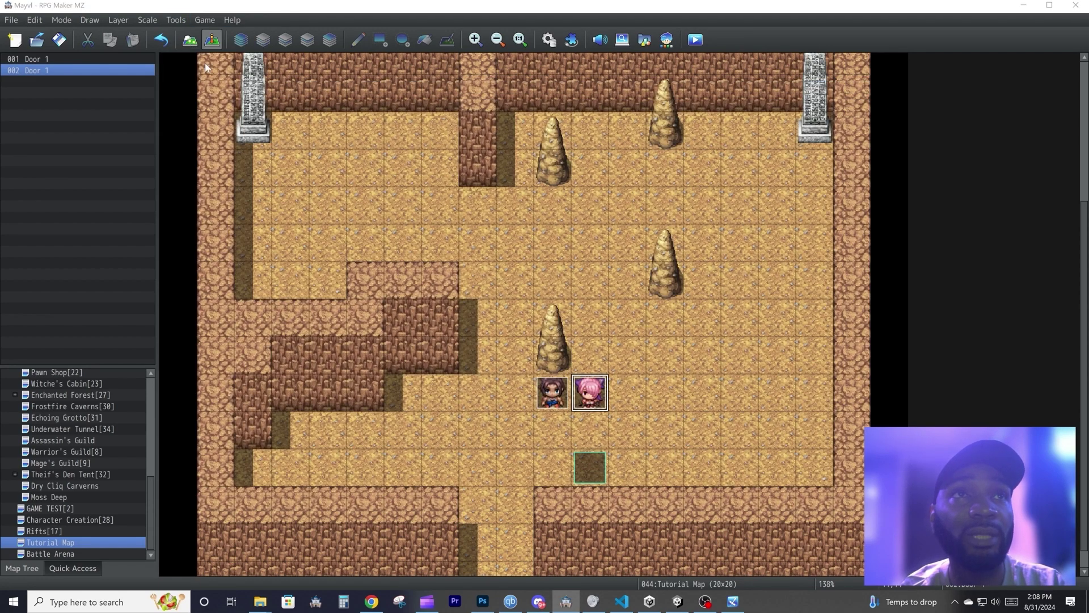
{"action": "double_click", "coordinate": [471, 290]}
{"action": "left_click", "coordinate": [364, 264]}
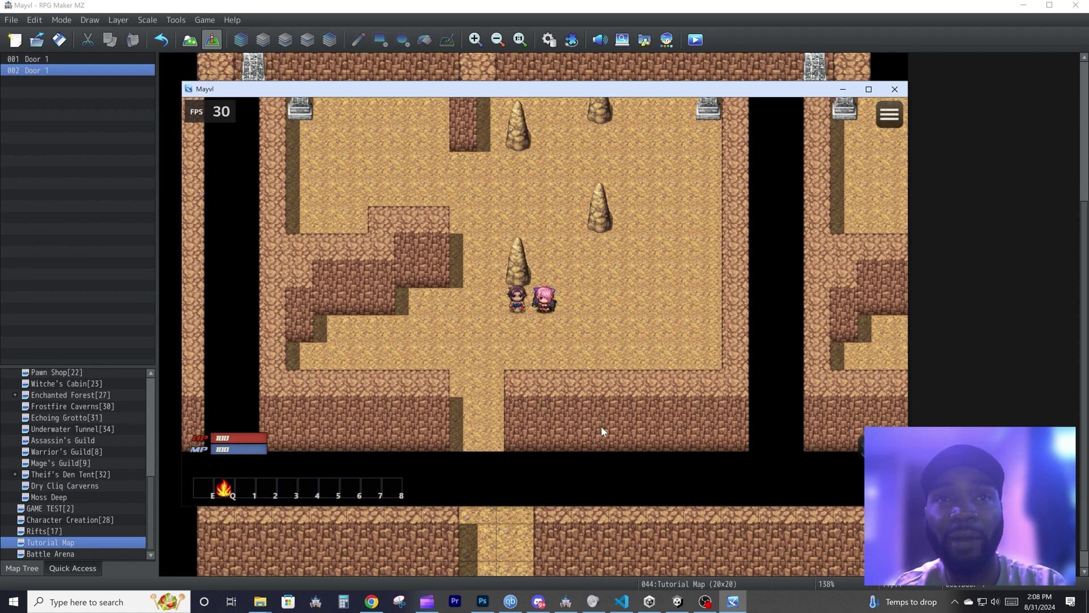
- Walk the player back and forth across the pink-haired and brown-haired characters to test their priorities, ending the playtest back in the editor
{"action": "key", "text": "Left"}
{"action": "key", "text": "Right"}
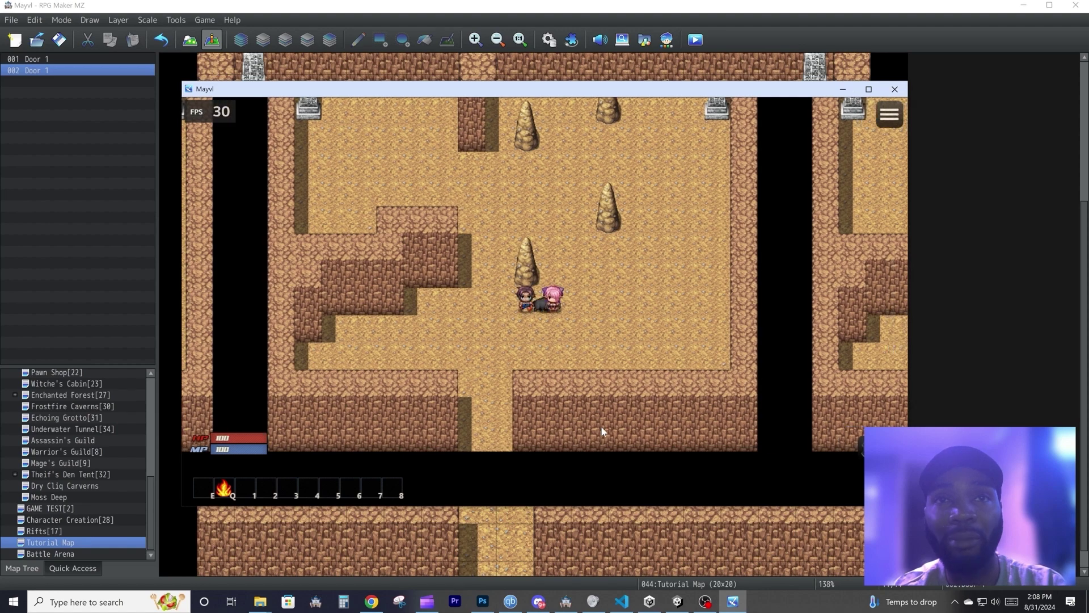
{"action": "key", "text": "Left"}
{"action": "key", "text": "Right"}
{"action": "key", "text": "Left"}
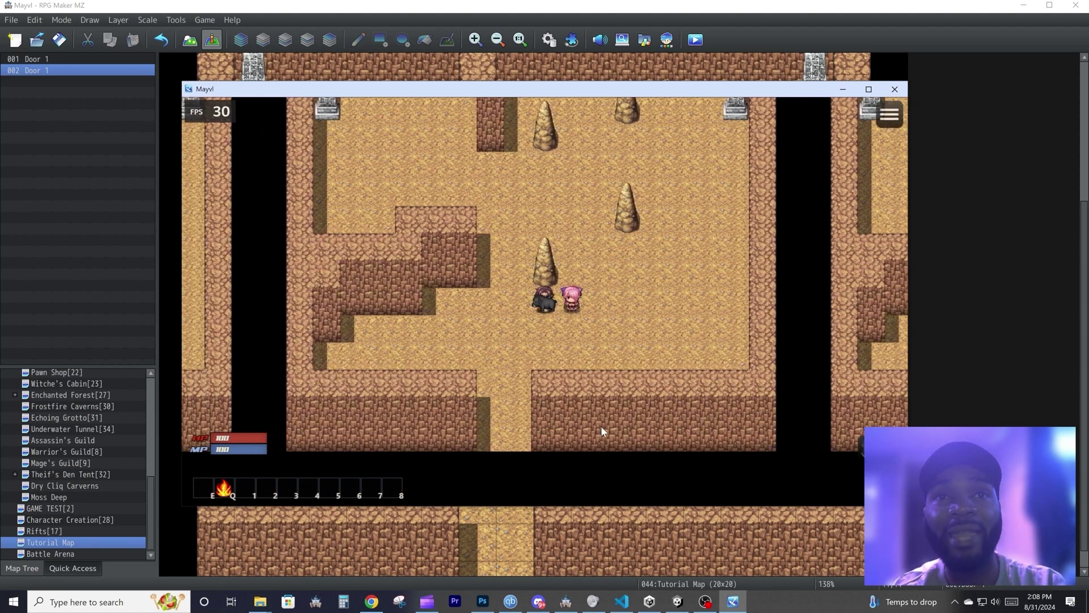
{"action": "key", "text": "Right"}
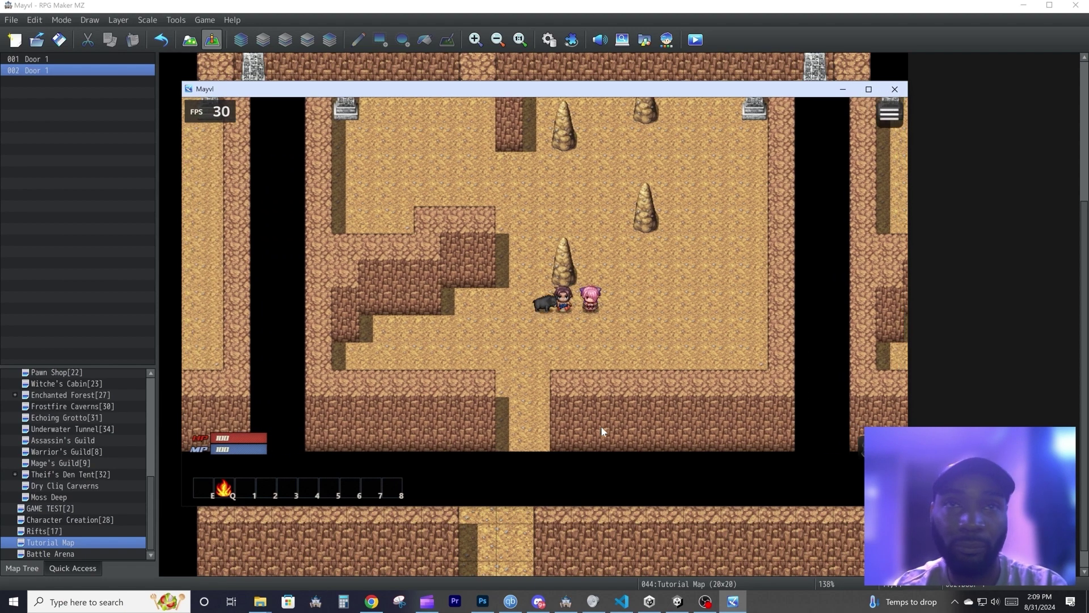
{"action": "key", "text": "alt+F4"}
- Review the trigger choices of event 001, the brown-haired character, and set its message text to "asdas"
{"action": "double_click", "coordinate": [558, 391]}
{"action": "left_click", "coordinate": [395, 461]}
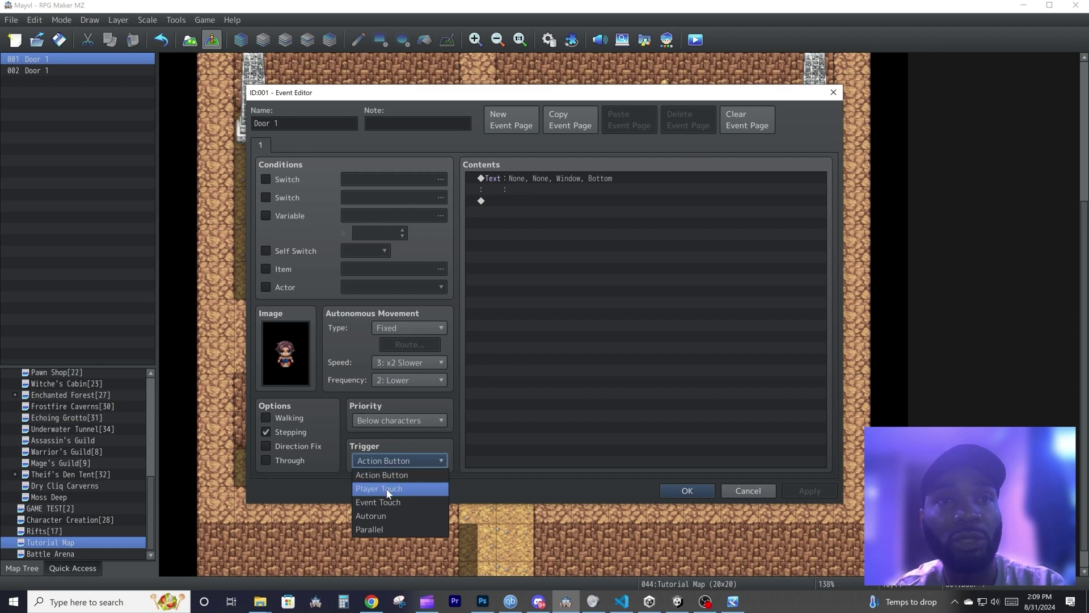
{"action": "left_click", "coordinate": [408, 462]}
{"action": "left_click", "coordinate": [556, 178]}
{"action": "right_click", "coordinate": [556, 178]}
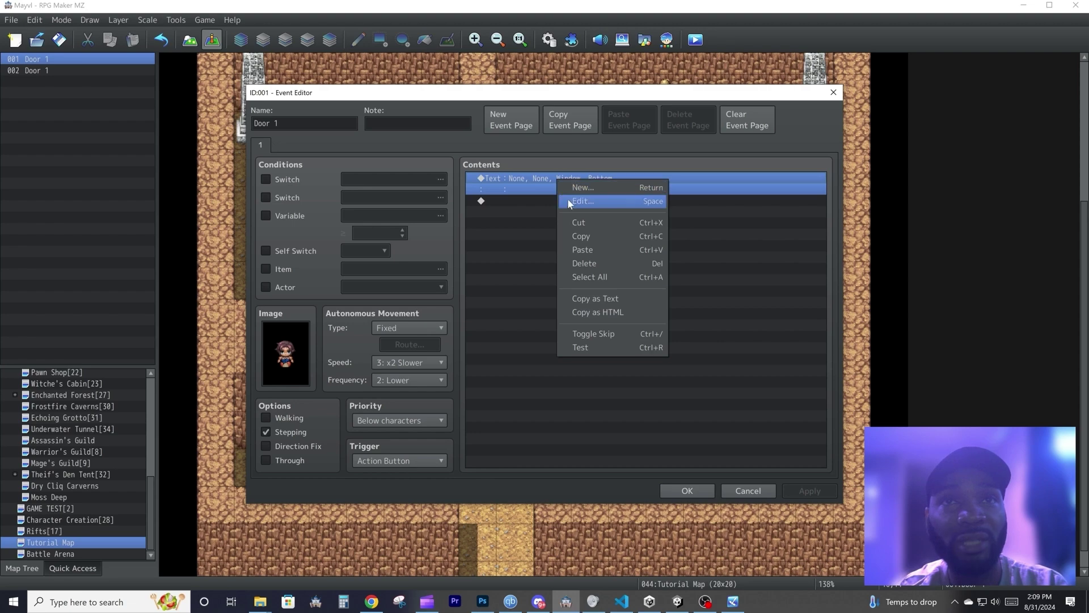
{"action": "left_click", "coordinate": [567, 199]}
{"action": "type", "text": "asdas"}
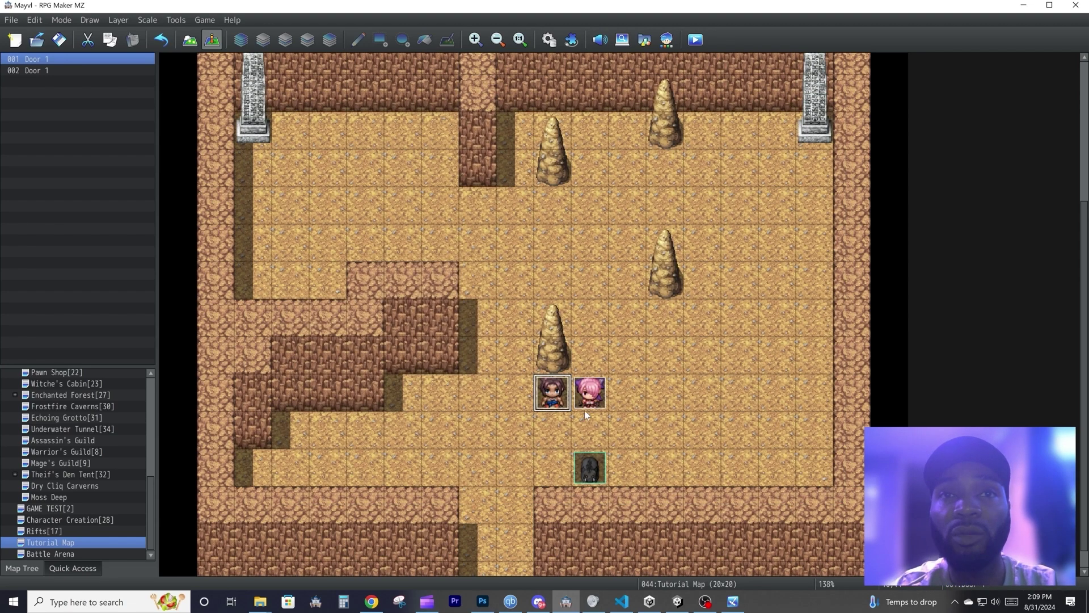
- Set the message text of event 002, the pink-haired character, to "cautght u"
{"action": "double_click", "coordinate": [589, 397]}
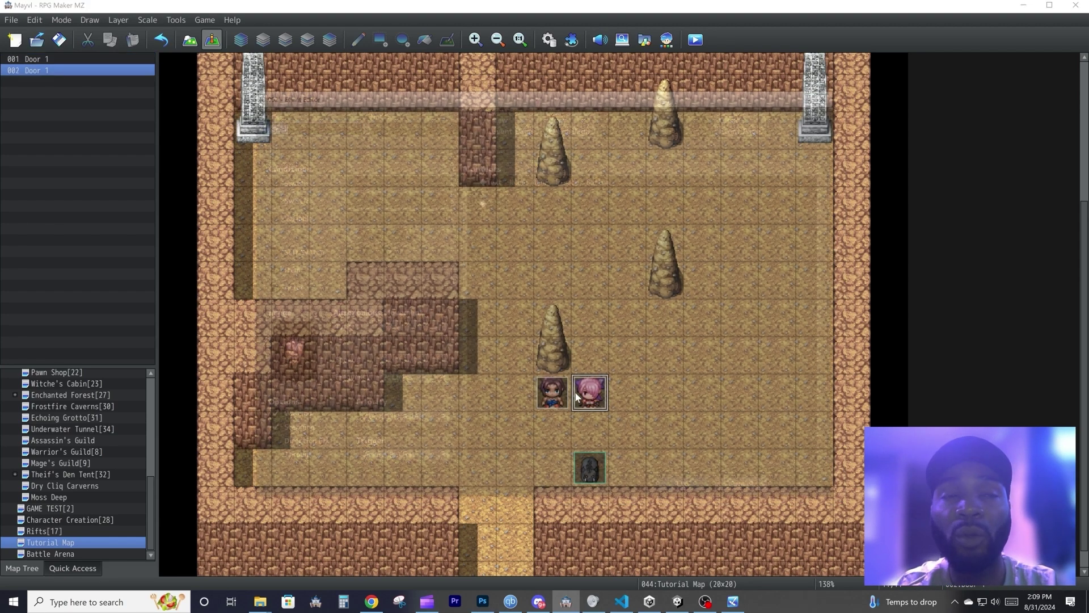
{"action": "right_click", "coordinate": [536, 191]}
{"action": "left_click", "coordinate": [568, 199]}
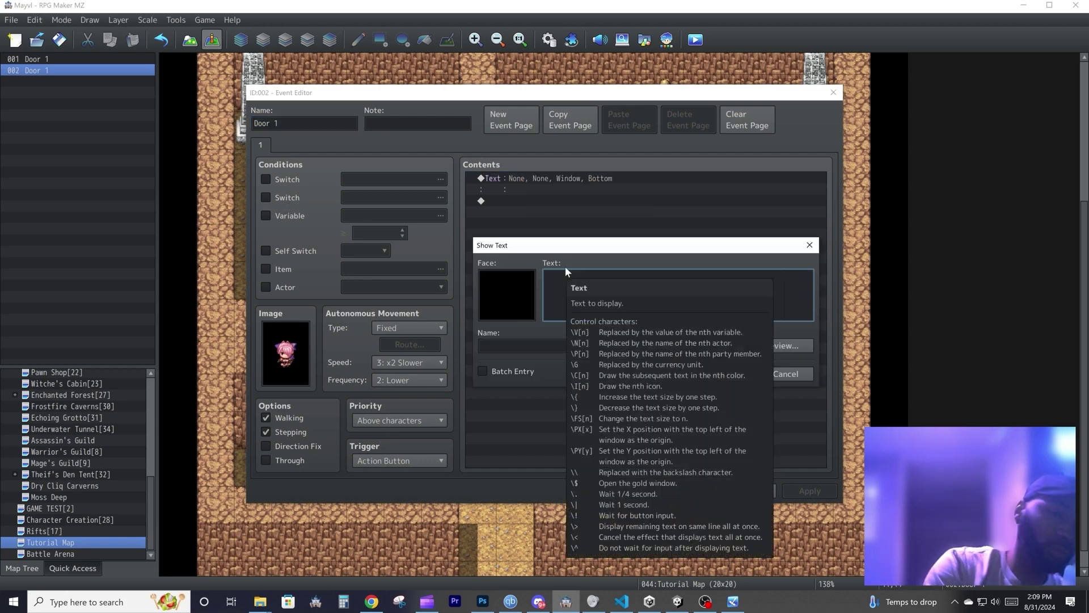
{"action": "type", "text": "cautght u"}
{"action": "left_click", "coordinate": [723, 375]}
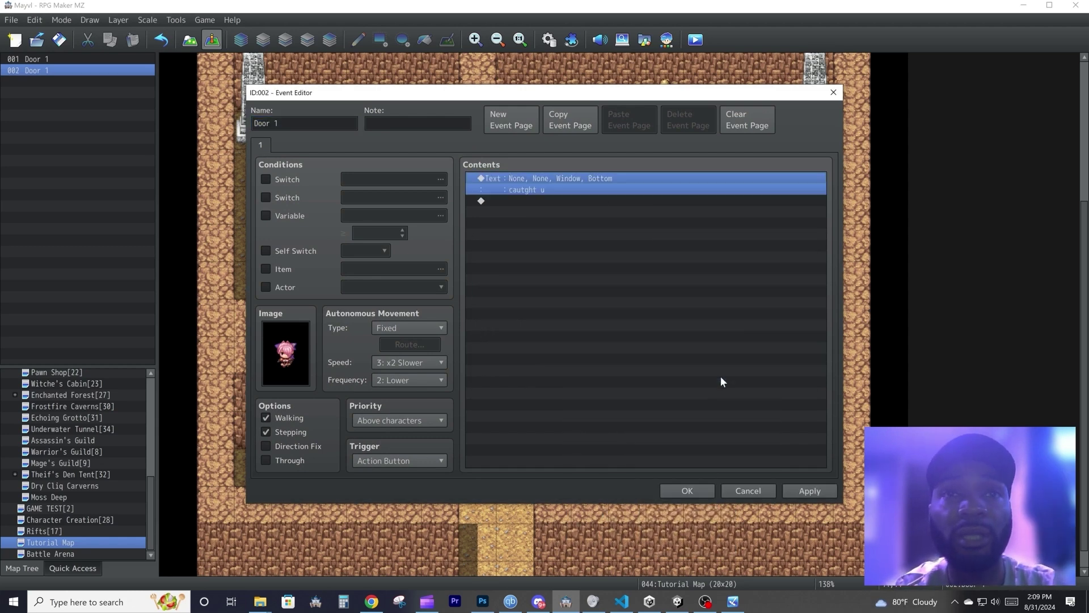
- Set event 002's trigger to Event Touch, its priority to Same as characters and its autonomous movement type to Approach
{"action": "left_click", "coordinate": [400, 460]}
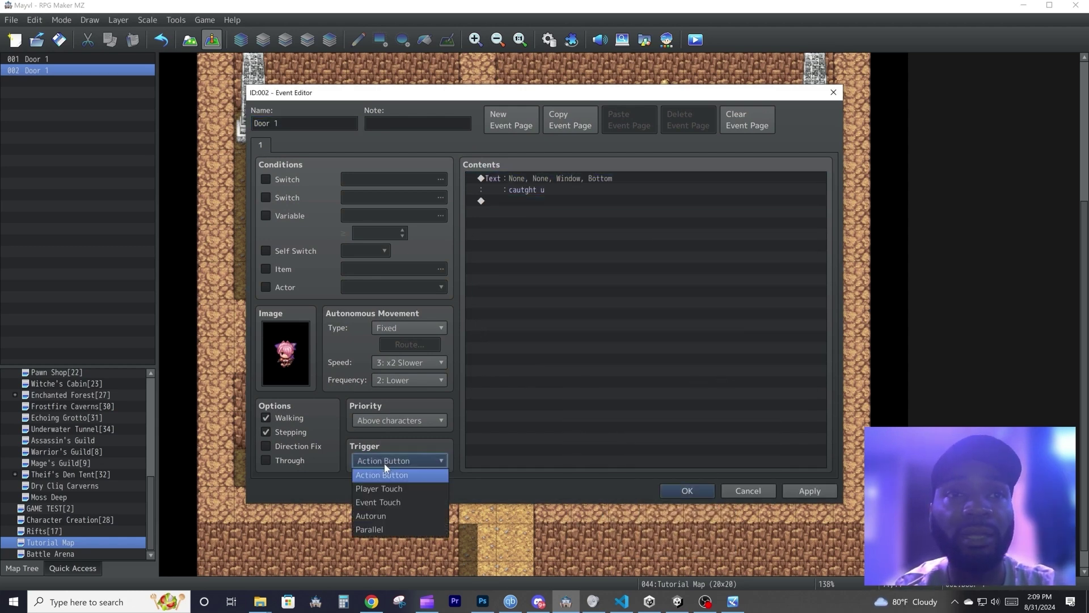
{"action": "left_click", "coordinate": [383, 503]}
{"action": "left_click", "coordinate": [390, 420]}
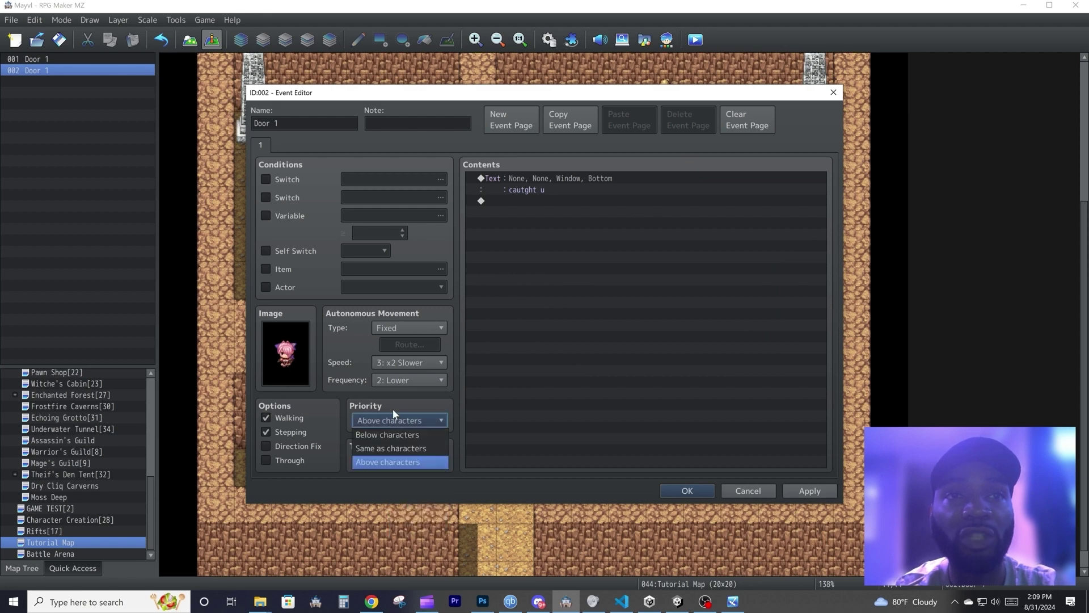
{"action": "left_click", "coordinate": [391, 448]}
{"action": "left_click", "coordinate": [410, 323]}
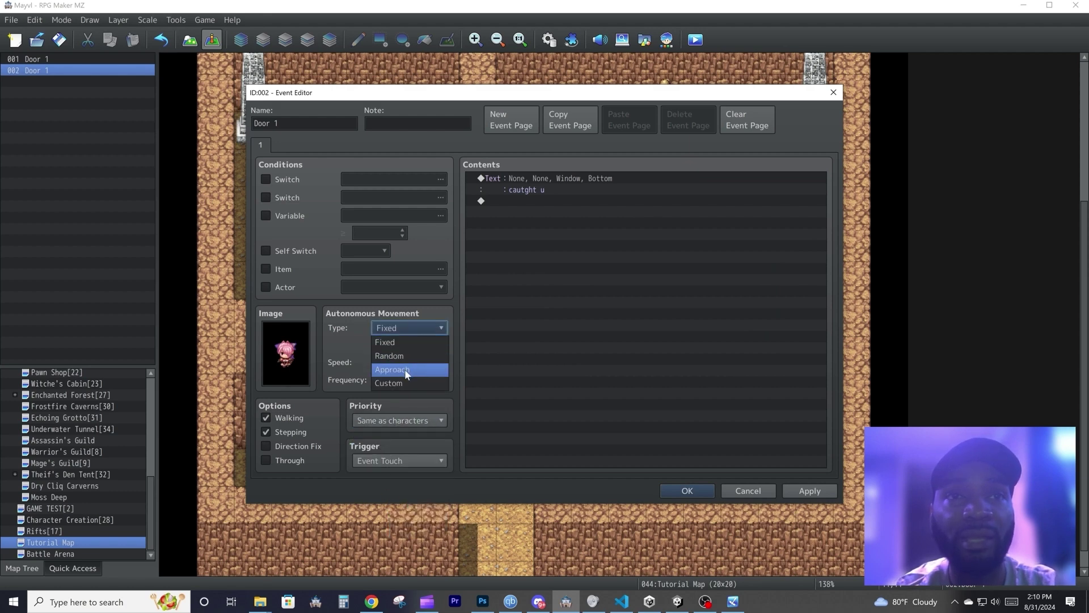
{"action": "left_click", "coordinate": [404, 369]}
{"action": "left_click", "coordinate": [705, 491]}
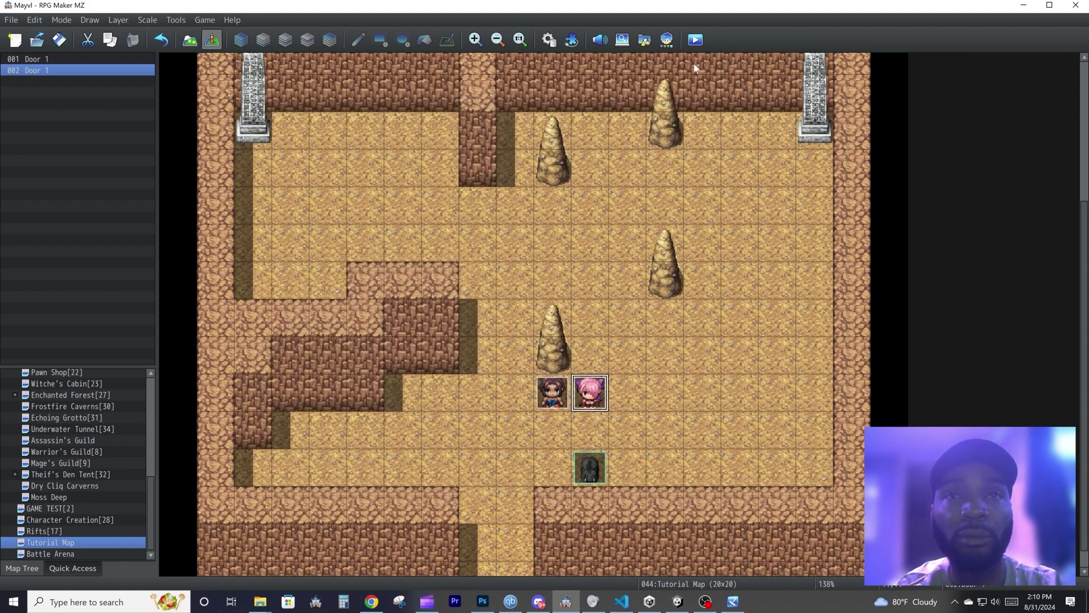
- Playtest the map and move the player around the pink-haired character to test its Approach movement and Event Touch trigger
{"action": "left_click", "coordinate": [696, 40]}
{"action": "left_click", "coordinate": [535, 320]}
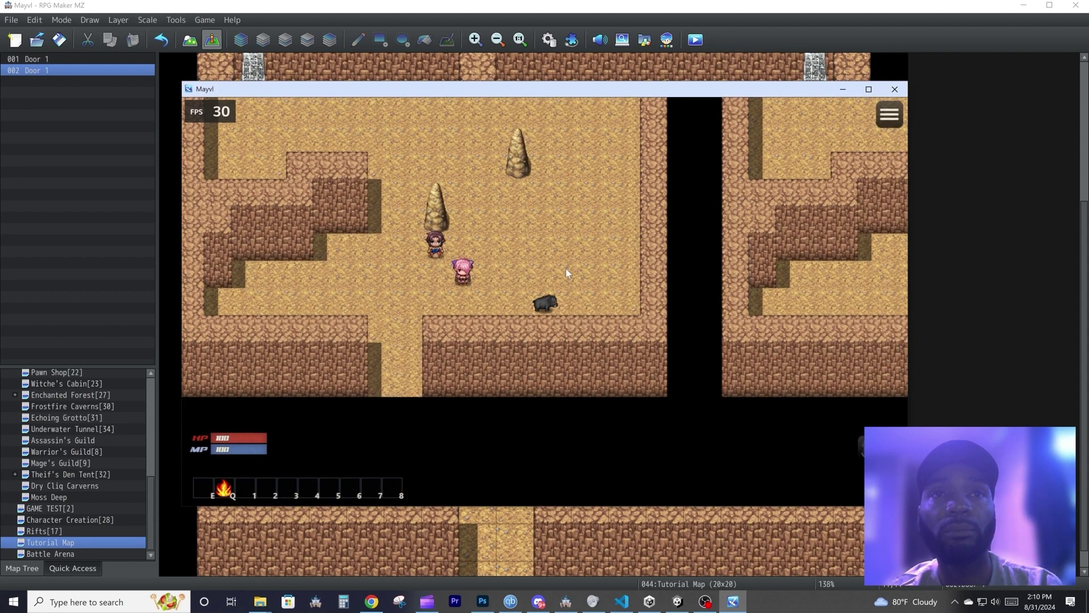
{"action": "left_click", "coordinate": [515, 293]}
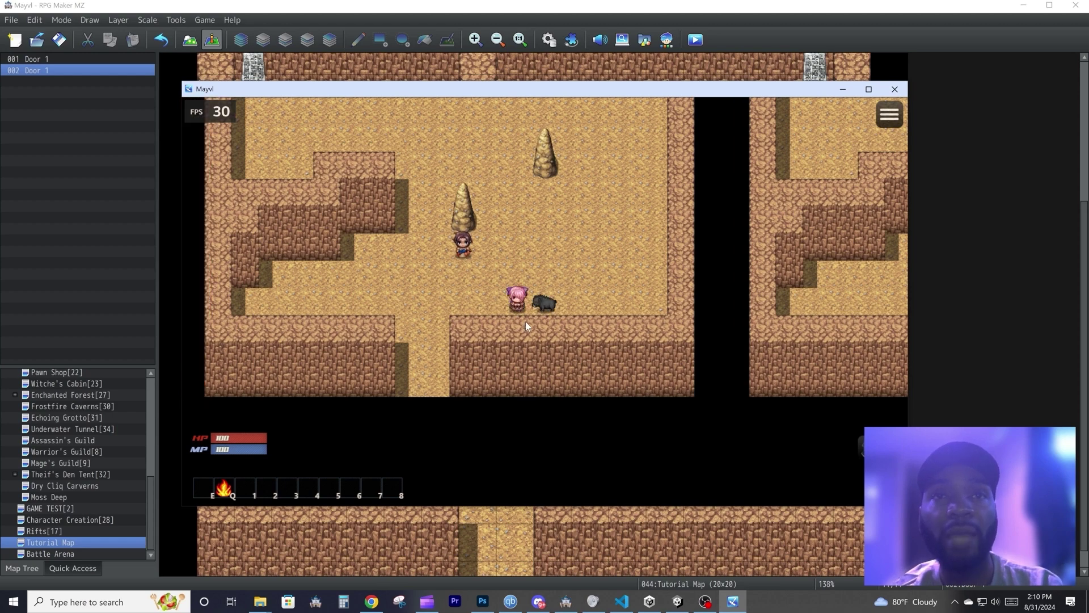
{"action": "left_click", "coordinate": [542, 434]}
{"action": "left_click", "coordinate": [619, 292]}
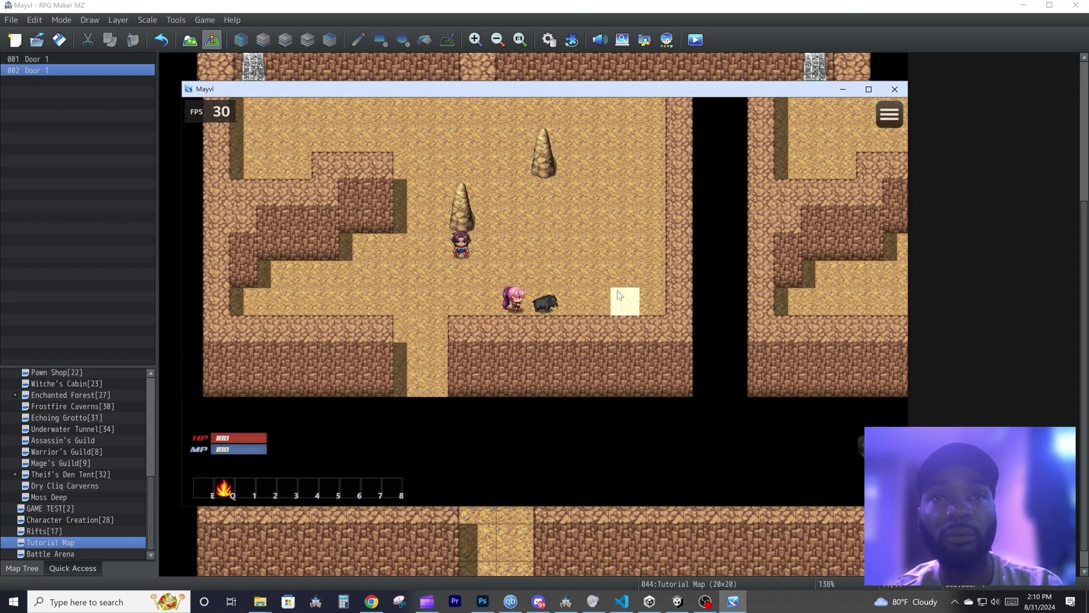
{"action": "left_click", "coordinate": [606, 283]}
{"action": "left_click", "coordinate": [499, 270]}
{"action": "left_click", "coordinate": [498, 265]}
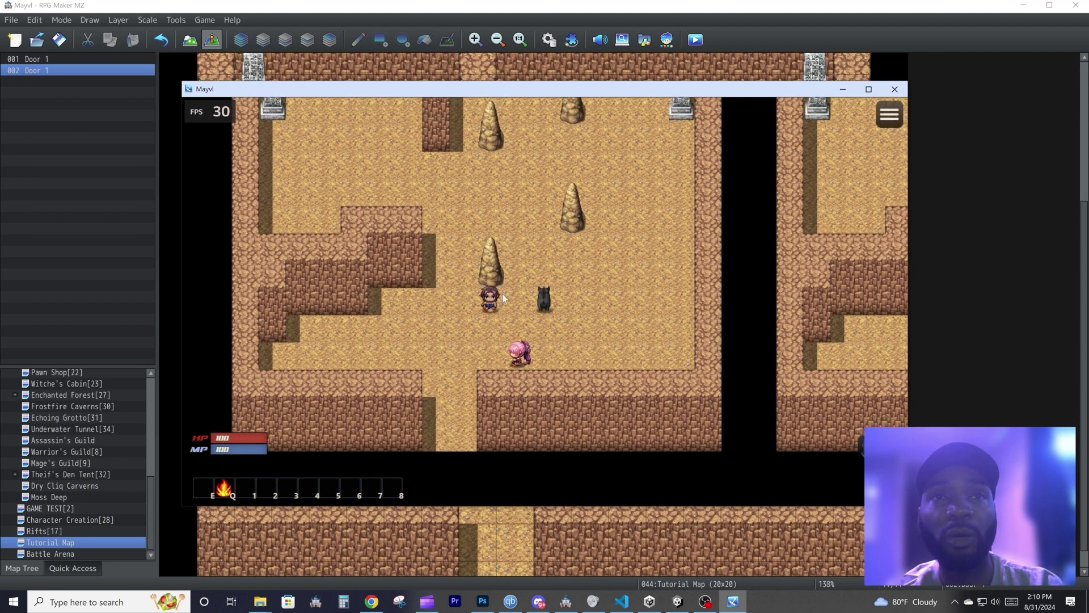
- Walk the player onto the brown-haired character while the pink-haired one follows, dismiss the messages and end the playtest
{"action": "left_click", "coordinate": [515, 299]}
{"action": "left_click", "coordinate": [518, 301]}
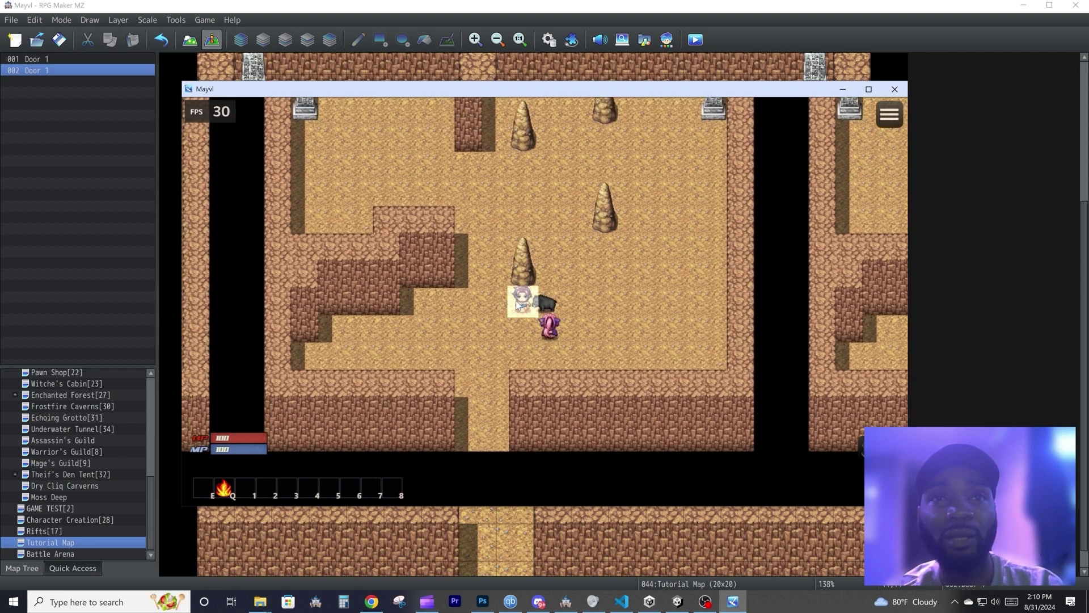
{"action": "left_click", "coordinate": [540, 431]}
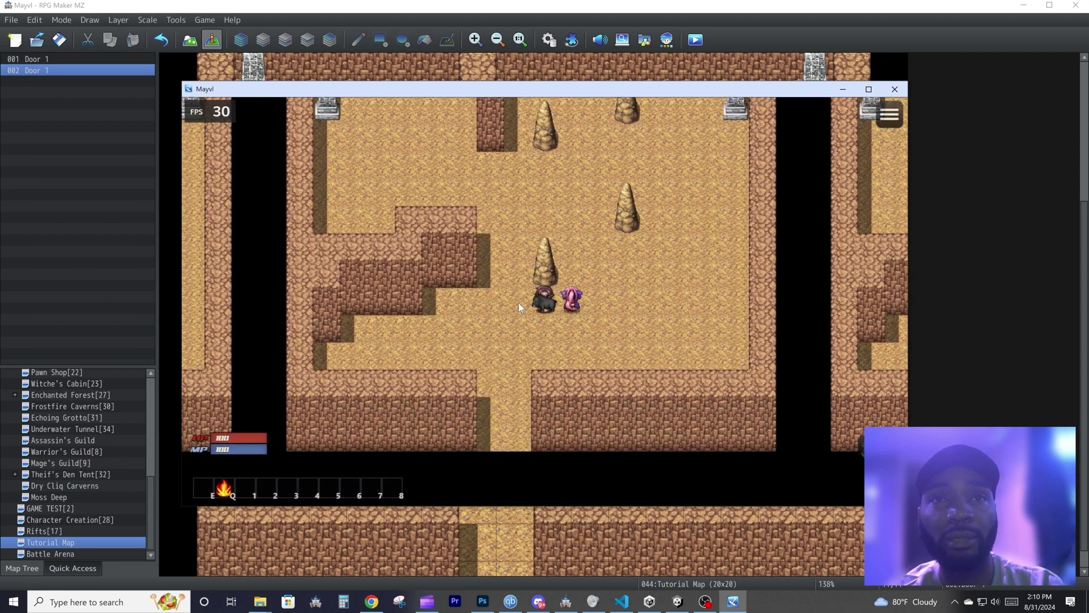
{"action": "left_click", "coordinate": [518, 303]}
{"action": "left_click", "coordinate": [552, 410]}
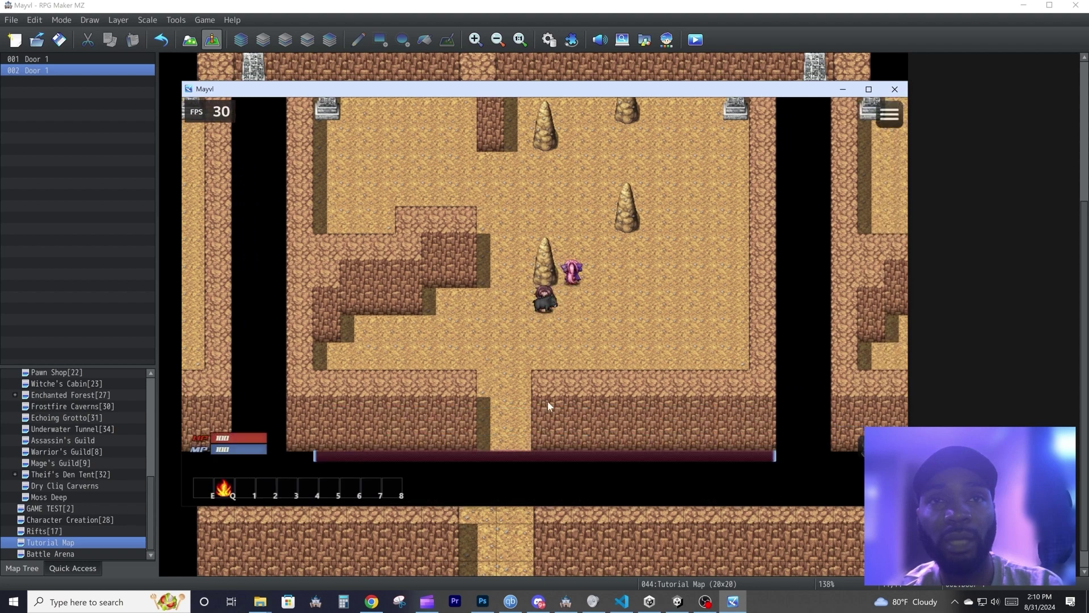
{"action": "left_click", "coordinate": [624, 330]}
{"action": "left_click", "coordinate": [628, 542]}
- Set event 002's trigger to Parallel and playtest the map, moving the player around while the event's message runs
{"action": "double_click", "coordinate": [589, 392]}
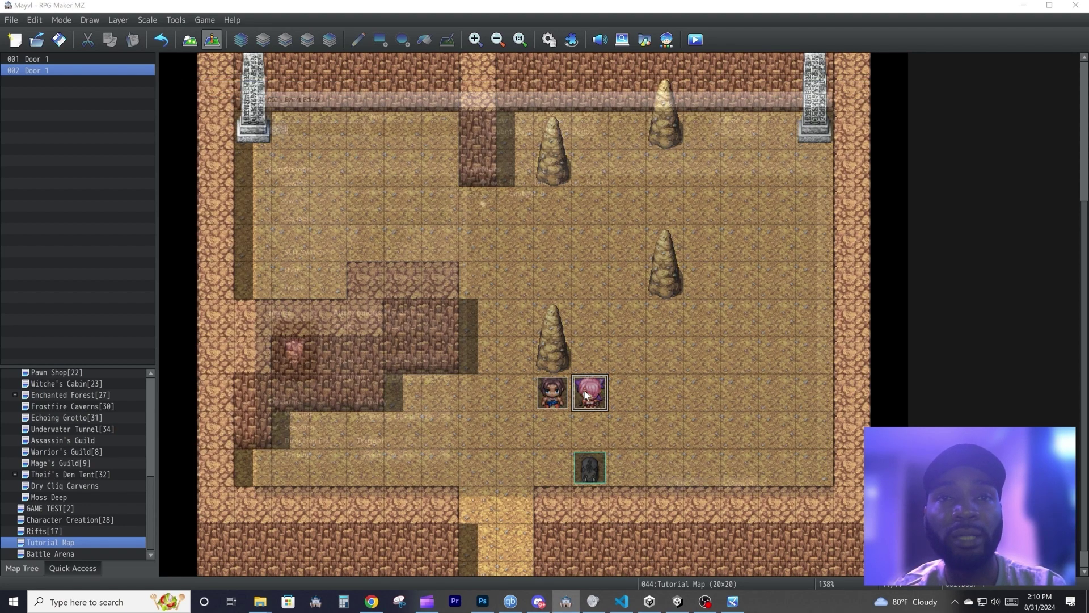
{"action": "key", "text": "alt+Tab"}
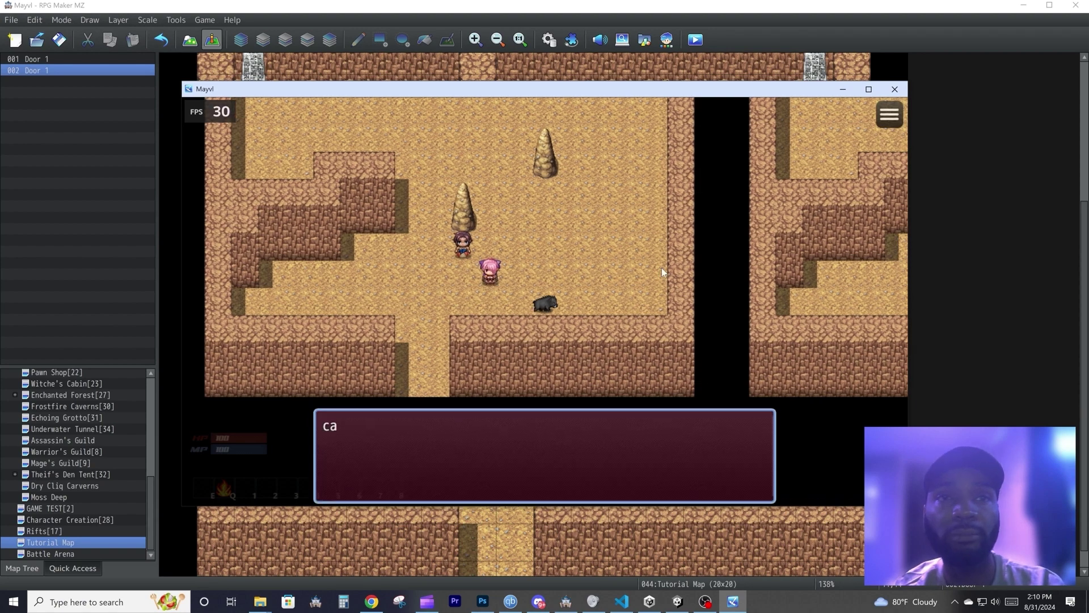
{"action": "left_click", "coordinate": [614, 262]}
{"action": "left_click", "coordinate": [592, 258]}
{"action": "left_click", "coordinate": [566, 249]}
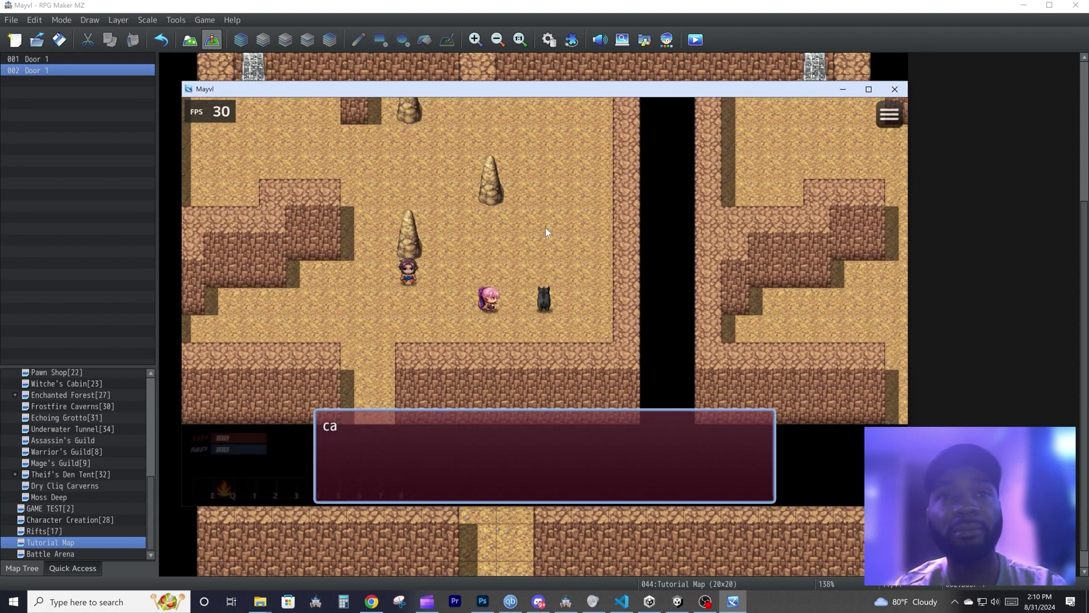
{"action": "left_click", "coordinate": [547, 230]}
{"action": "left_click", "coordinate": [574, 253]}
{"action": "left_click", "coordinate": [568, 252]}
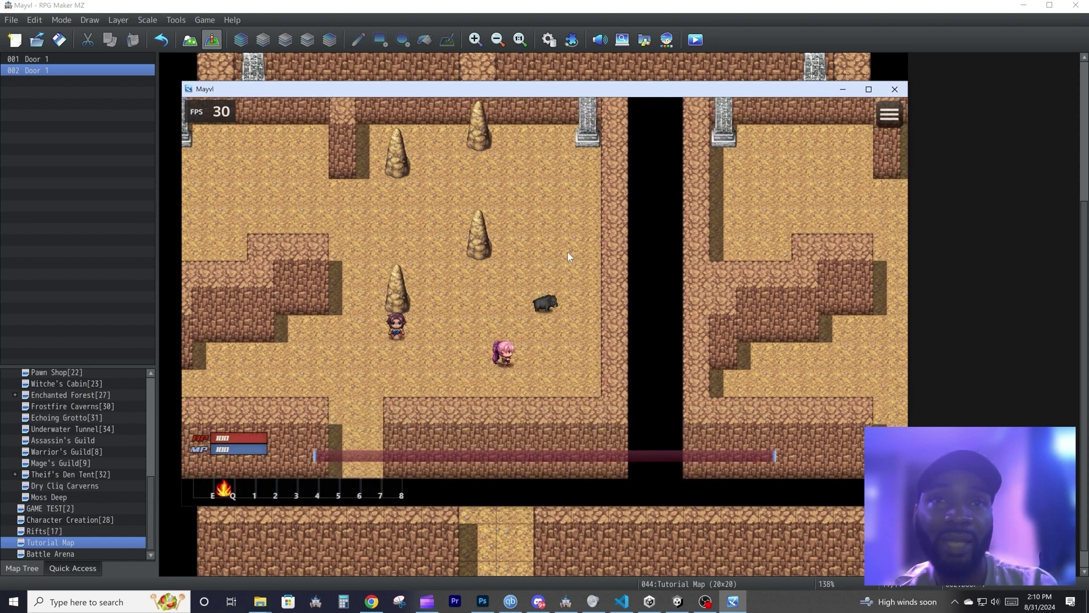
{"action": "left_click", "coordinate": [489, 274]}
{"action": "left_click", "coordinate": [915, 368]}
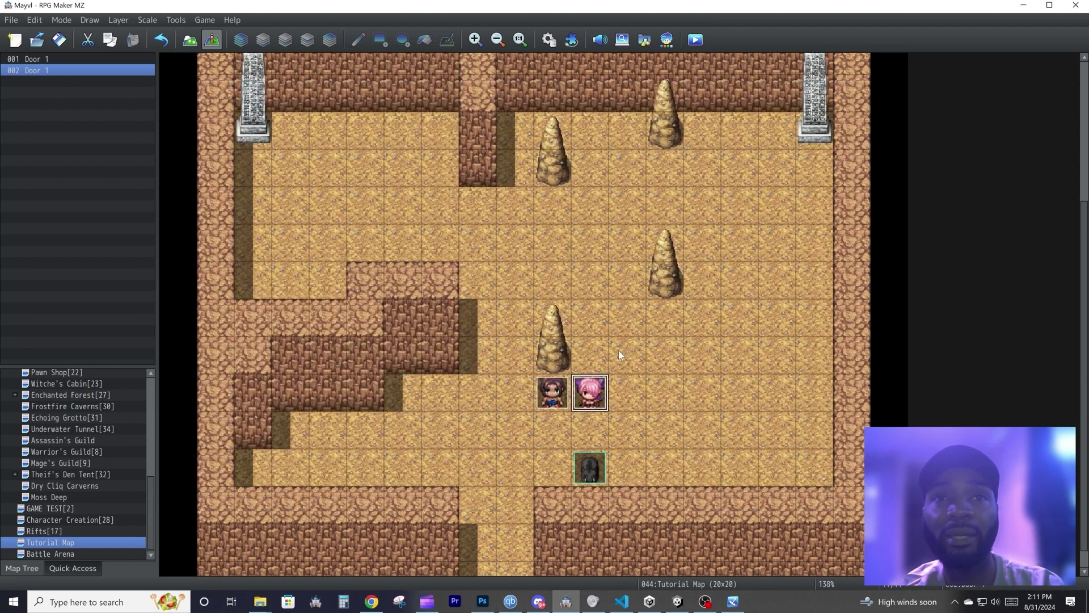
- Open event 002 and examine the three pages of available event commands, leaving the event without adding any
{"action": "double_click", "coordinate": [593, 396]}
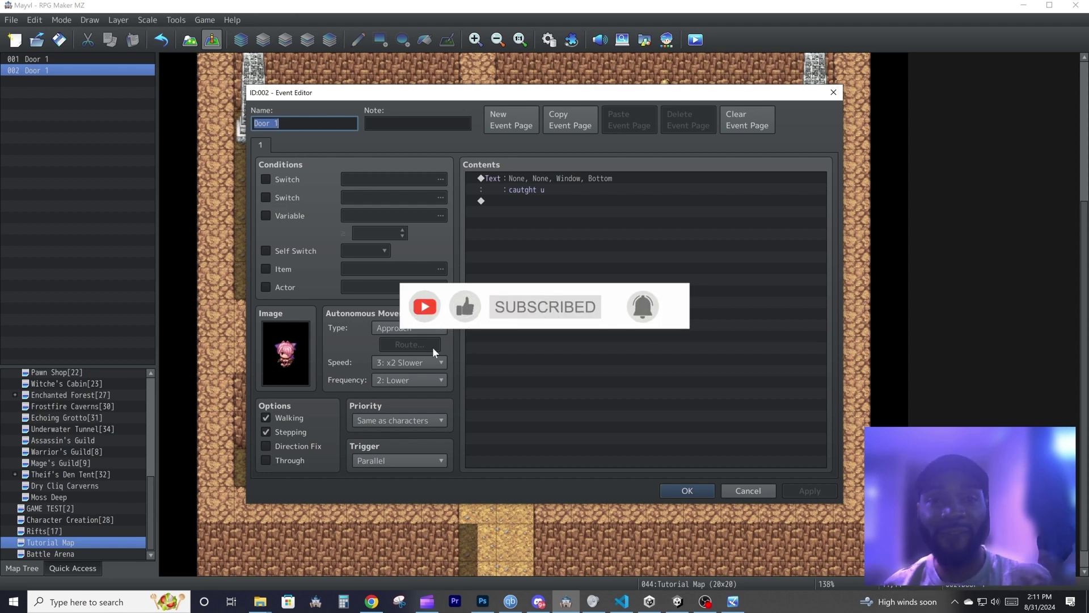
{"action": "double_click", "coordinate": [627, 280]}
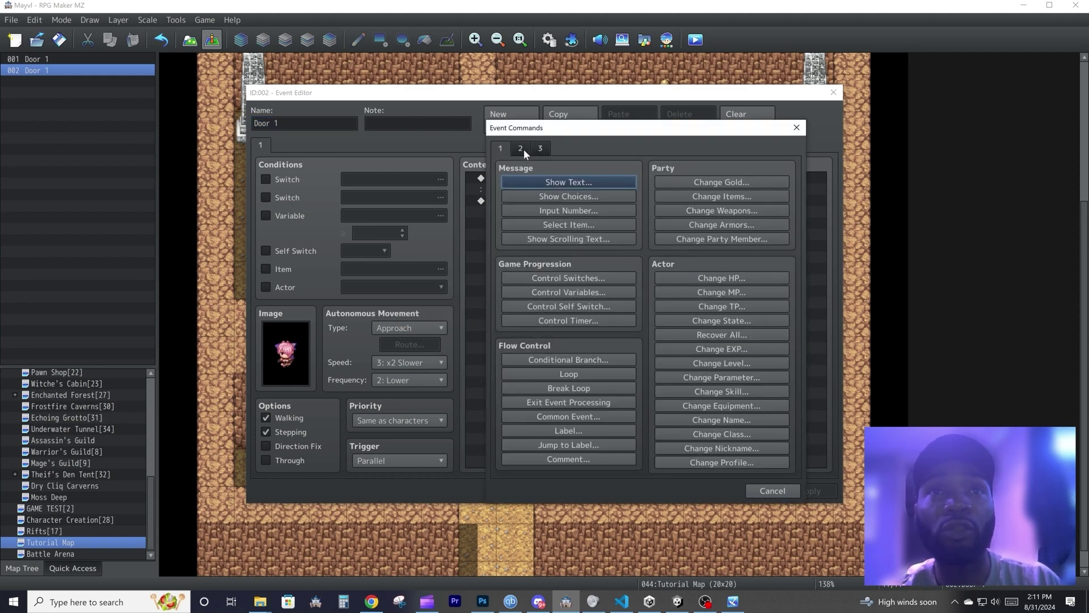
{"action": "left_click", "coordinate": [522, 149]}
{"action": "left_click", "coordinate": [540, 149]}
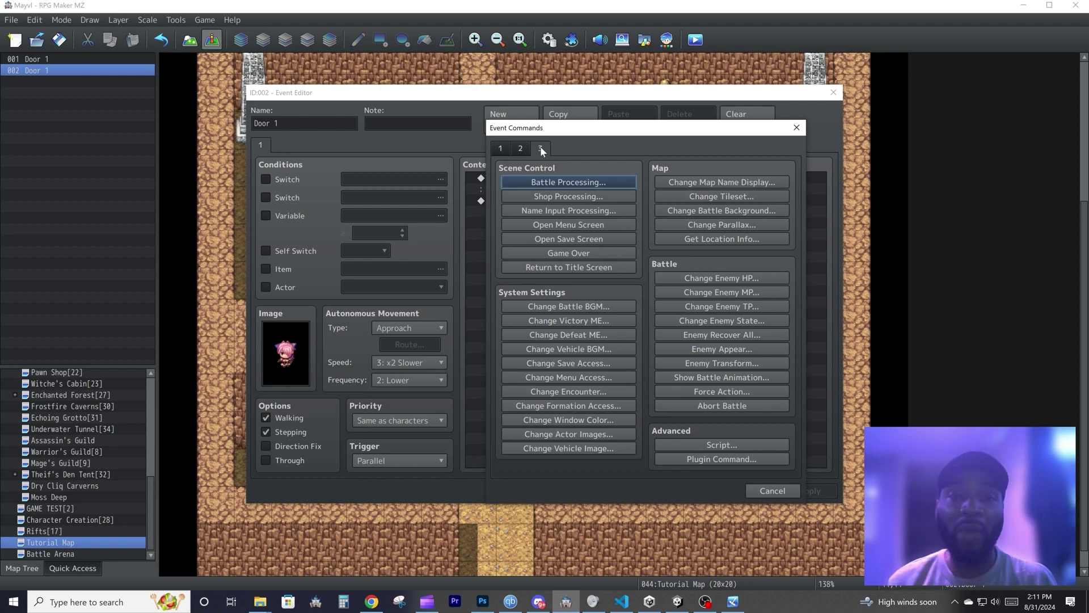
{"action": "left_click", "coordinate": [501, 148]}
{"action": "left_click", "coordinate": [520, 149]}
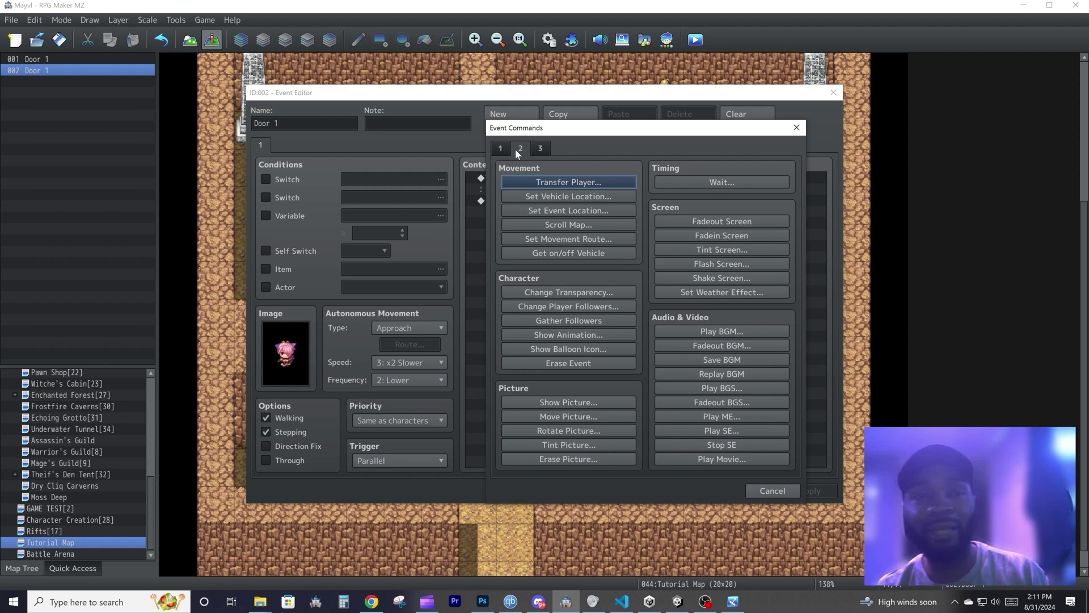
{"action": "left_click", "coordinate": [772, 490]}
{"action": "left_click", "coordinate": [771, 492]}
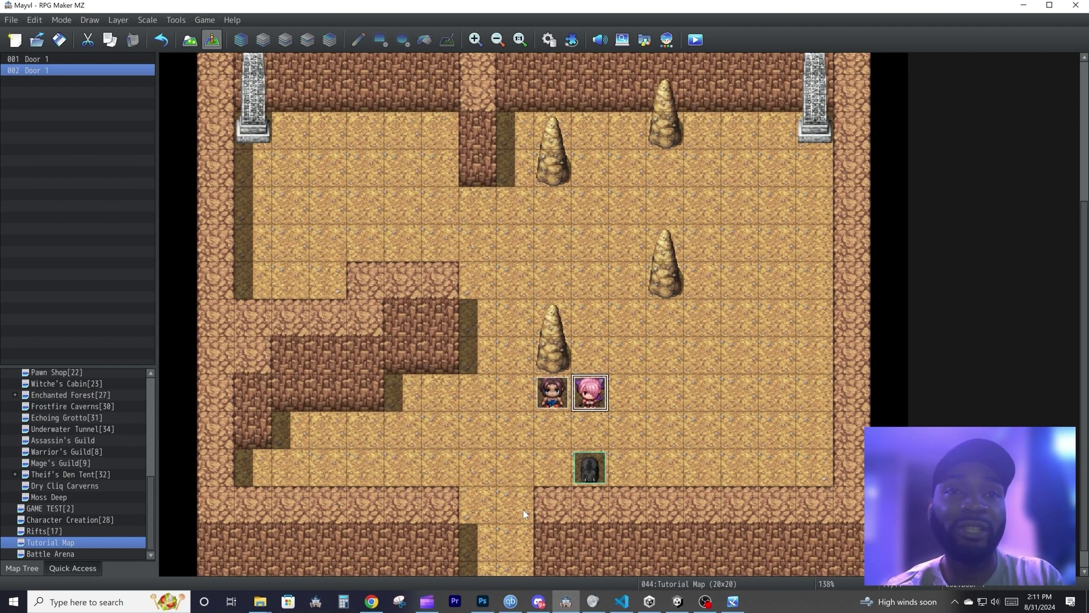
{"action": "scroll", "coordinate": [523, 509], "scroll_direction": "down", "scroll_amount": 1}
{"action": "left_click", "coordinate": [493, 484]}
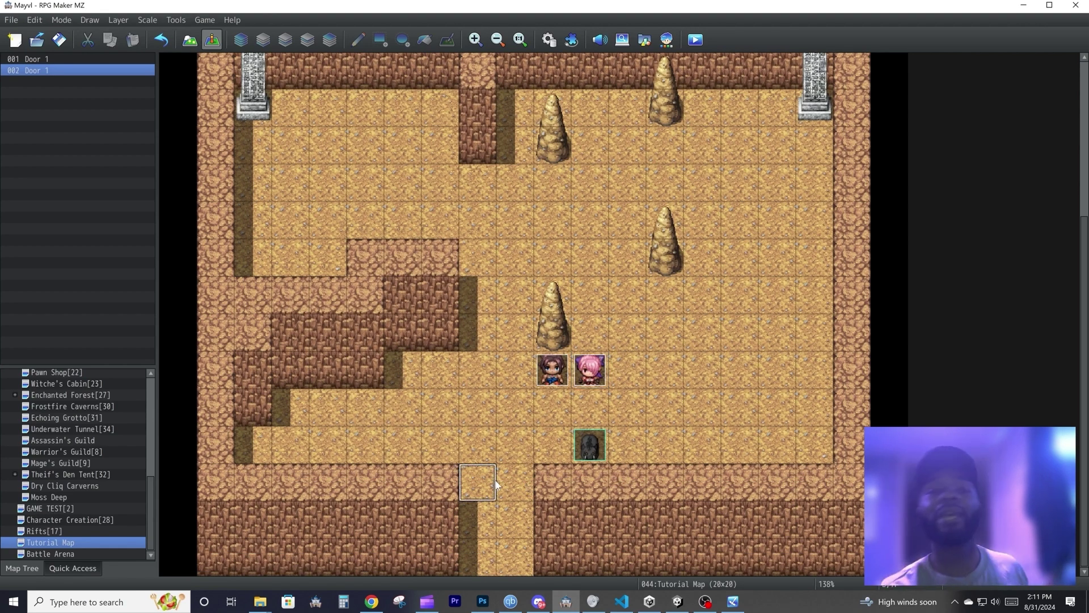